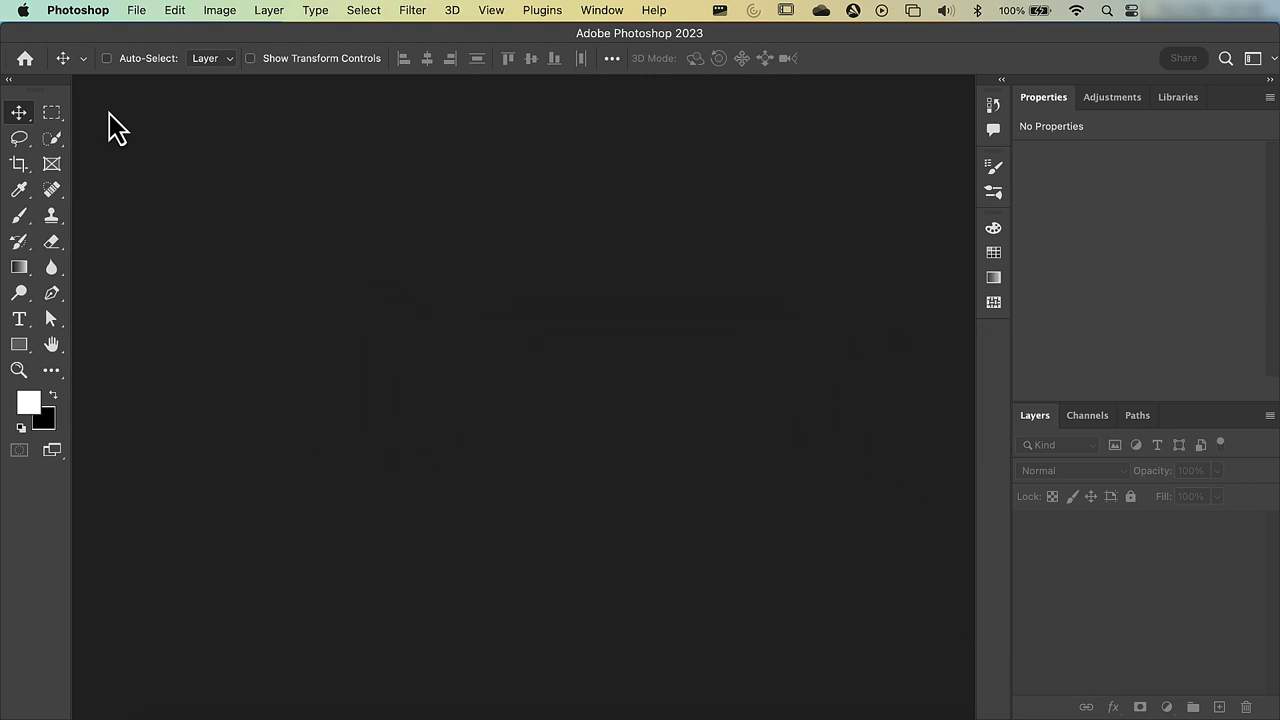
Open pexels-hywel-jones-2744193.jpg from the Images folder
click(136, 12)
click(145, 50)
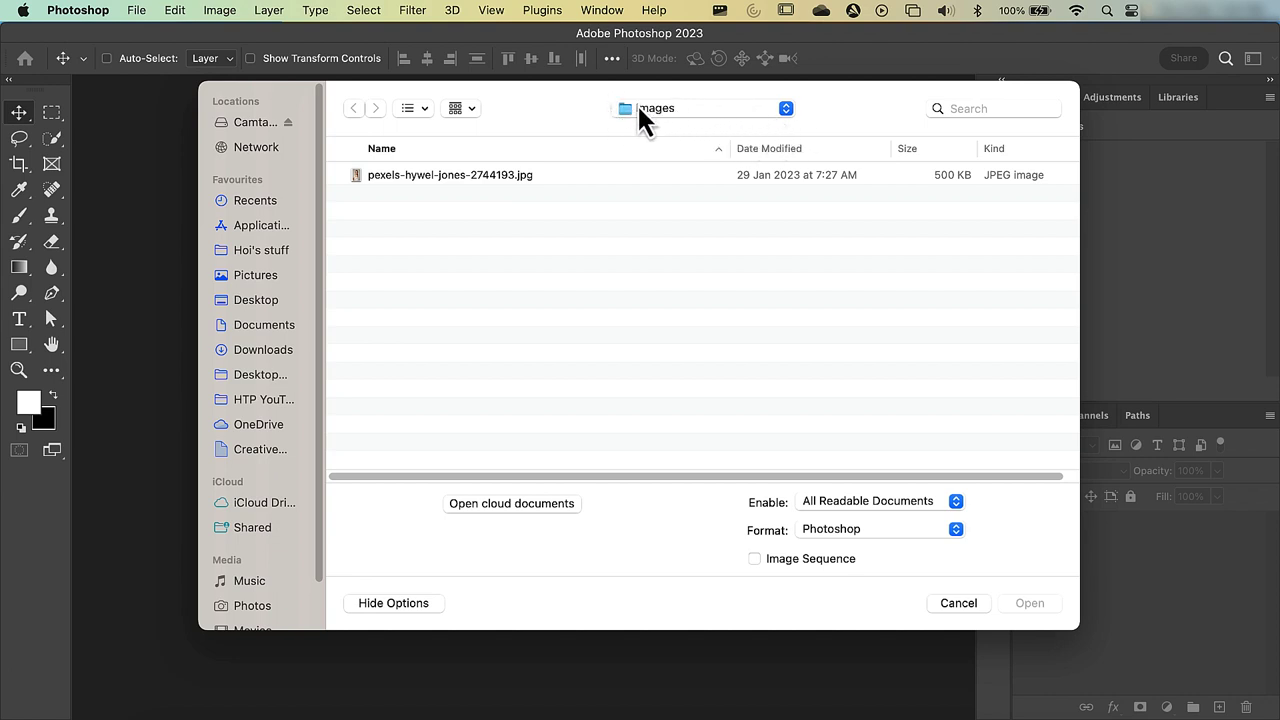
click(505, 174)
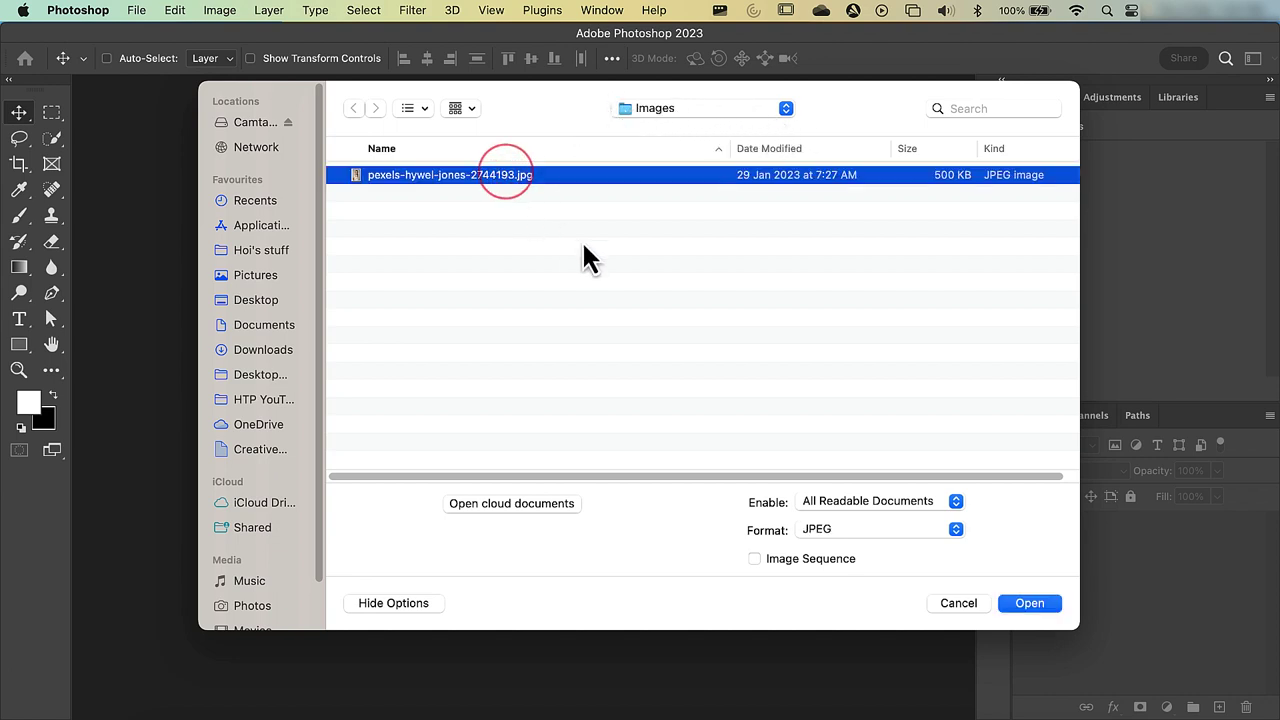
click(1029, 605)
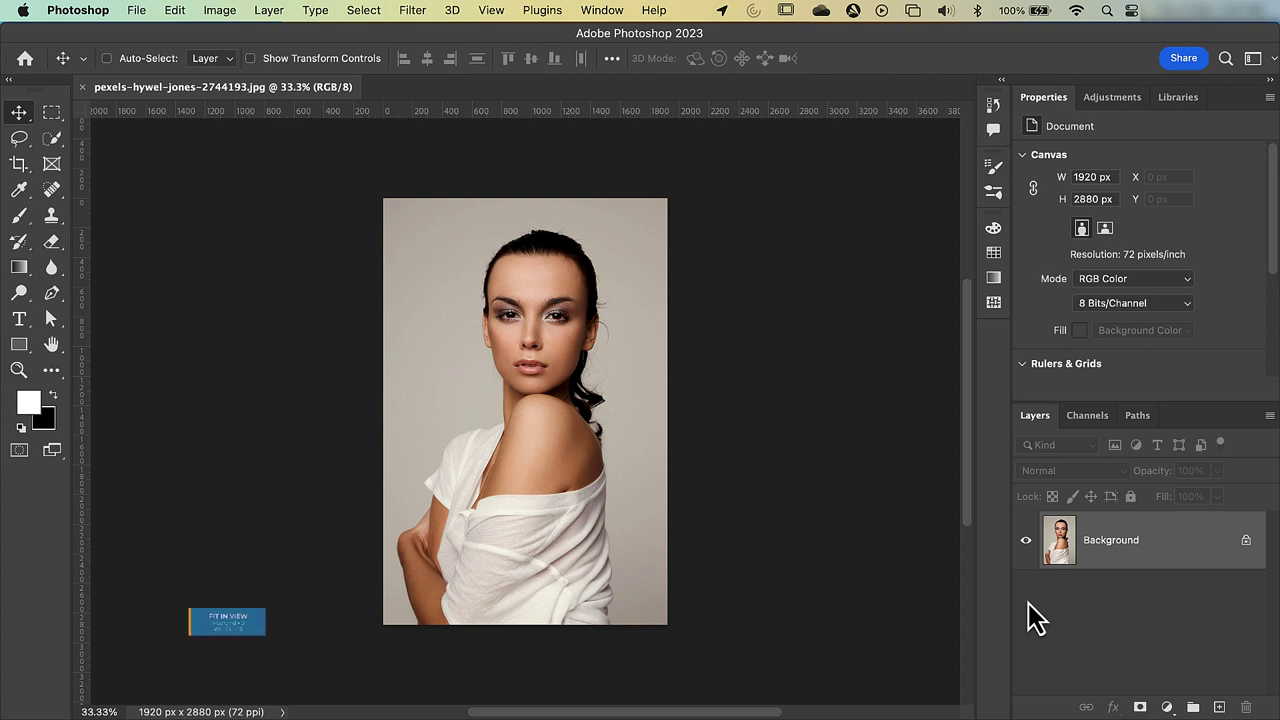
Fit the image to the window, unlock the Background layer and rename it 'Model'
key(super+0)
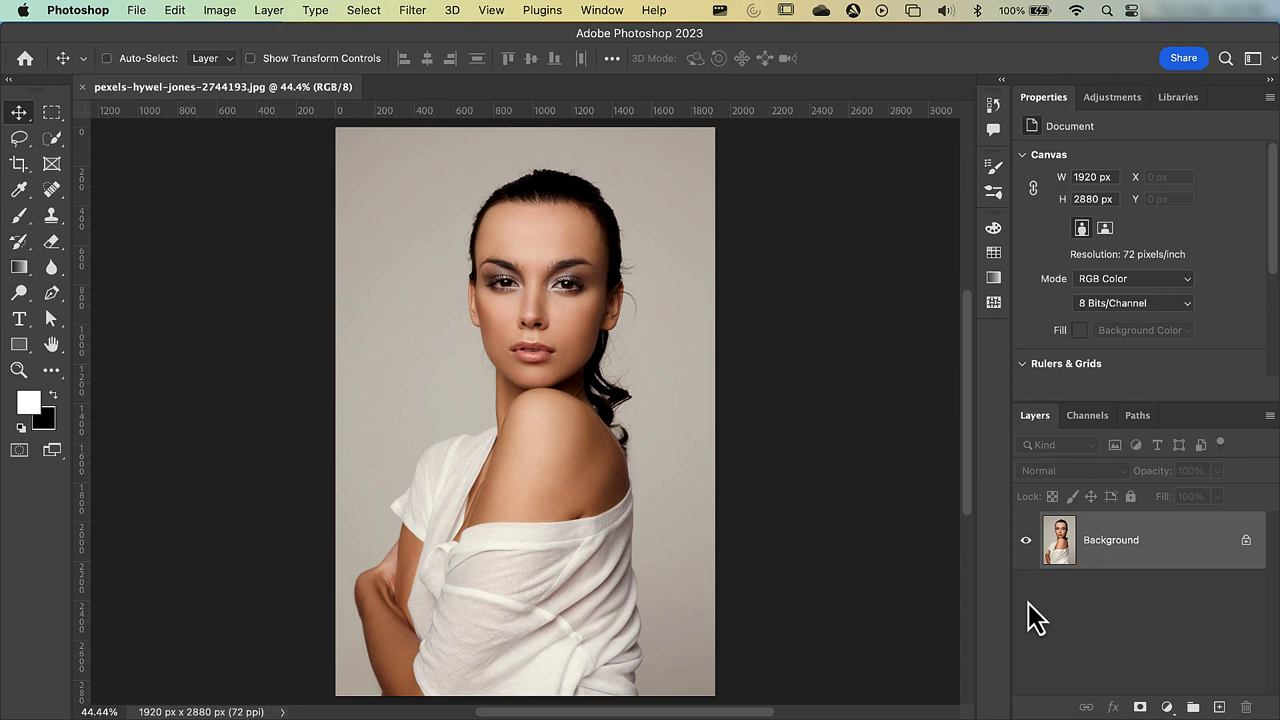
click(1246, 541)
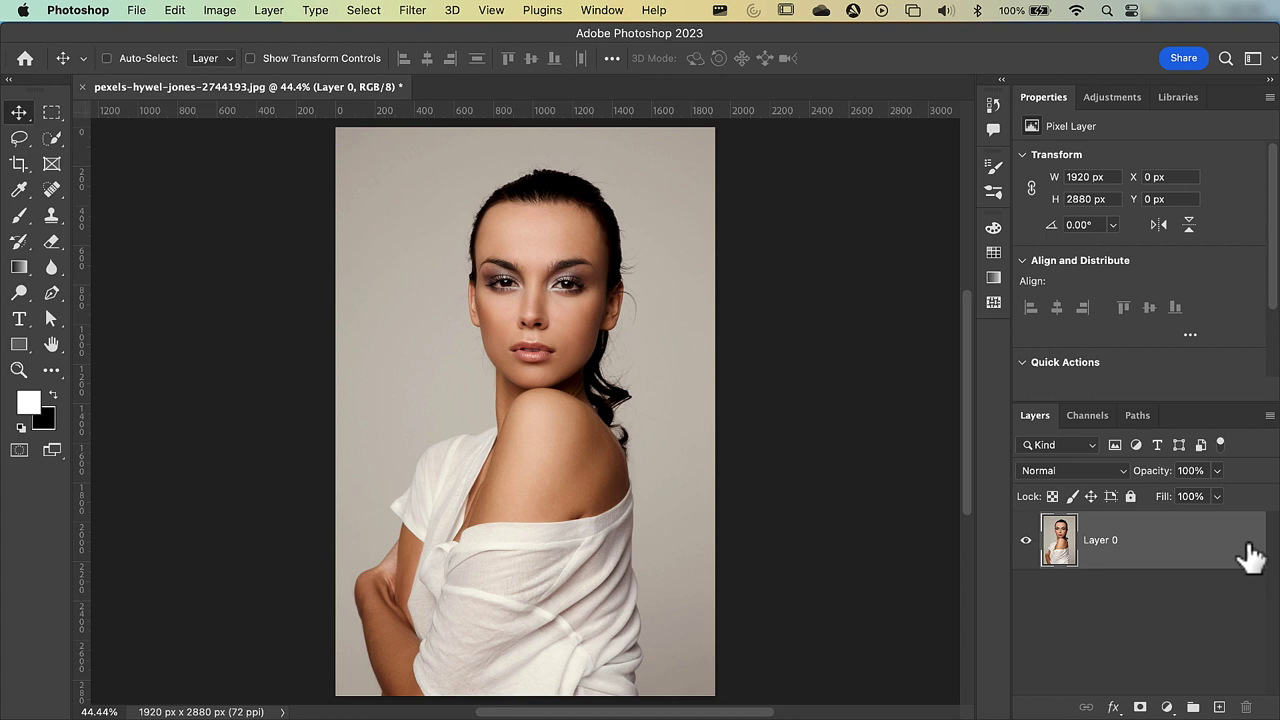
double_click(1099, 541)
text(Model)
key(Return)
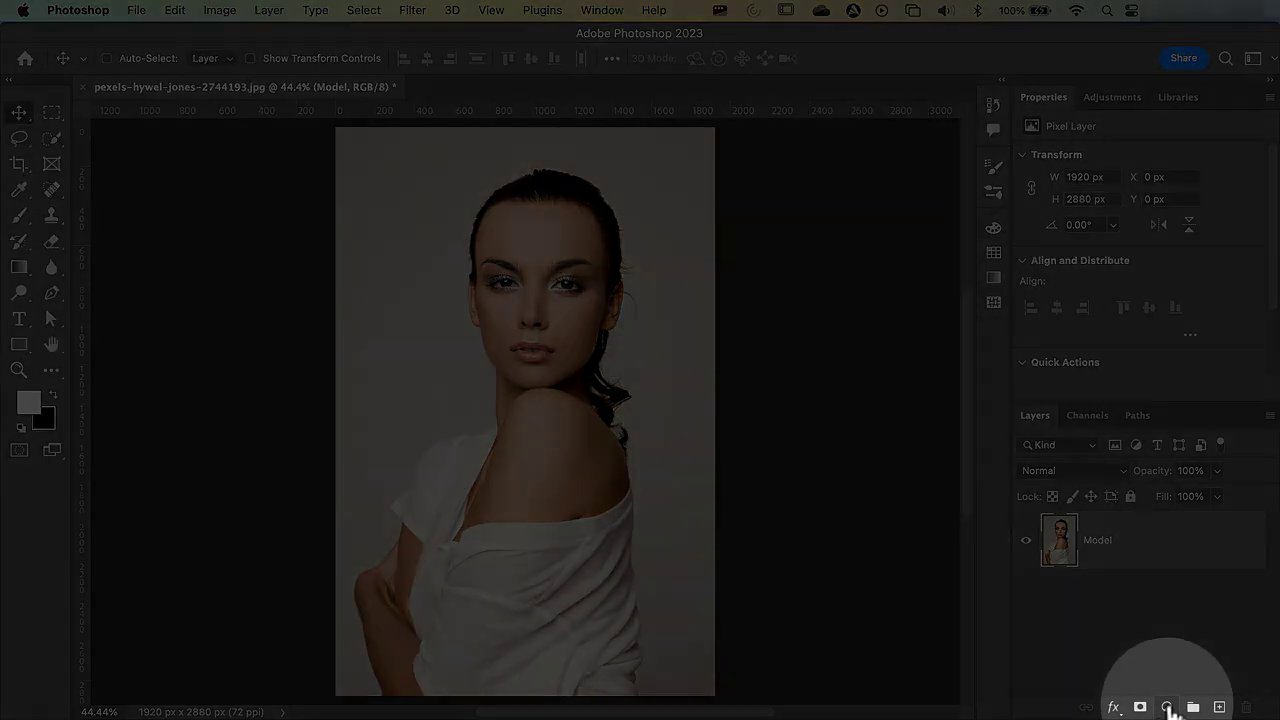
Add a Gradient Map adjustment layer above the Model layer
click(1167, 707)
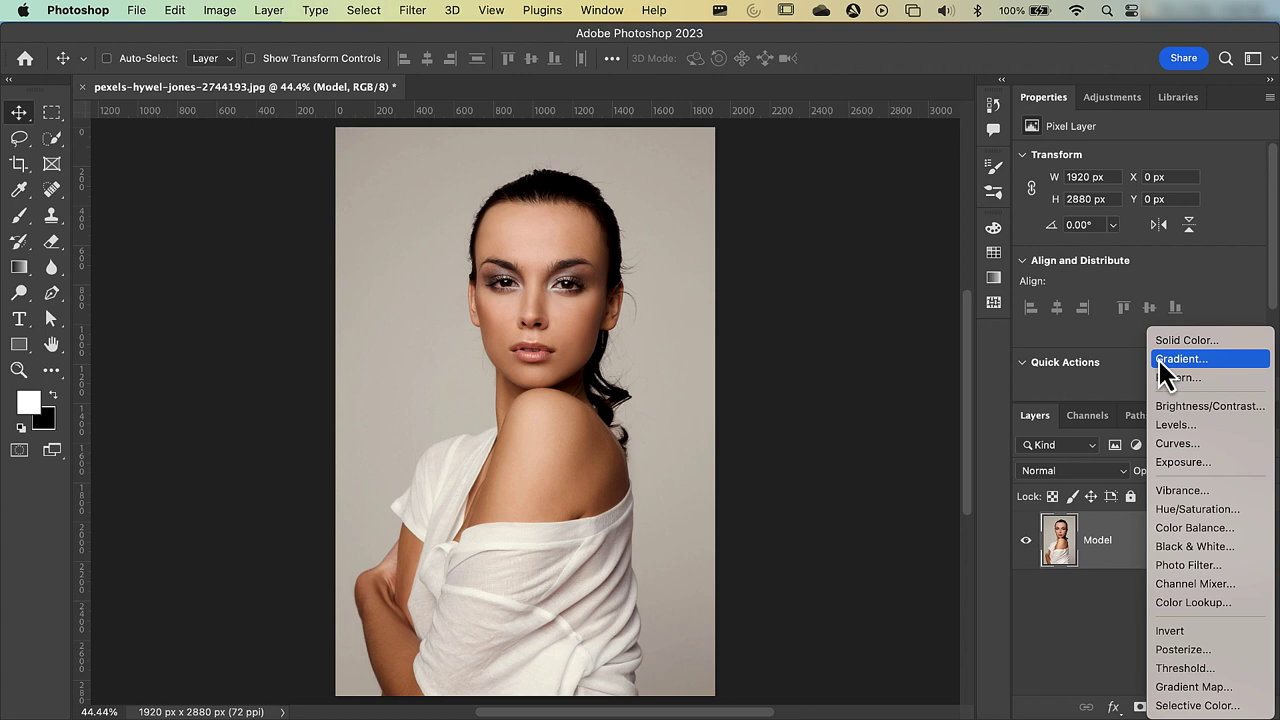
click(1175, 690)
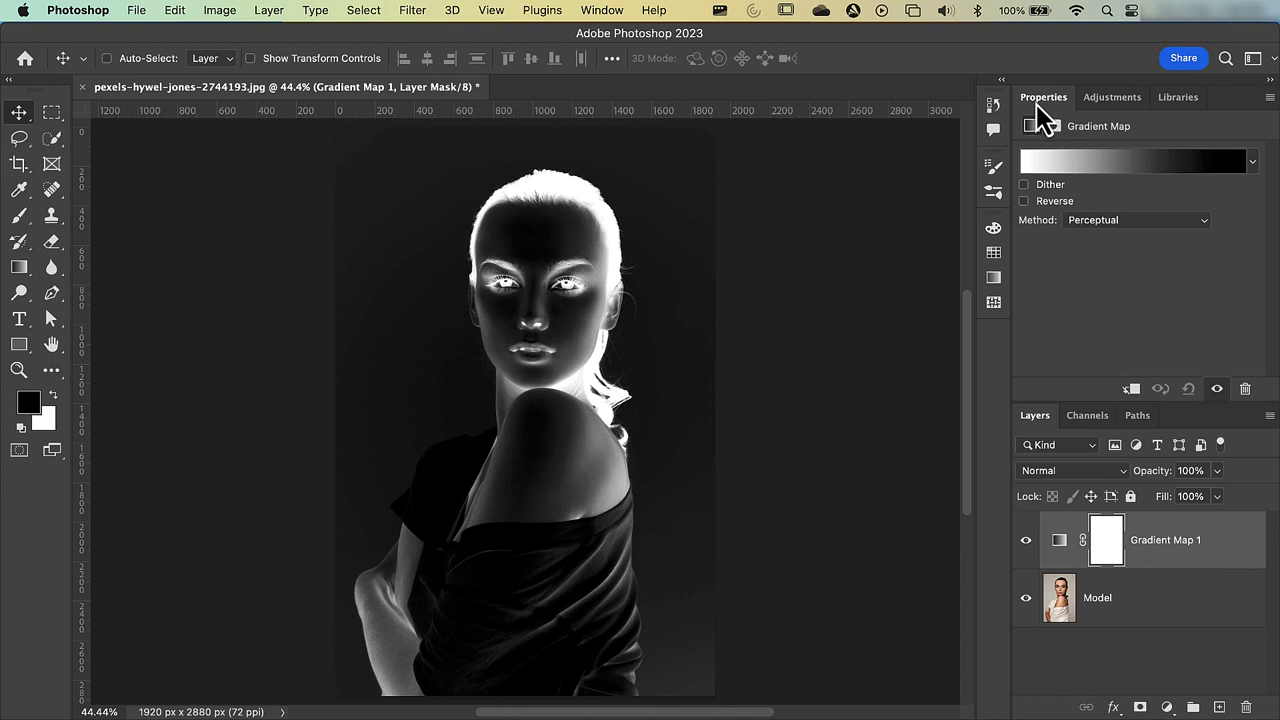
click(612, 12)
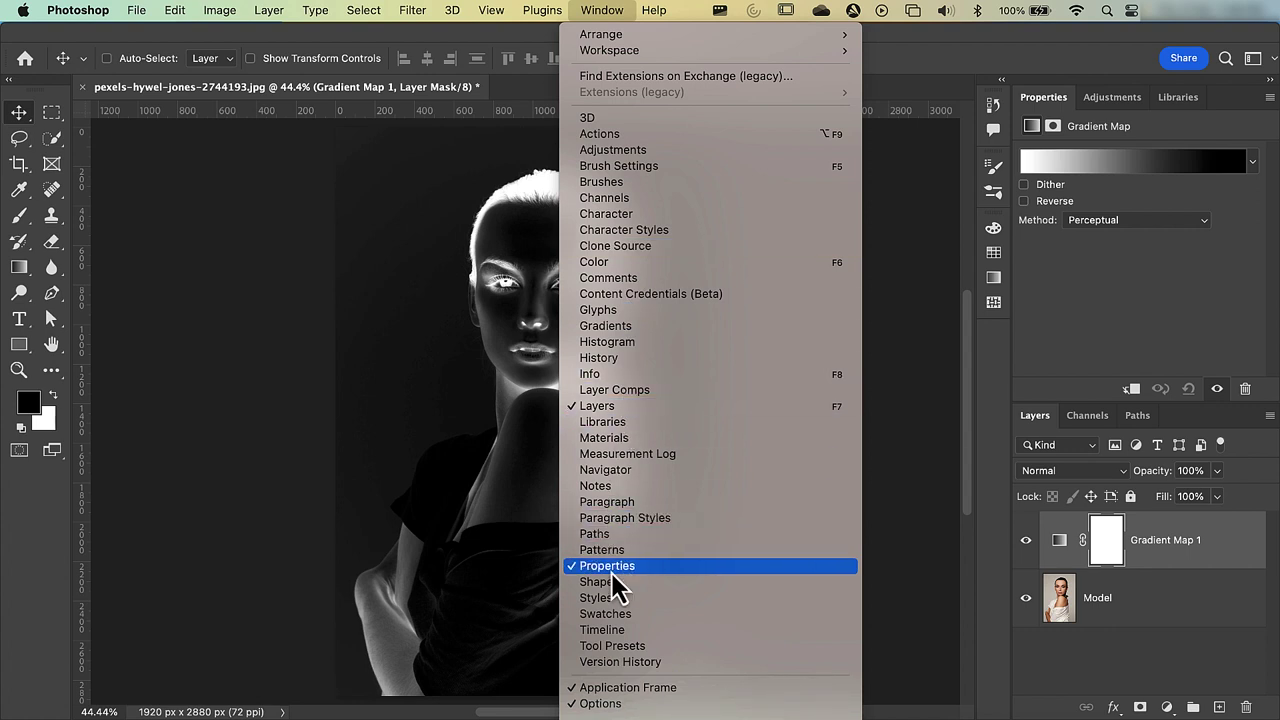
Apply the black-to-white Basics preset to the gradient map
click(1104, 168)
click(1104, 168)
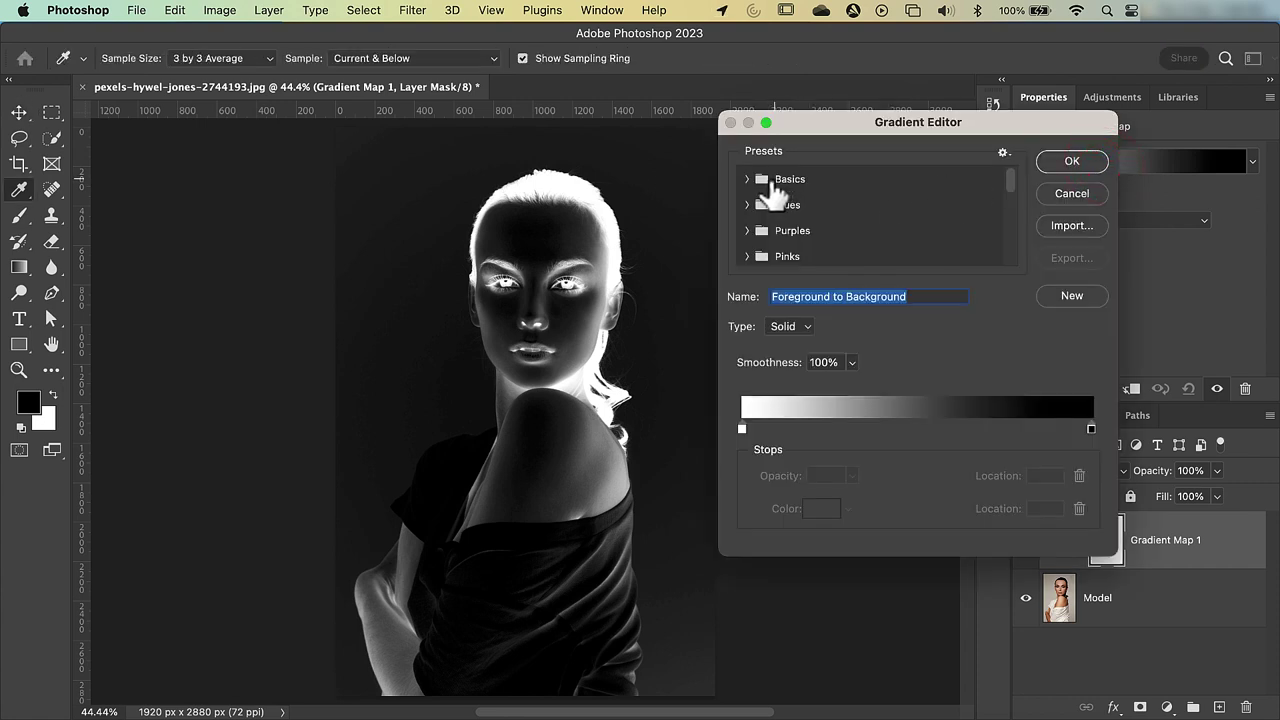
click(747, 180)
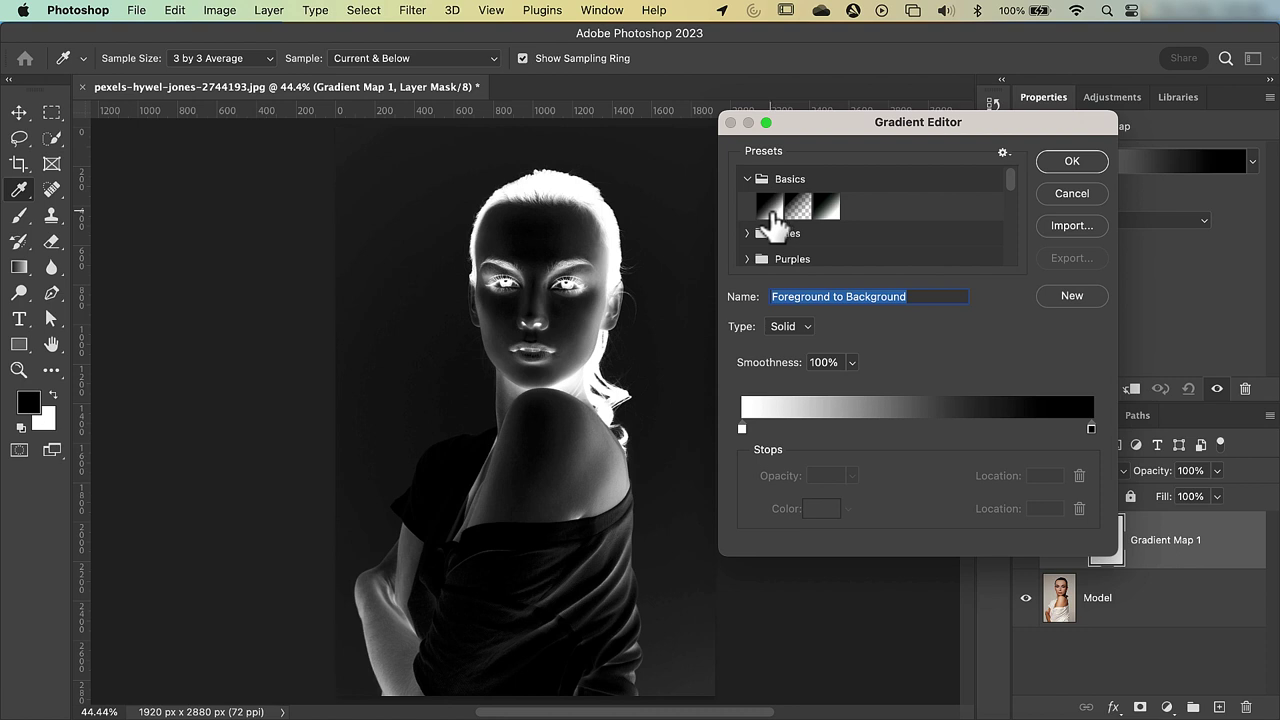
click(772, 210)
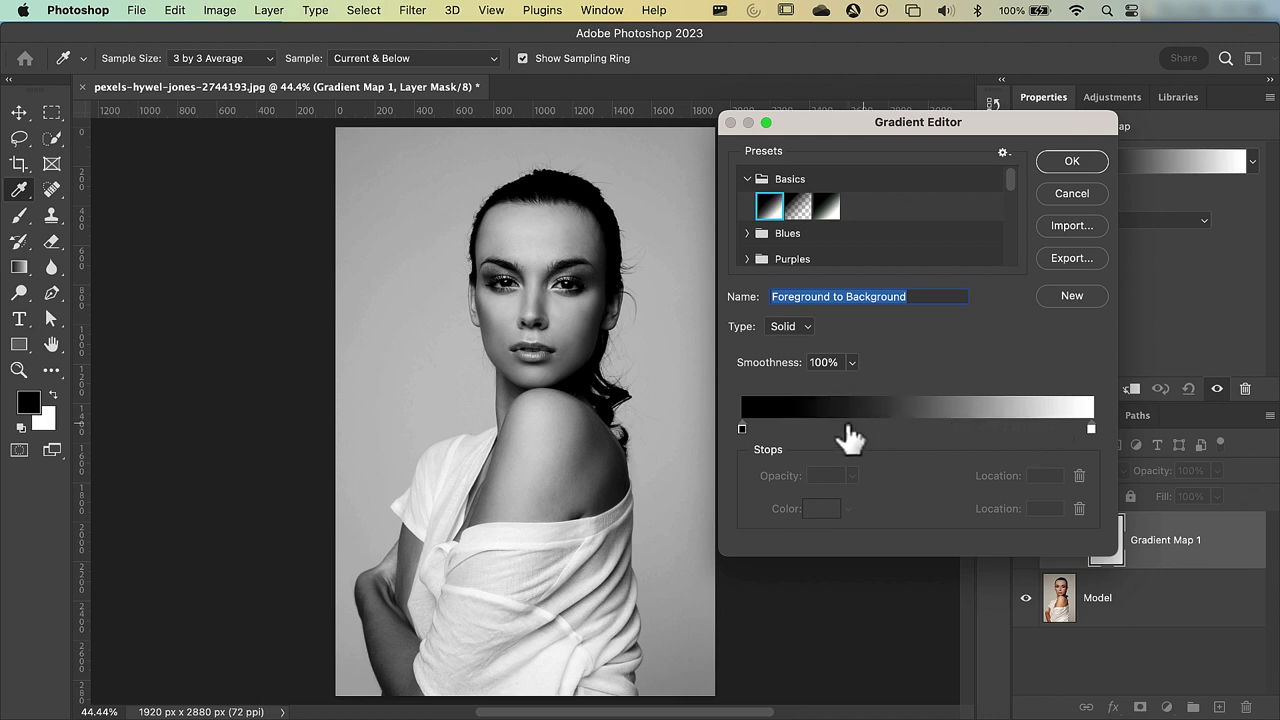
Set the gradient's left colour stop to the very dark red 1c0e0e
double_click(743, 430)
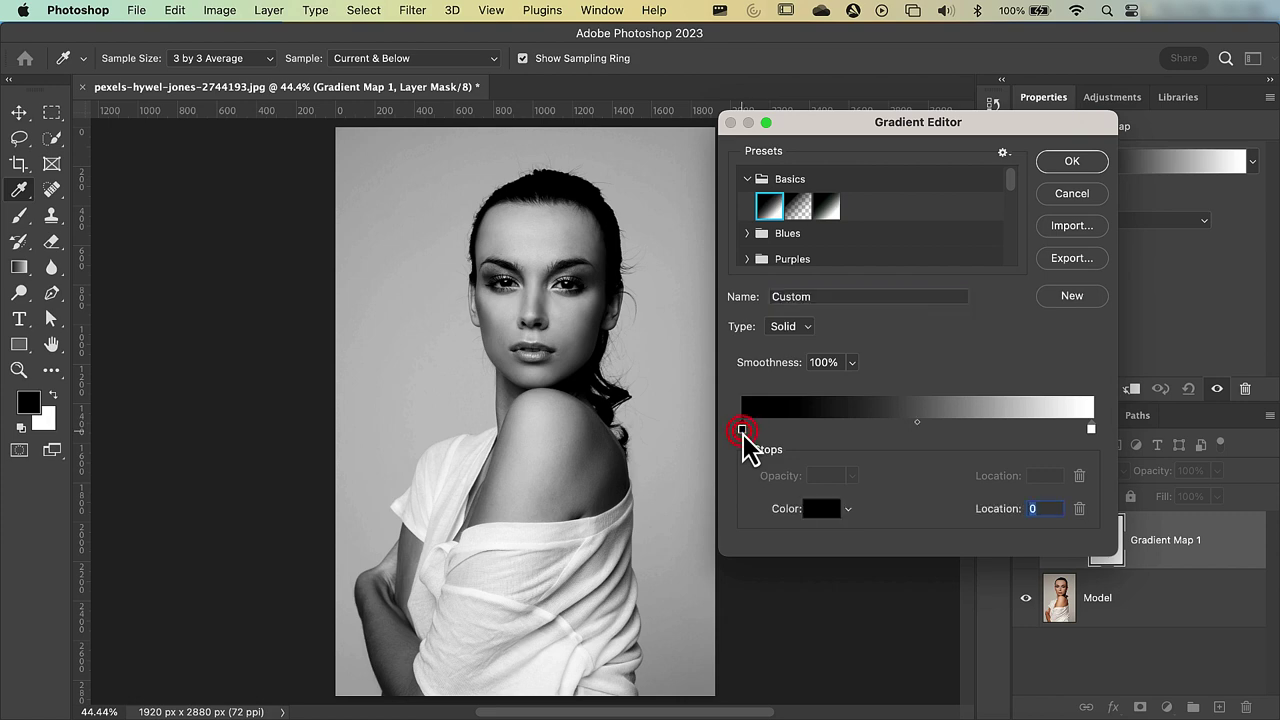
drag(869, 422, 722, 228)
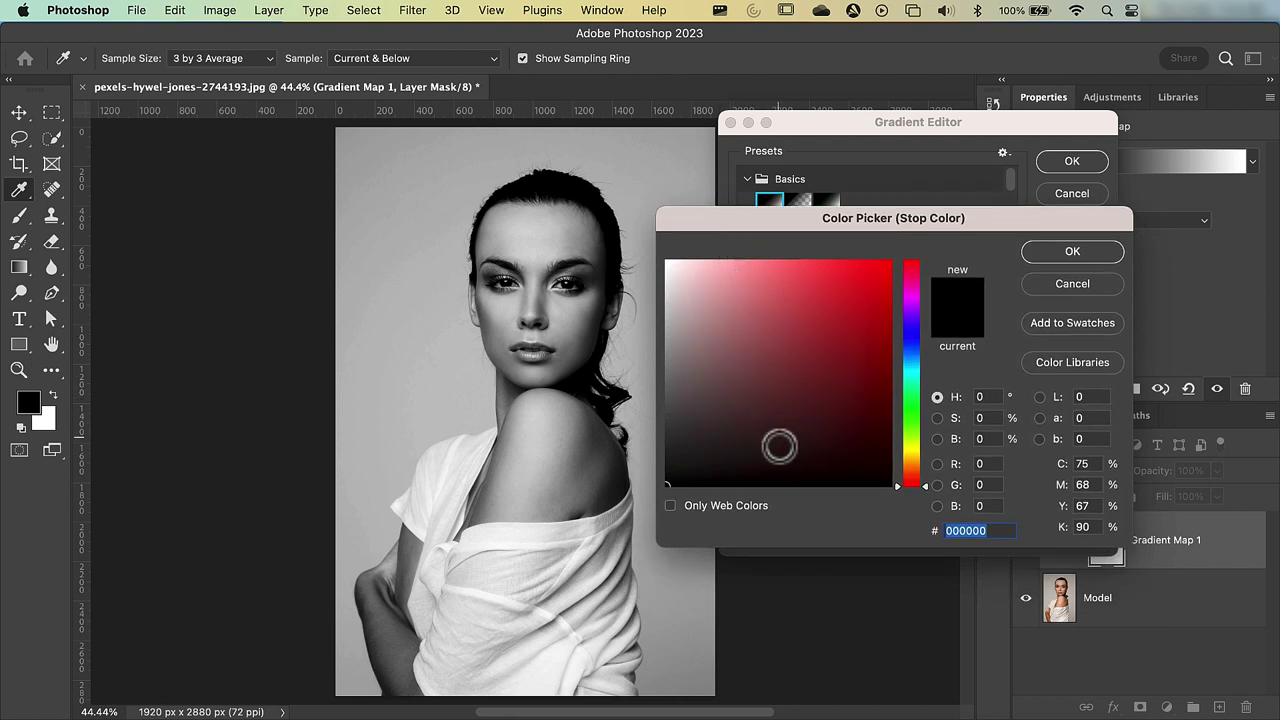
drag(783, 452, 778, 487)
click(779, 463)
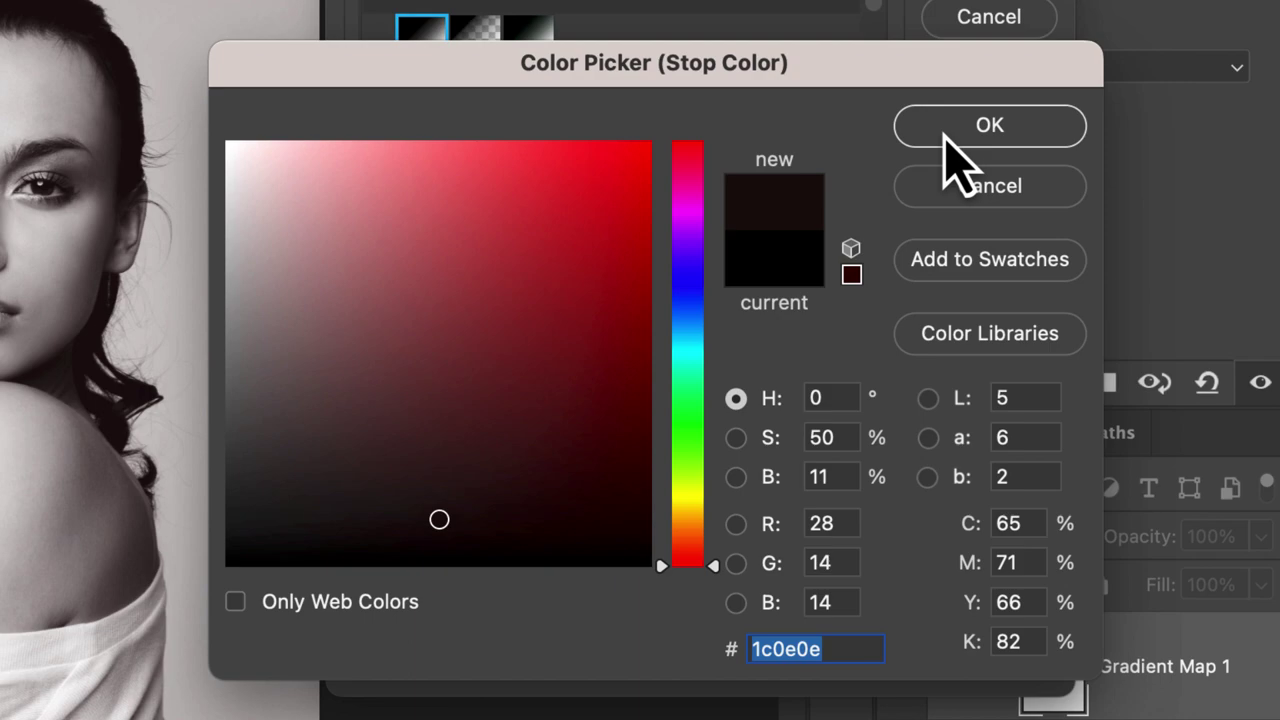
click(945, 132)
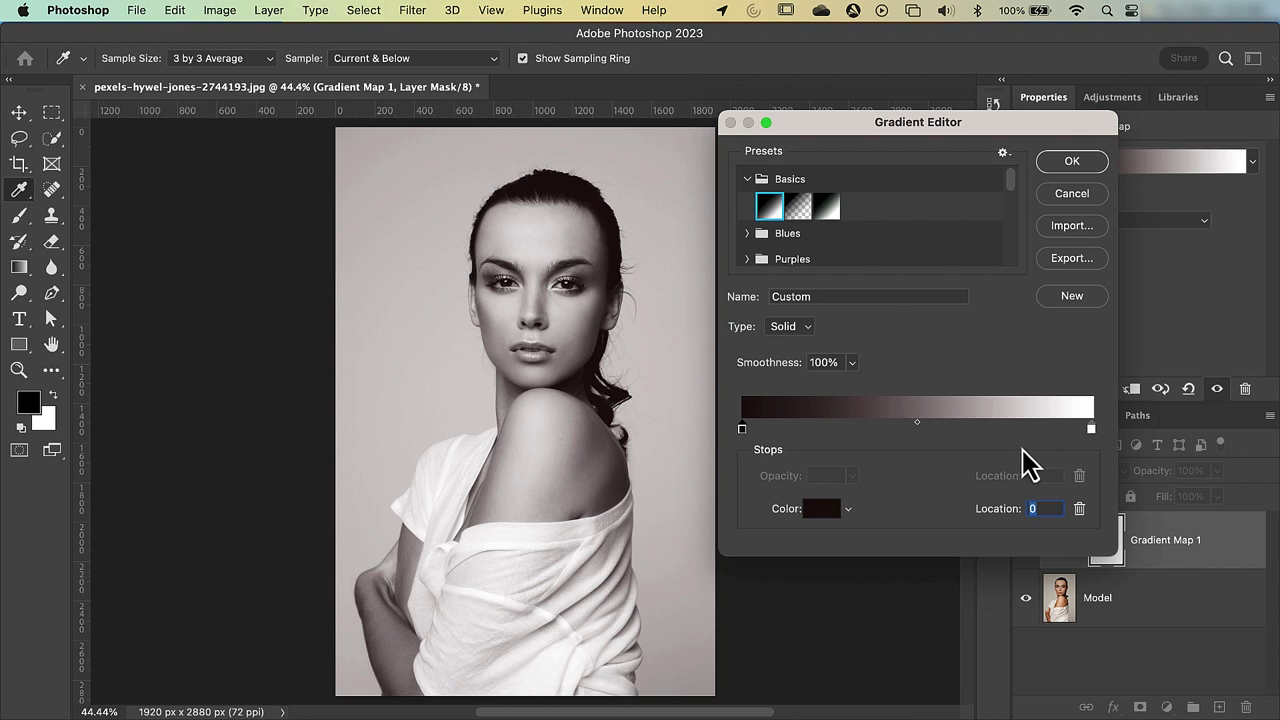
Set the right colour stop to red b63232 and apply the edited gradient
double_click(1091, 430)
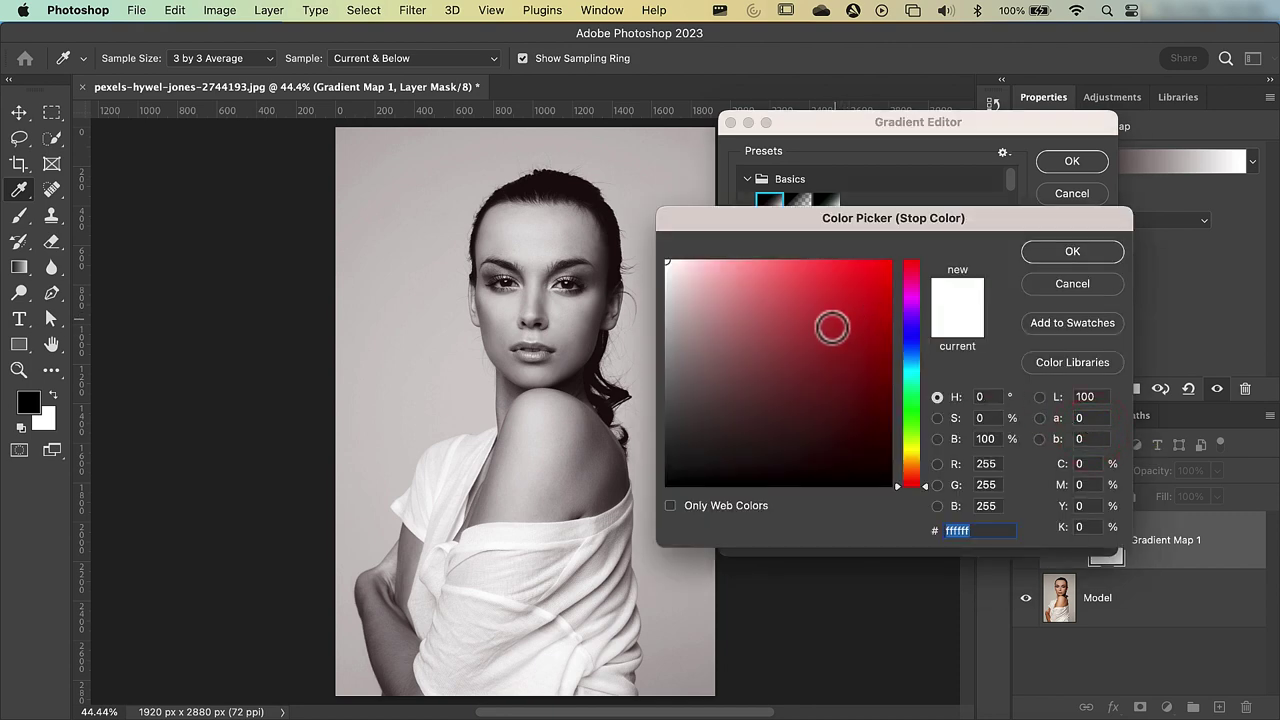
click(832, 327)
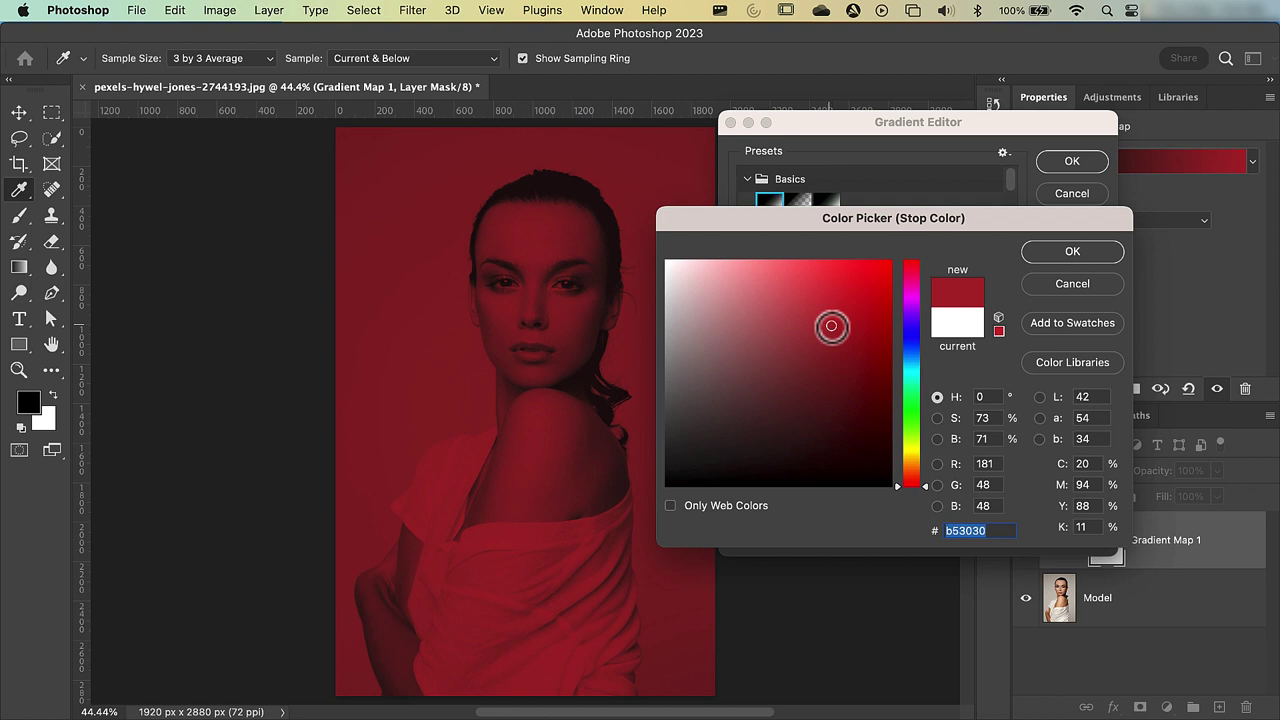
drag(831, 326, 829, 324)
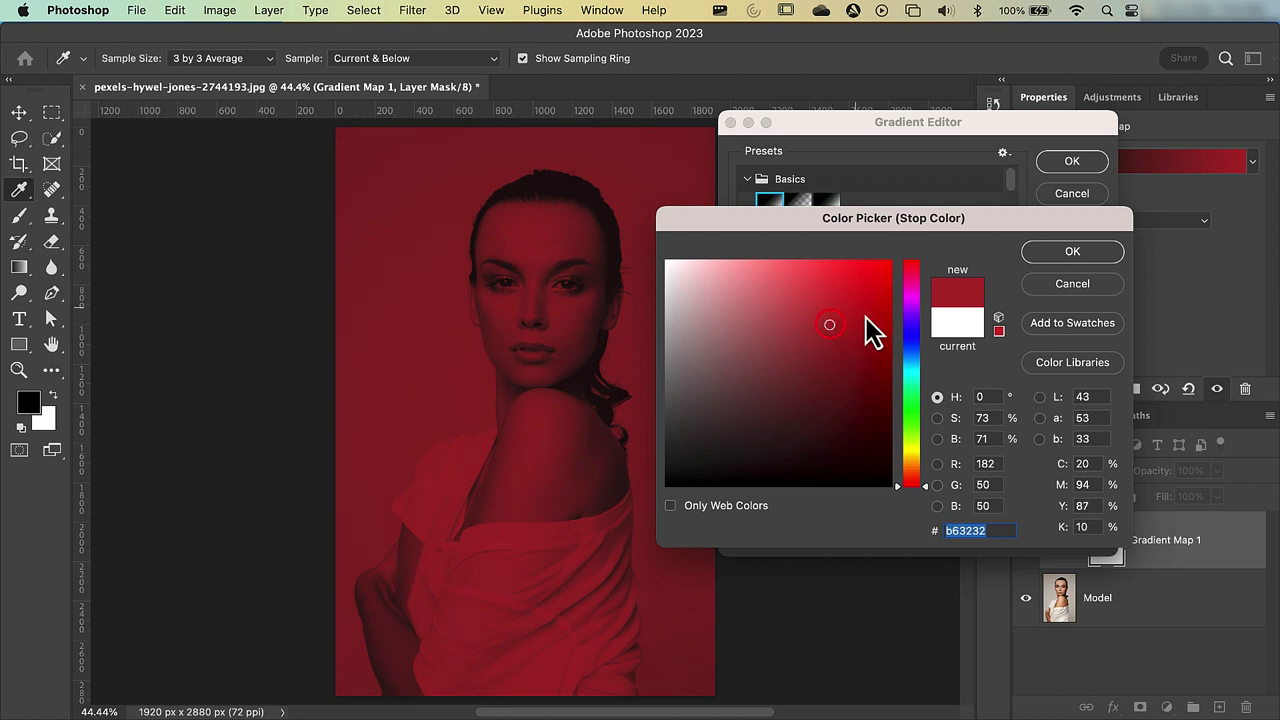
click(1071, 253)
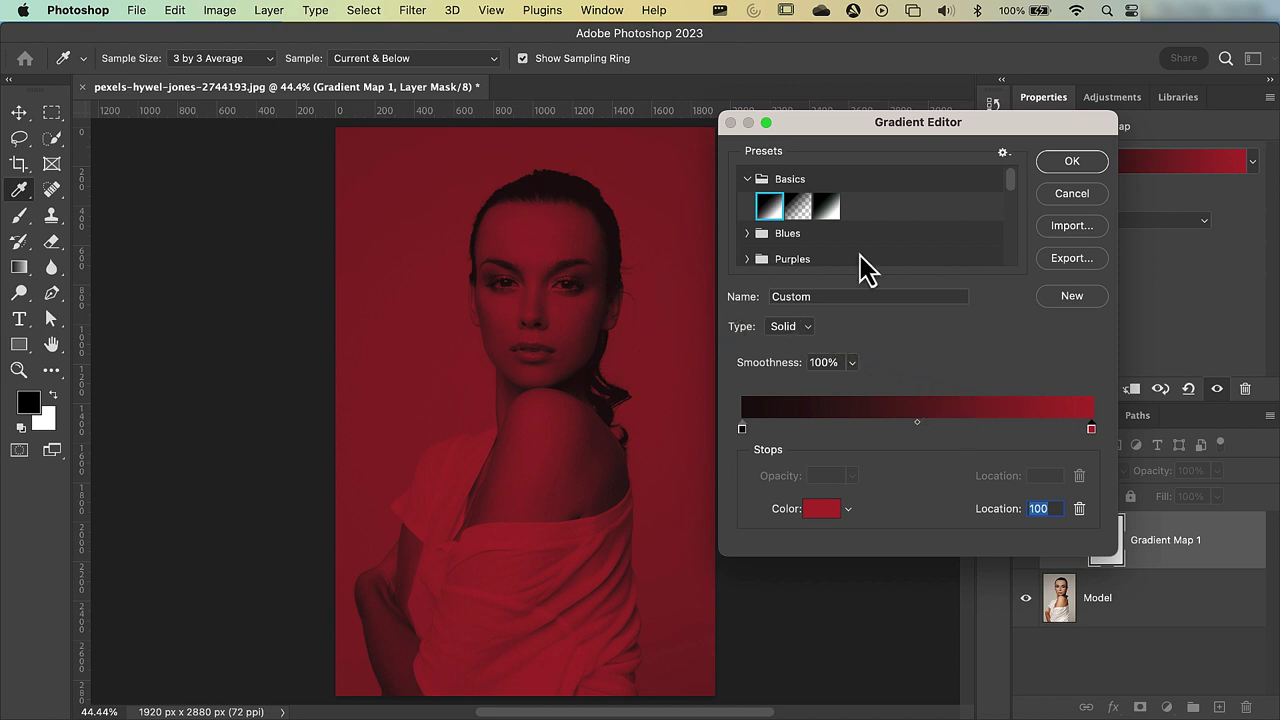
click(1059, 167)
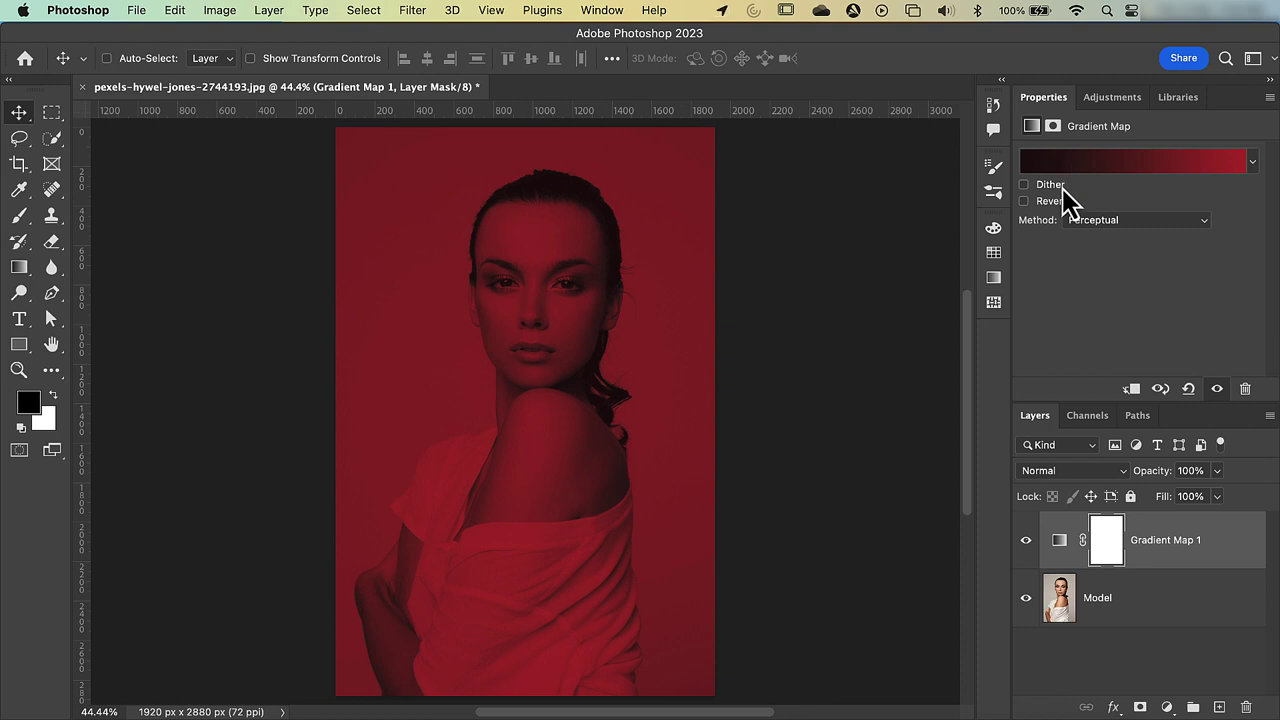
Hide the Gradient Map 1 layer to reveal the original colour portrait
click(1090, 418)
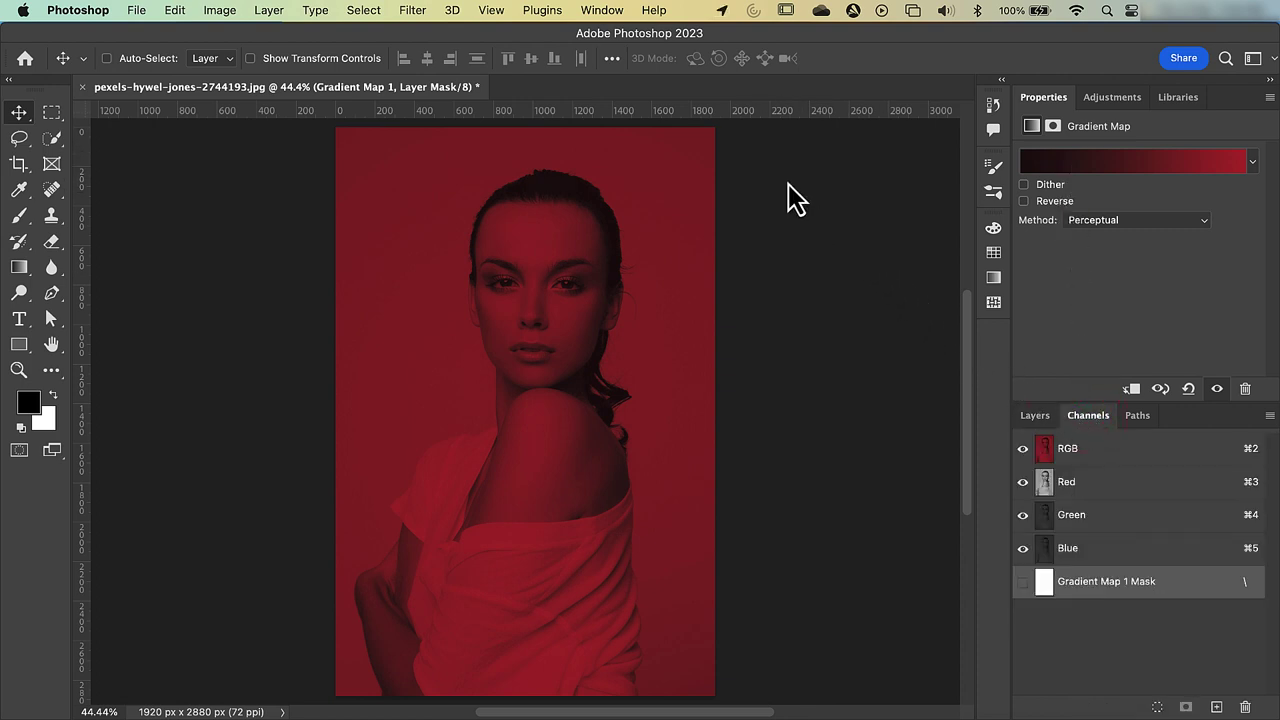
click(606, 12)
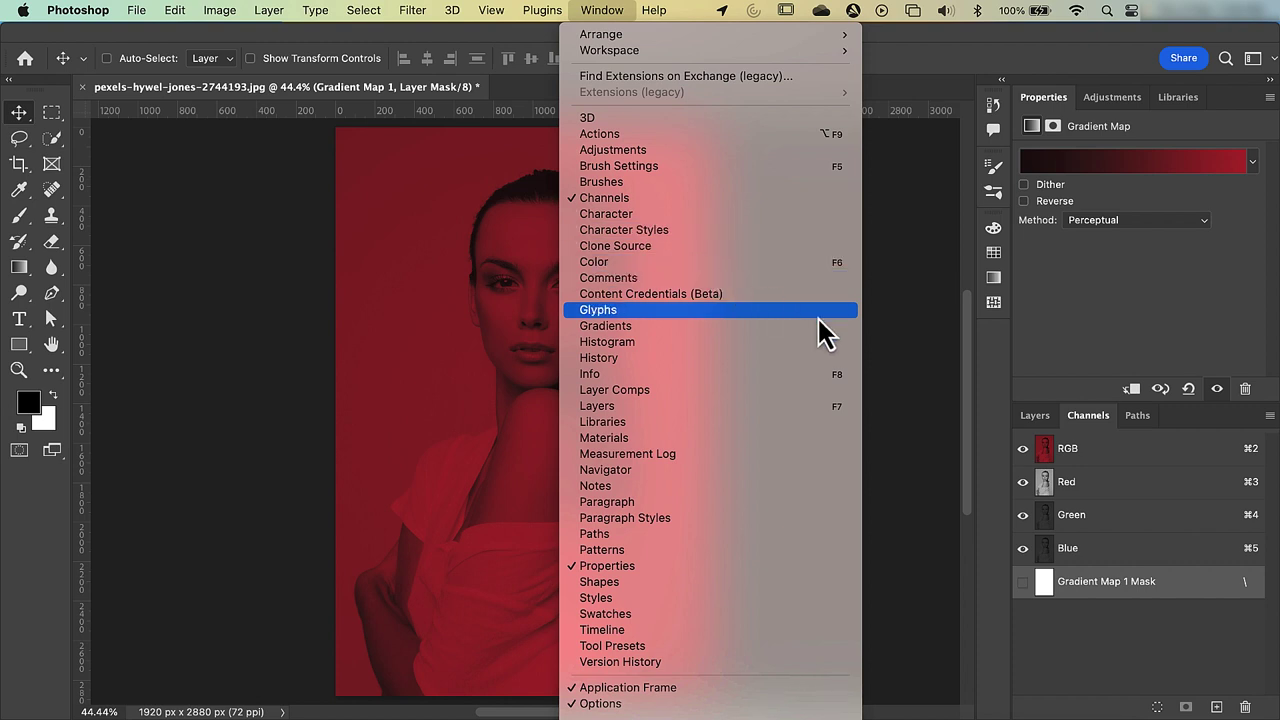
click(1035, 420)
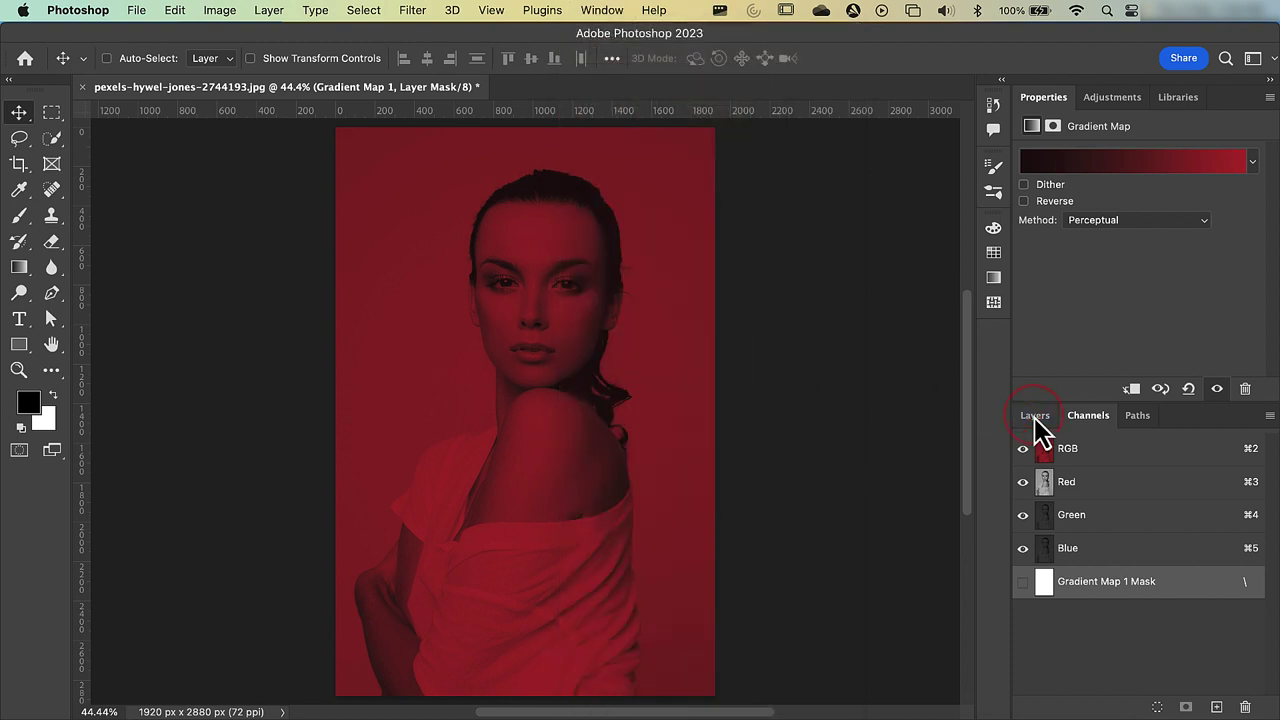
click(1036, 418)
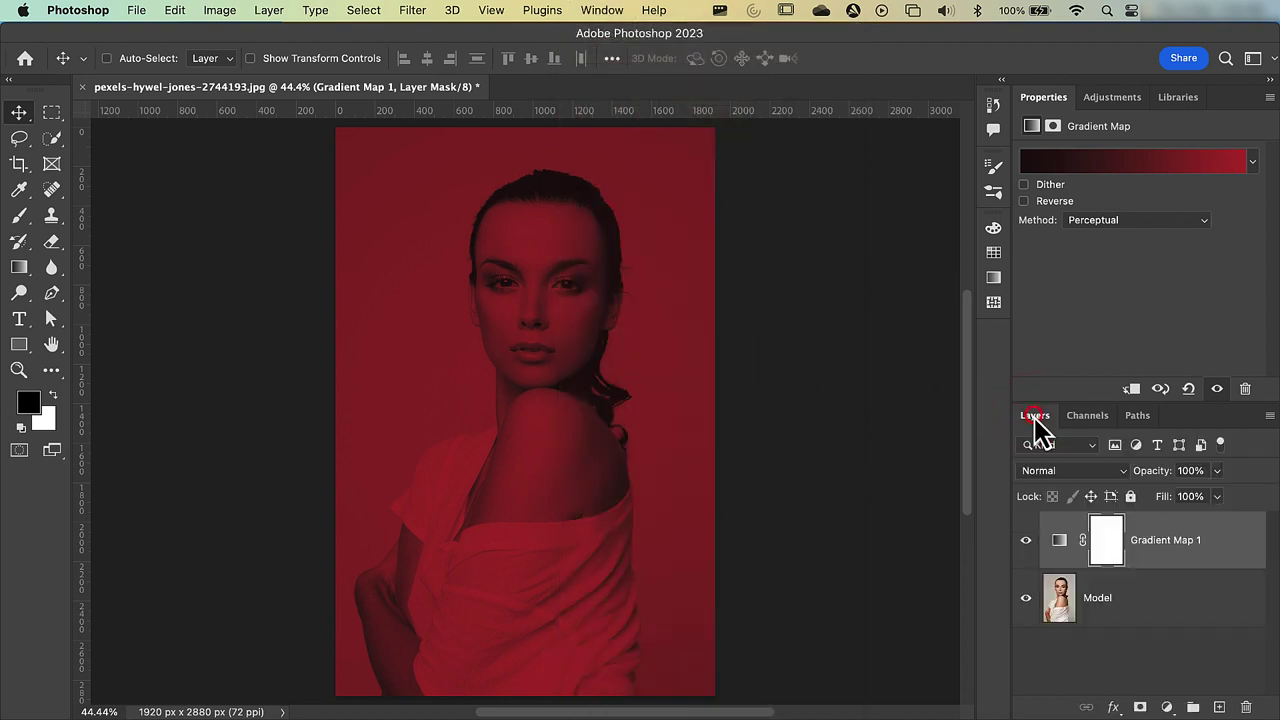
click(1026, 541)
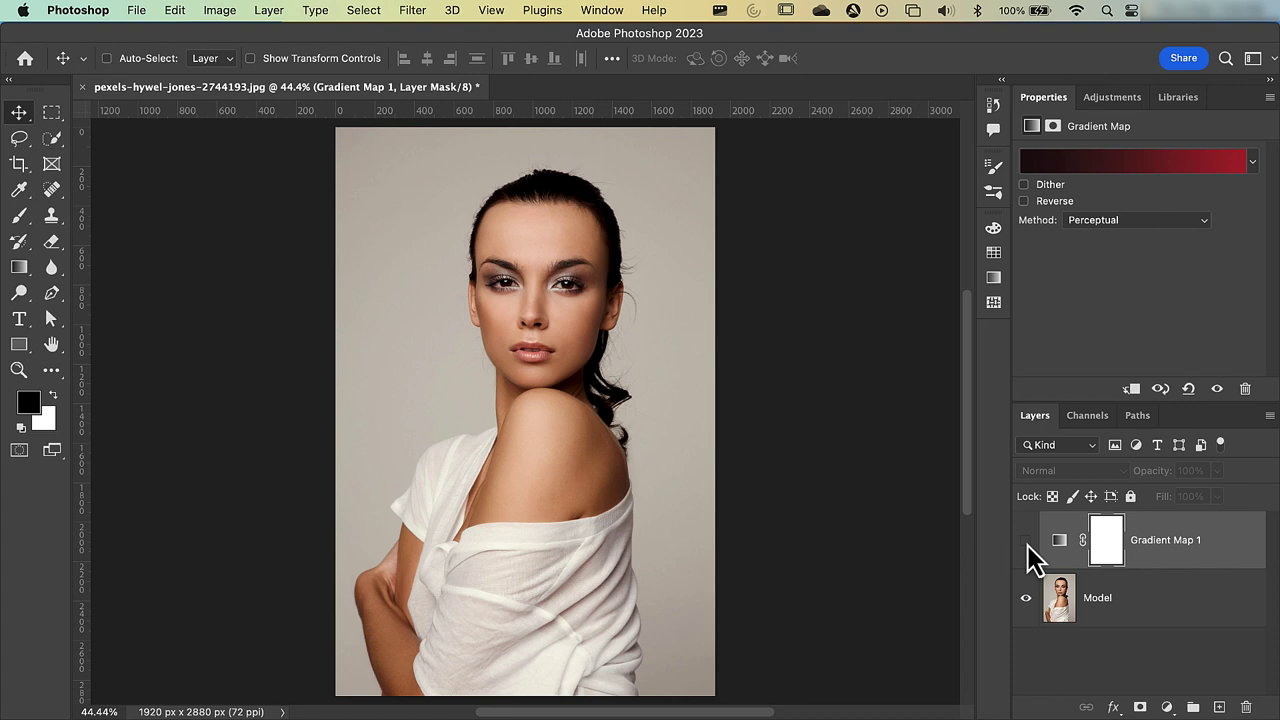
Load the RGB channel's luminosity as a selection of the bright tones
click(1087, 418)
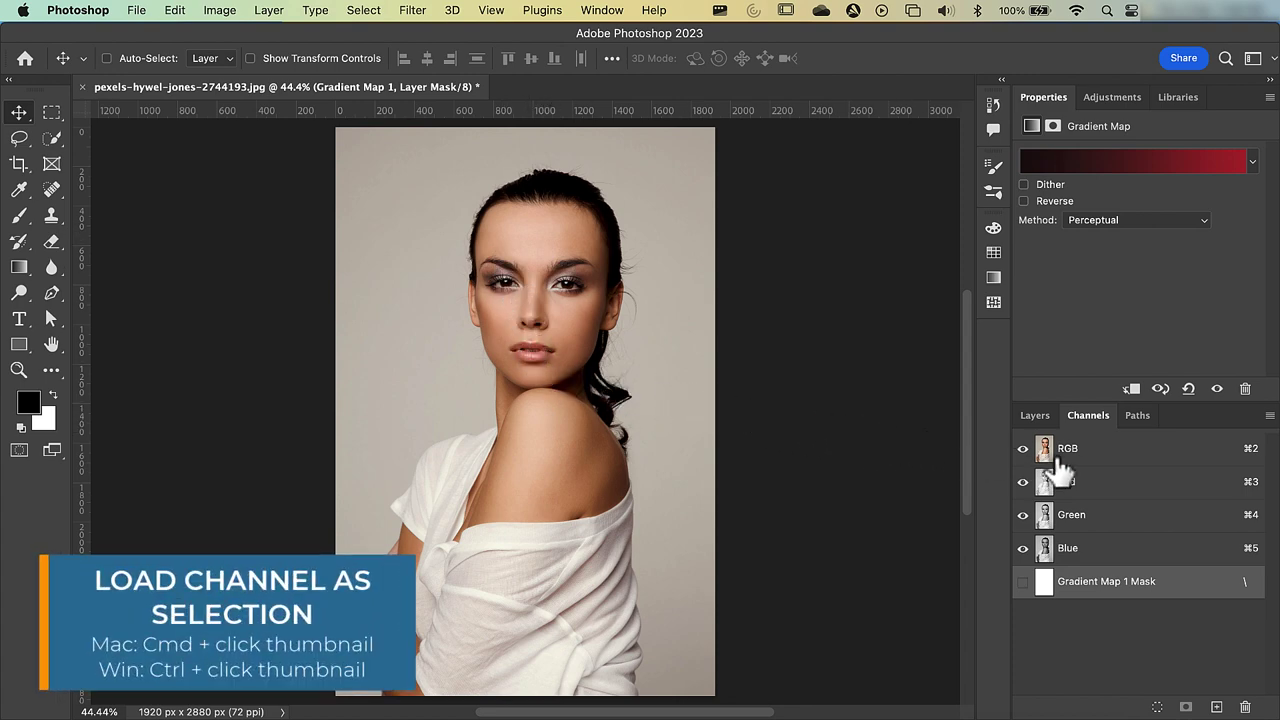
key(super)
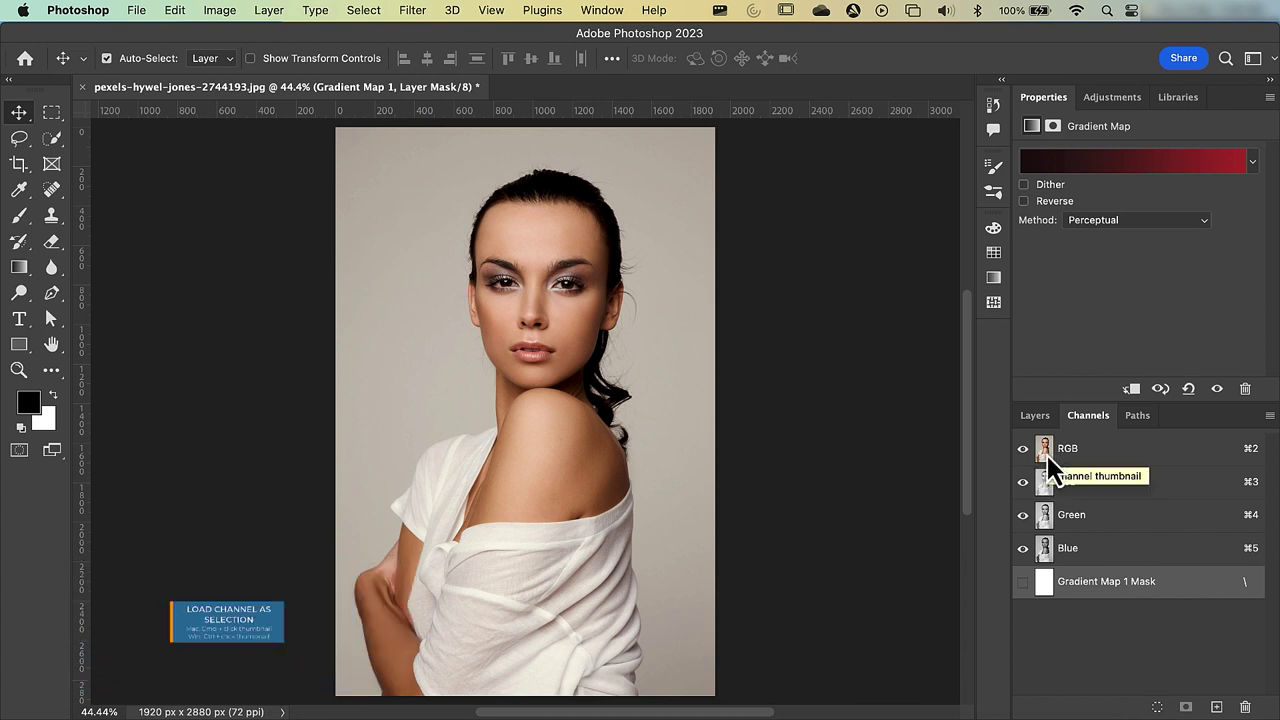
key(super)
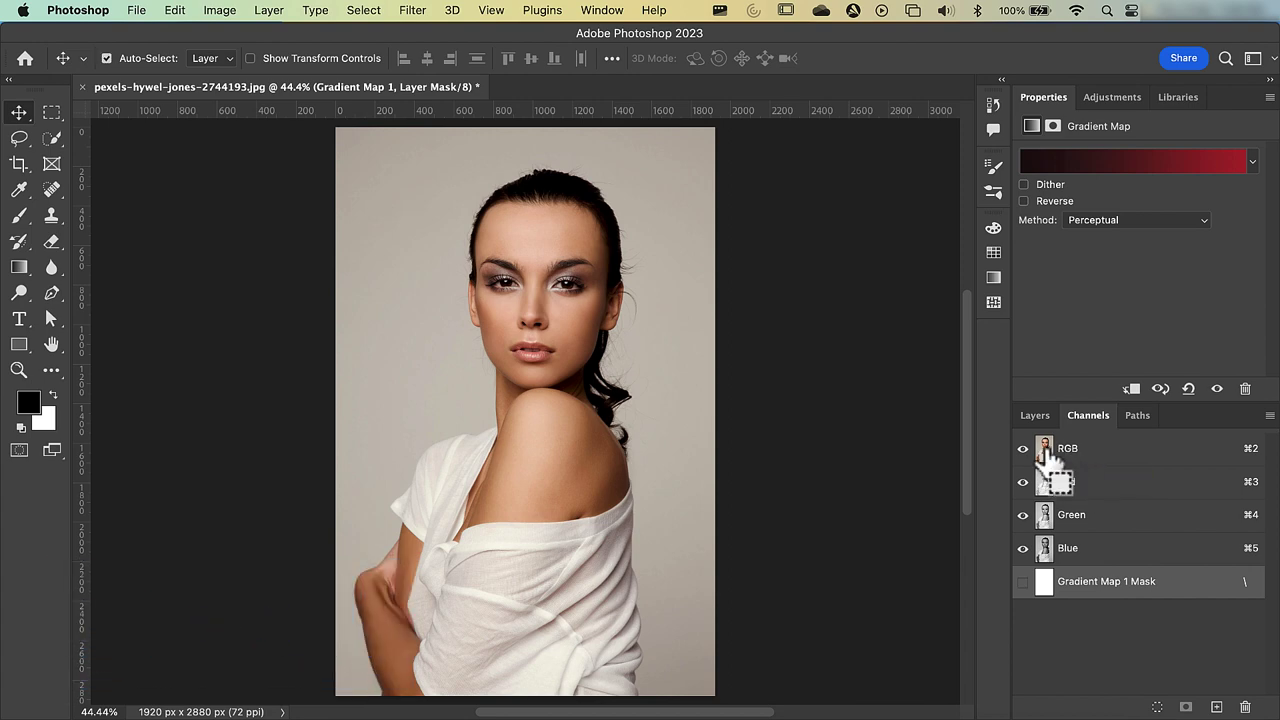
super+click(1046, 452)
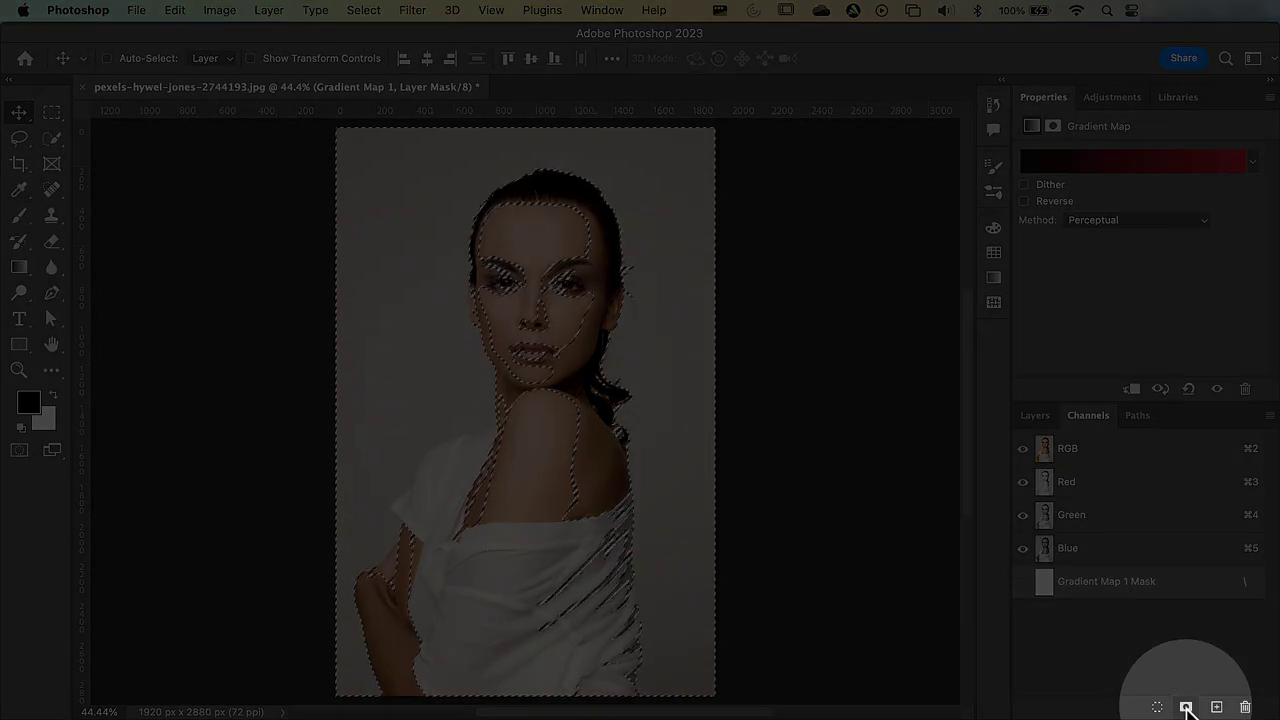
Save the selection as channel Alpha 1 and view it alone
click(1186, 707)
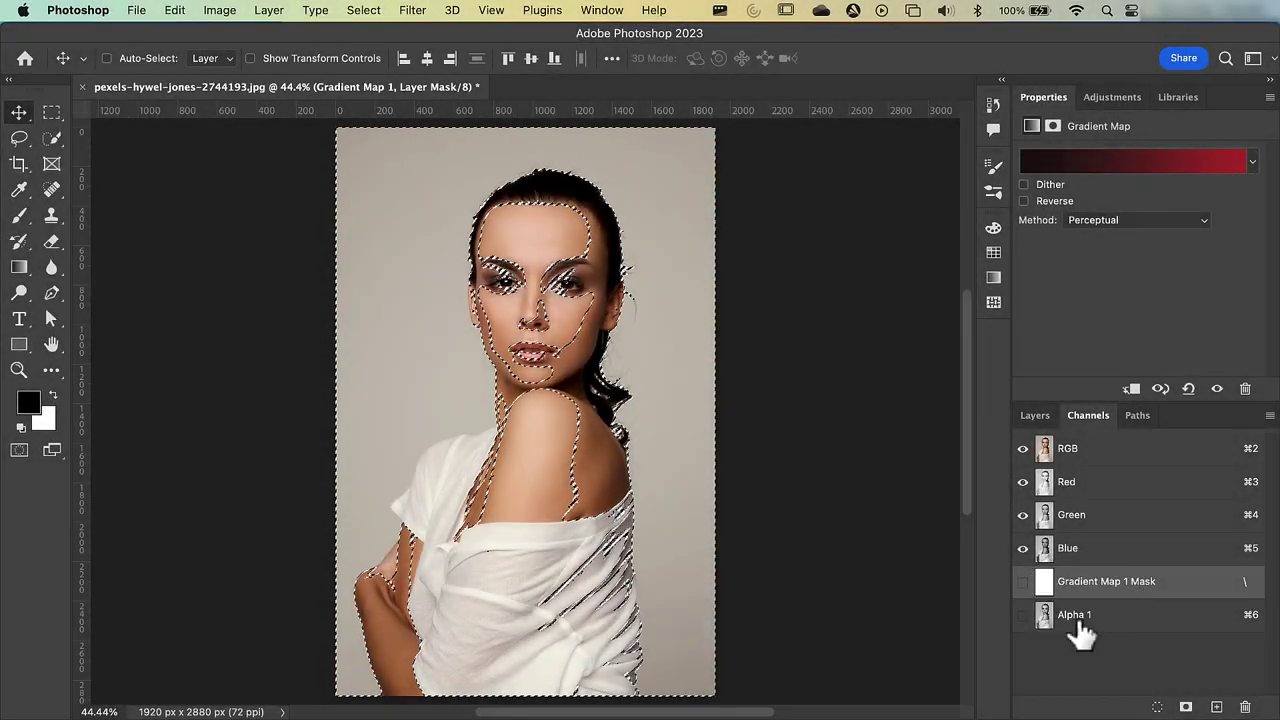
click(1082, 630)
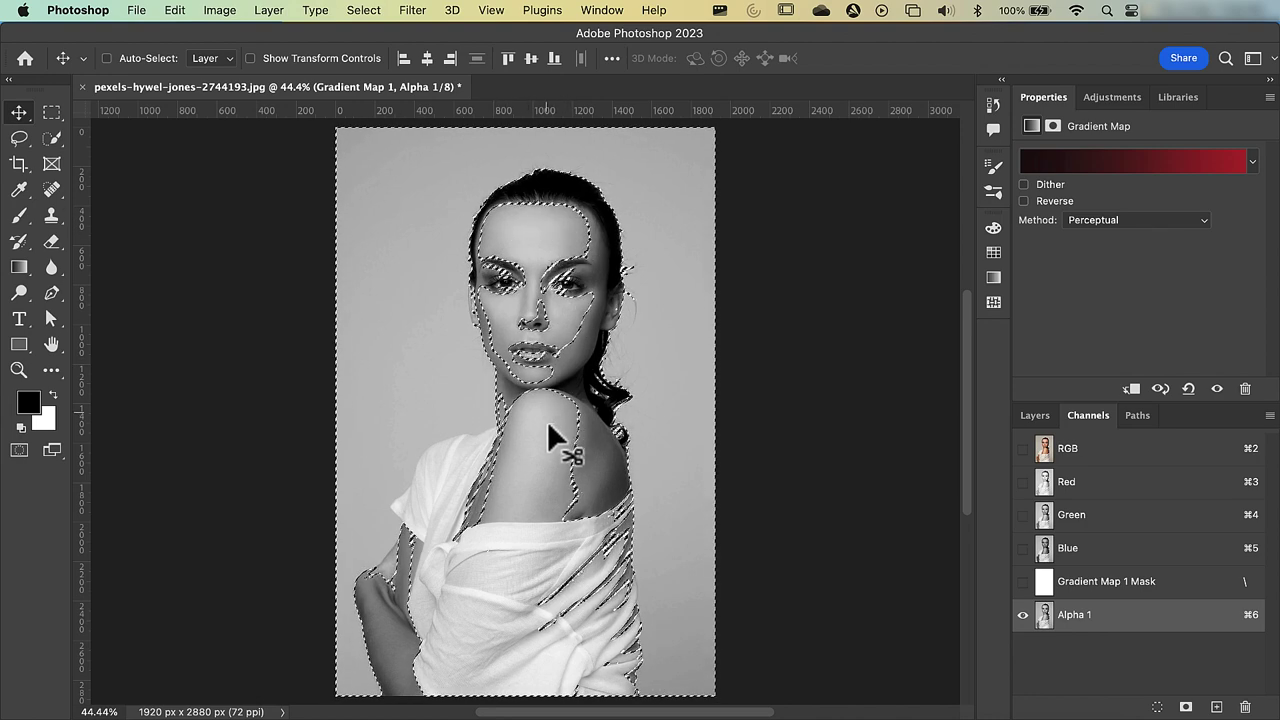
Intersect the selection with Alpha 1 and save the result as Alpha 2
click(1022, 614)
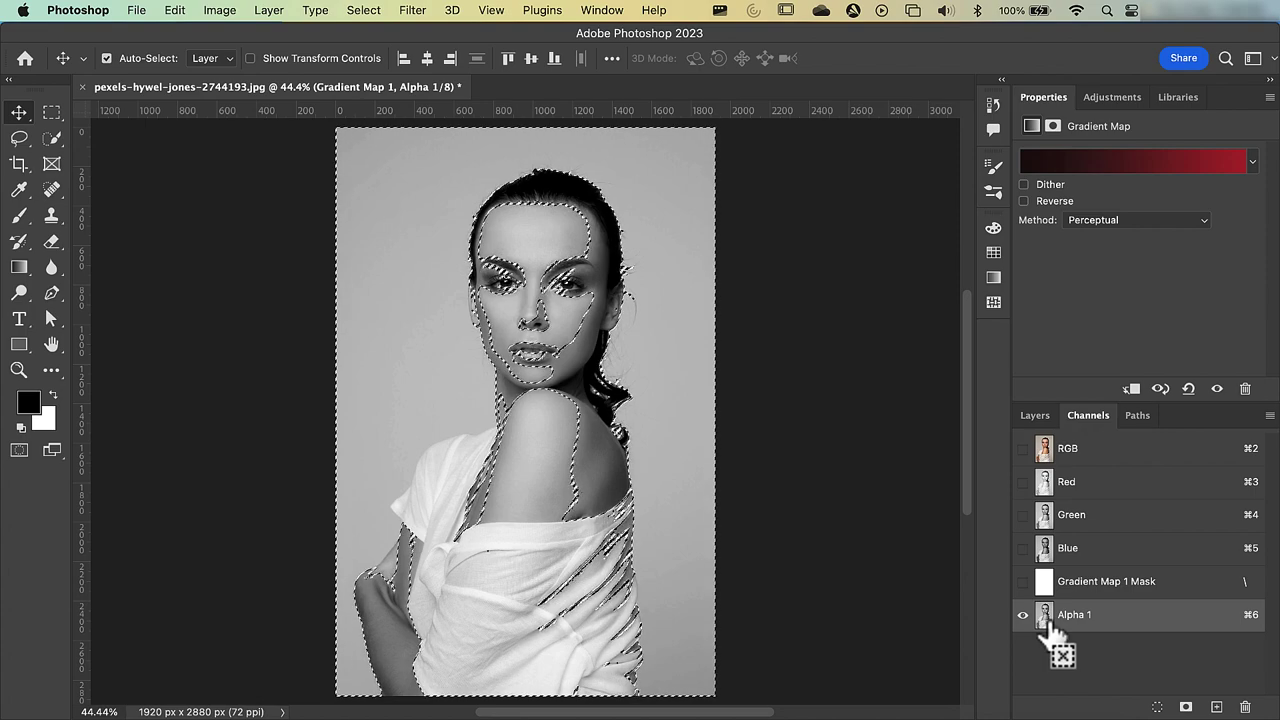
alt+shift+super+click(1047, 621)
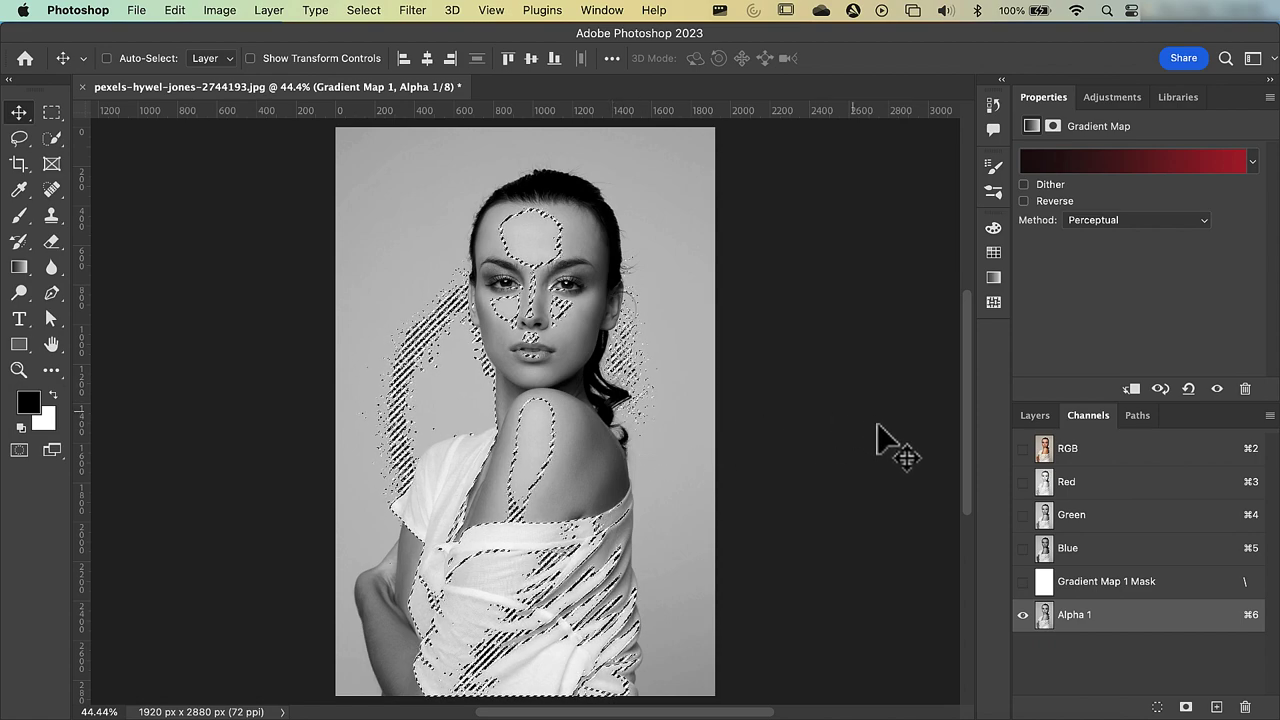
click(1186, 707)
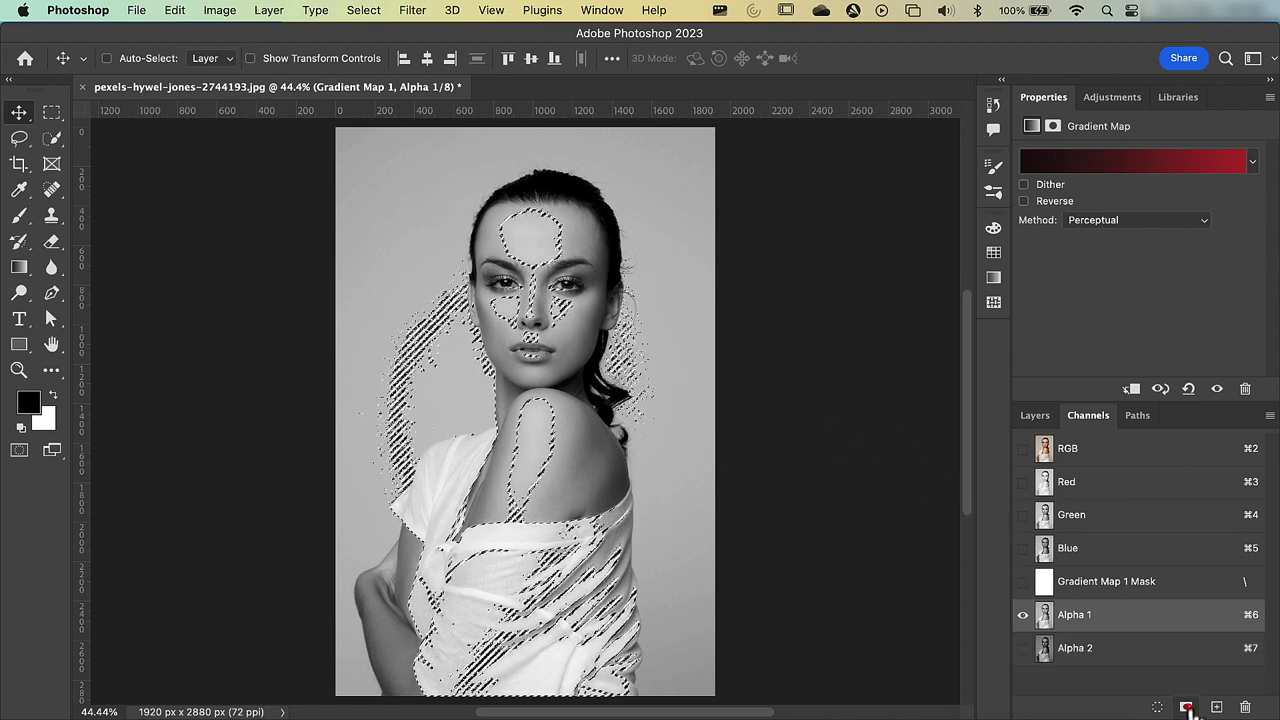
Enlarge the channel list and toggle between Alpha 1 and Alpha 2, ending on Alpha 2
click(1101, 650)
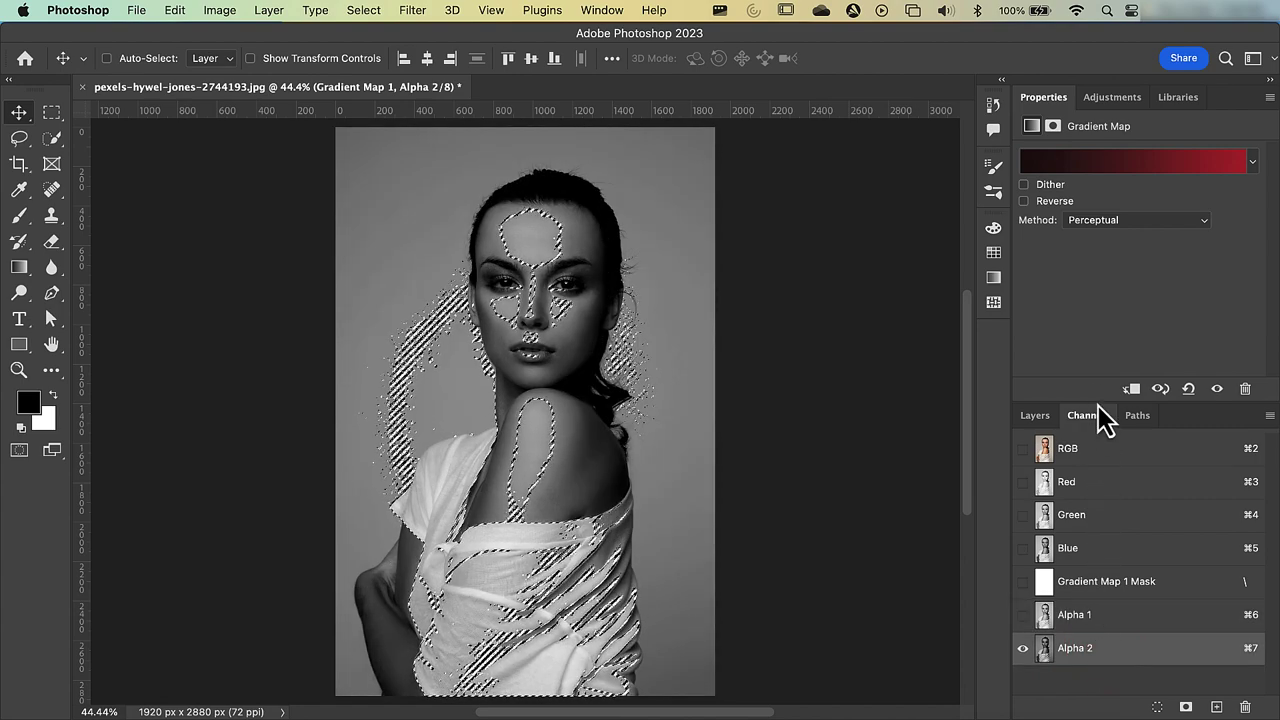
drag(1098, 402, 1100, 290)
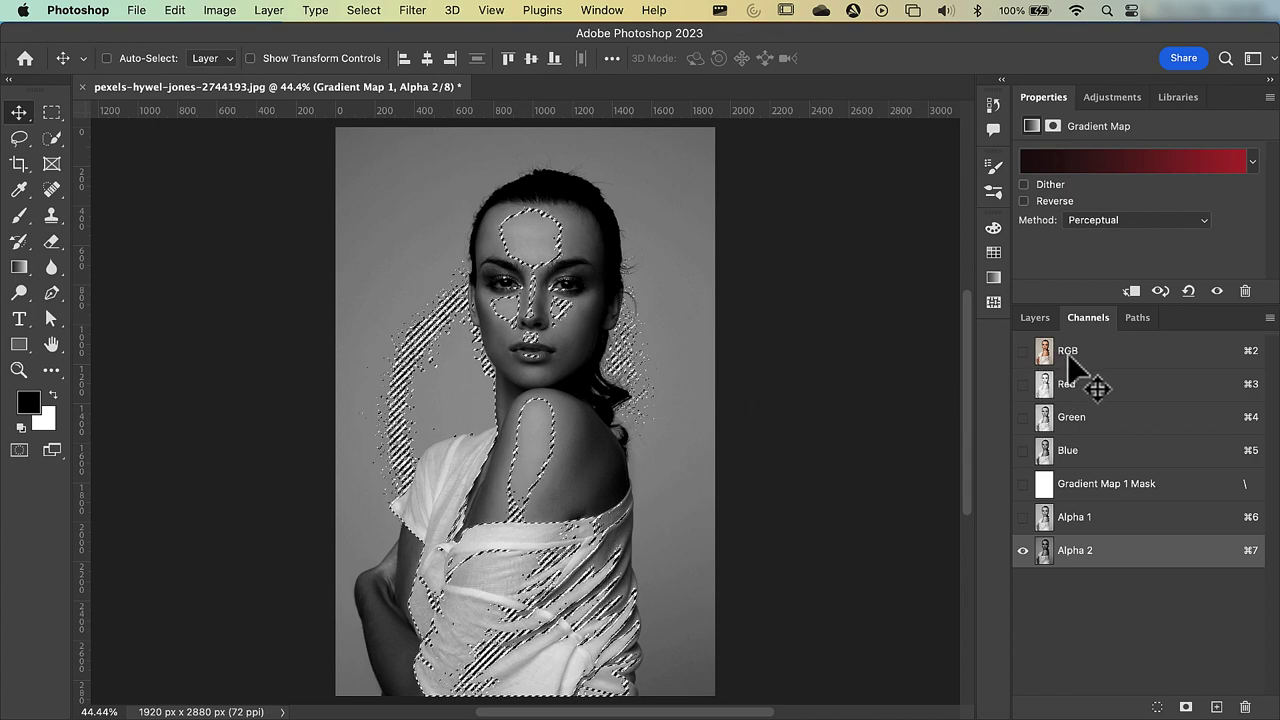
click(1075, 520)
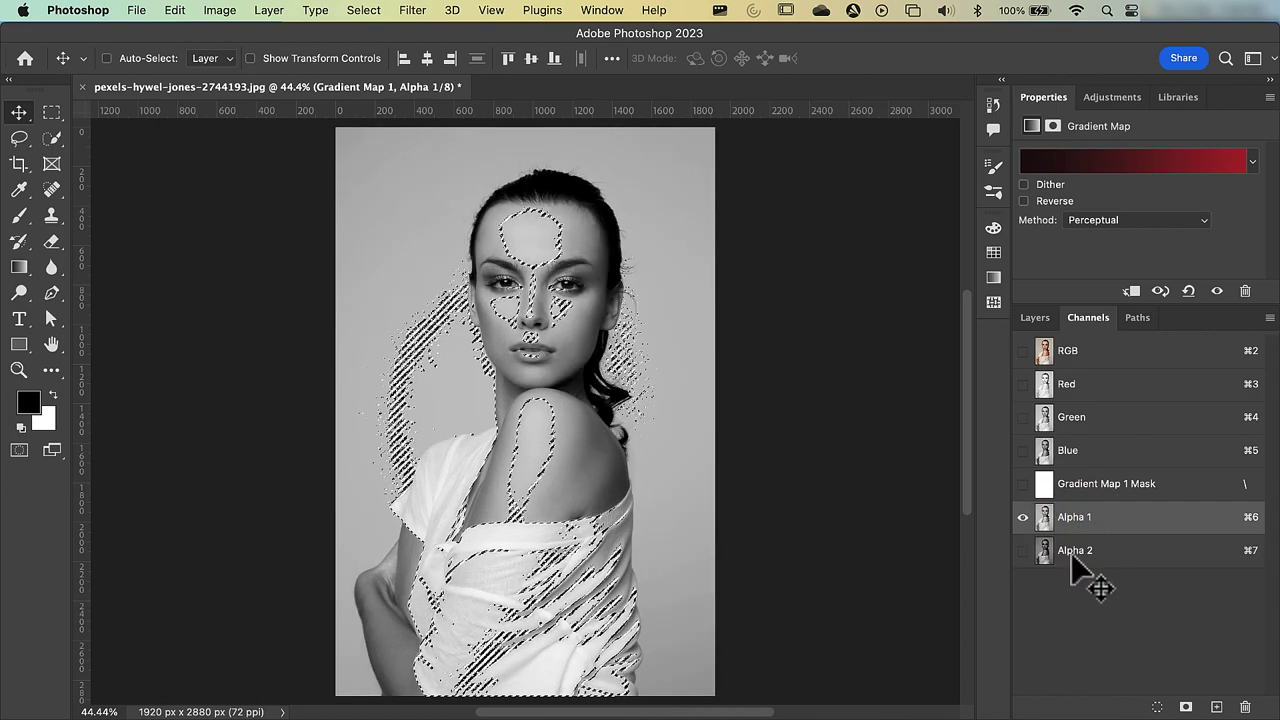
click(1075, 552)
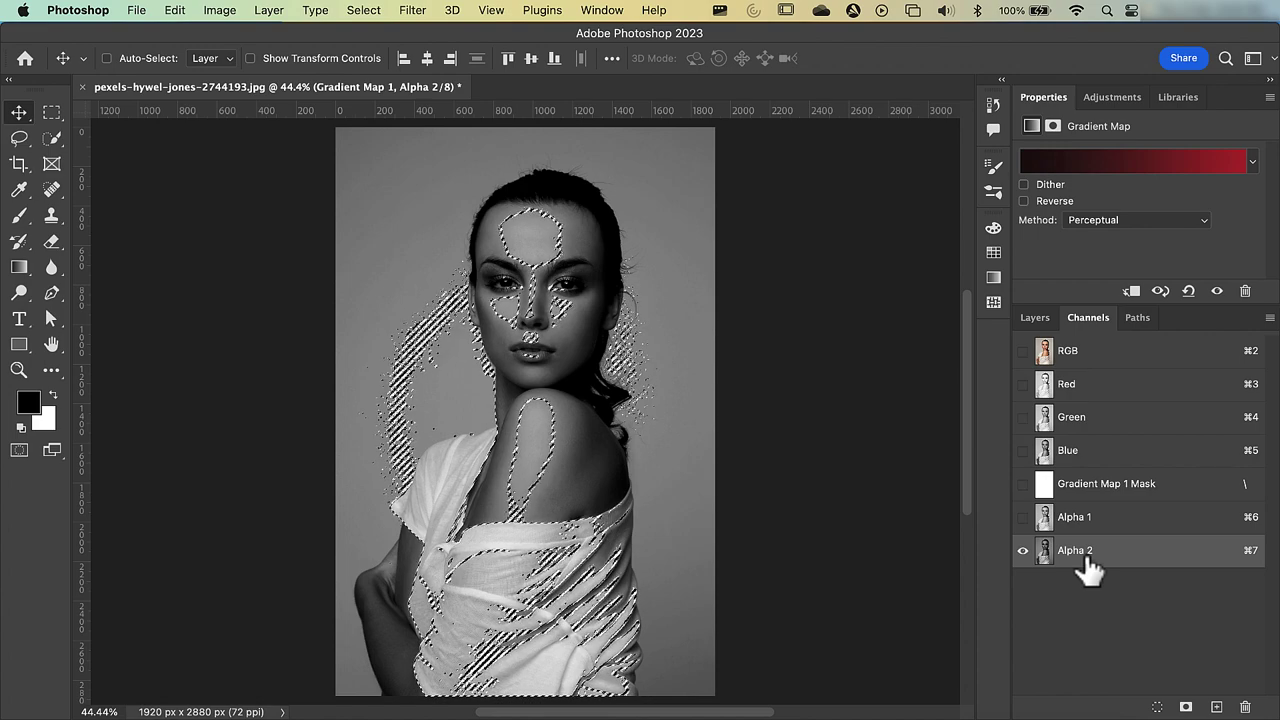
click(1090, 520)
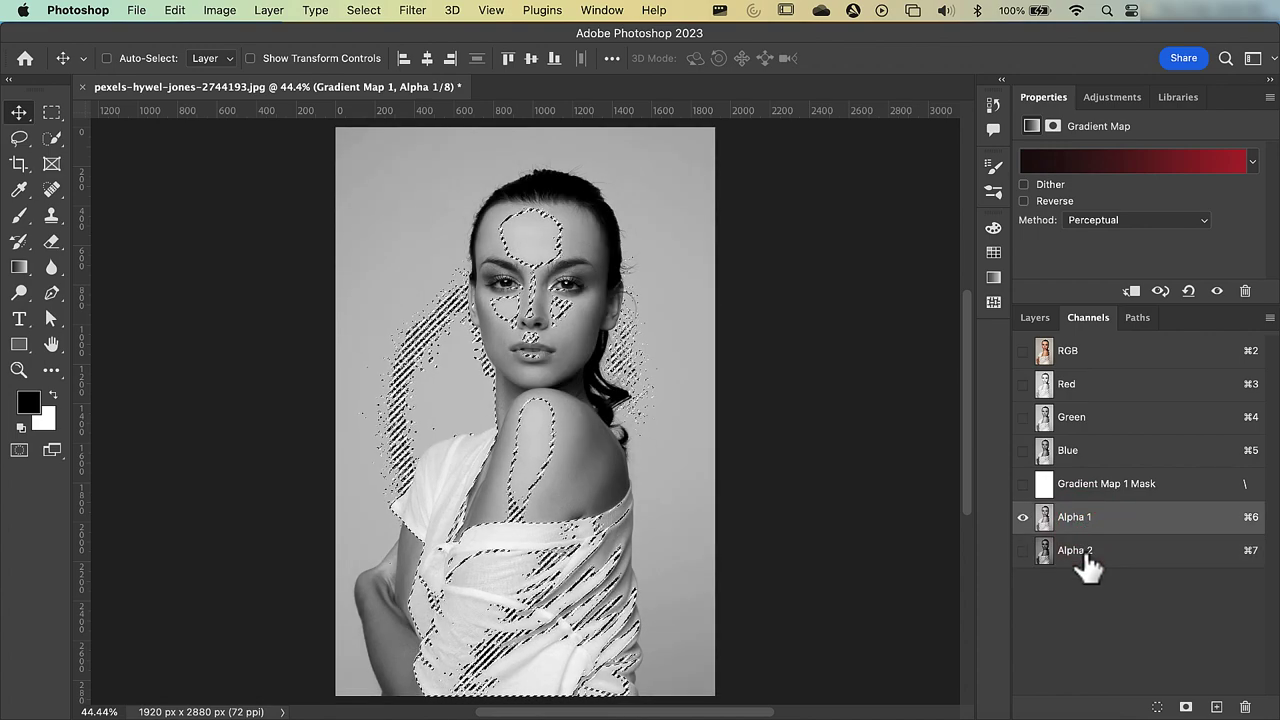
click(1085, 555)
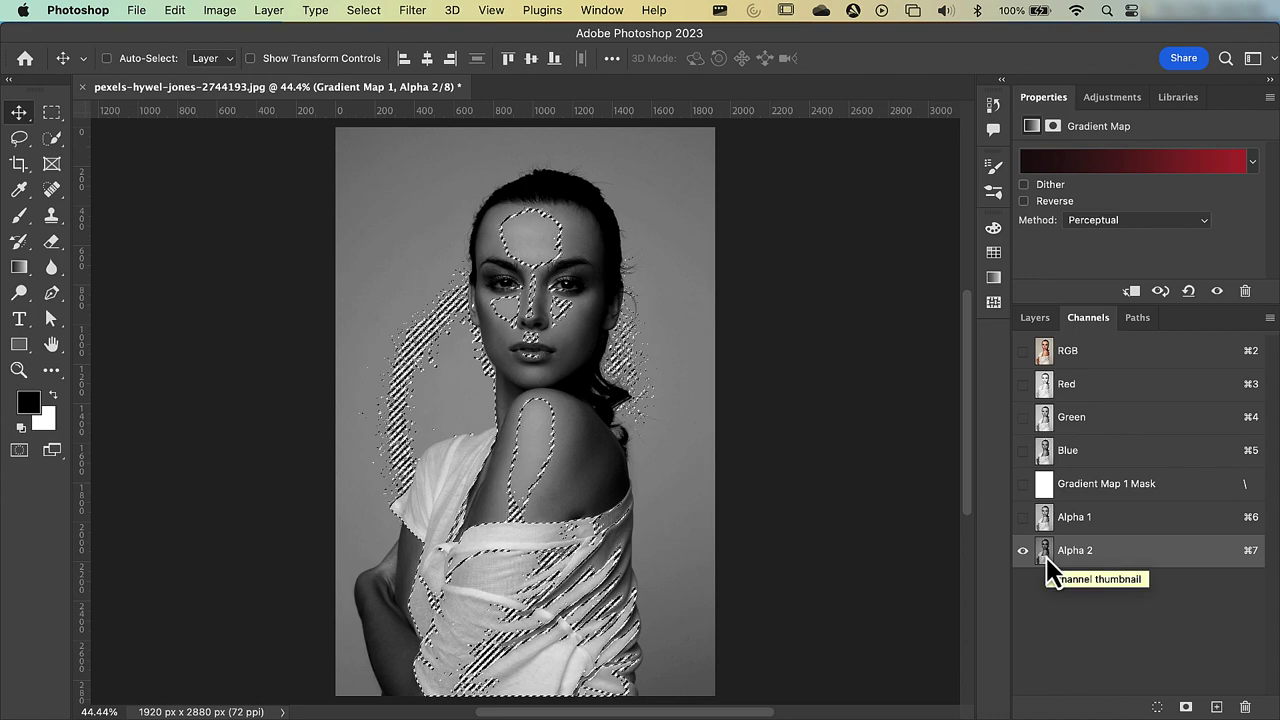
Intersect the selection with Alpha 2 to keep the shirt highlights, save it as Alpha 3, and view it
key(super+alt+shift)
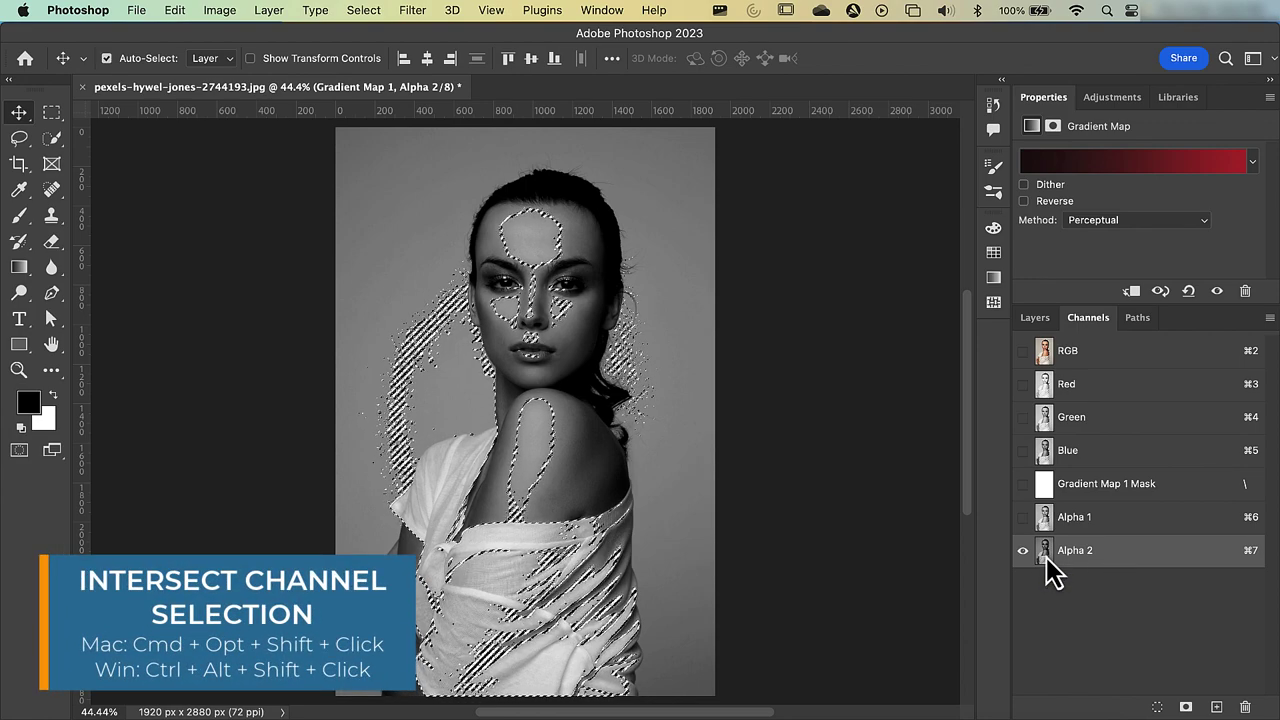
alt+shift+super+click(1044, 554)
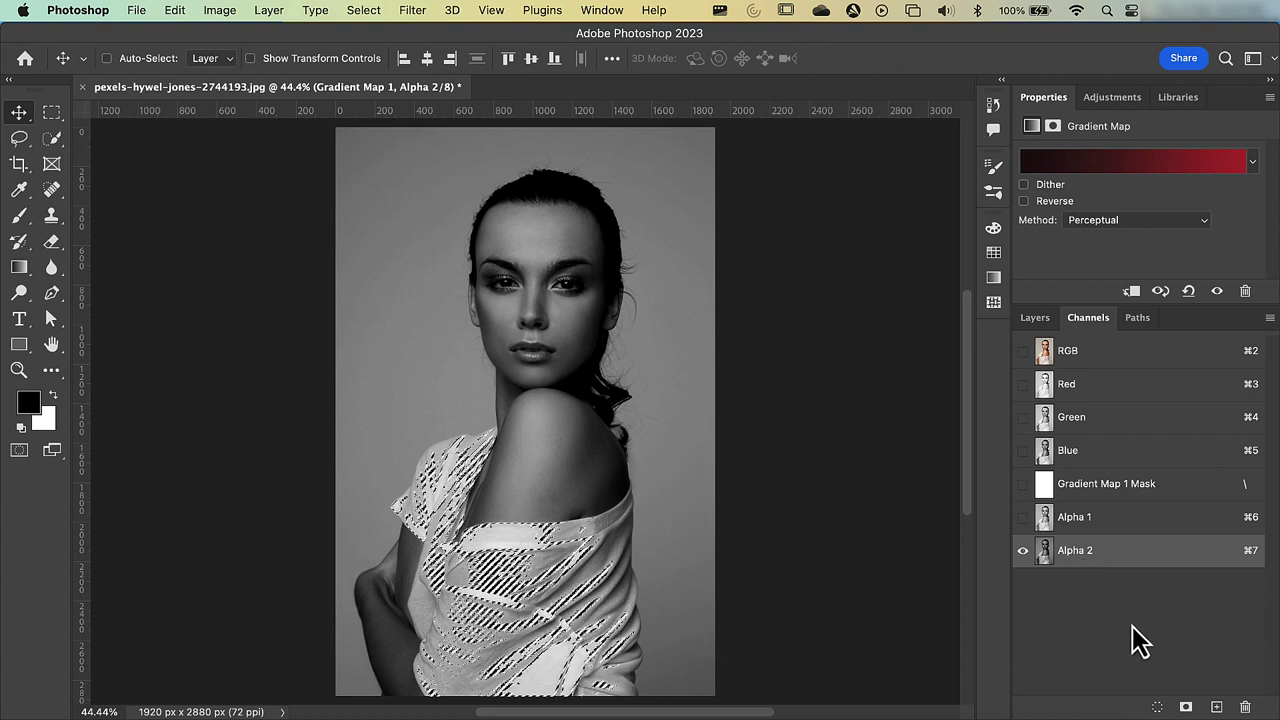
click(1187, 708)
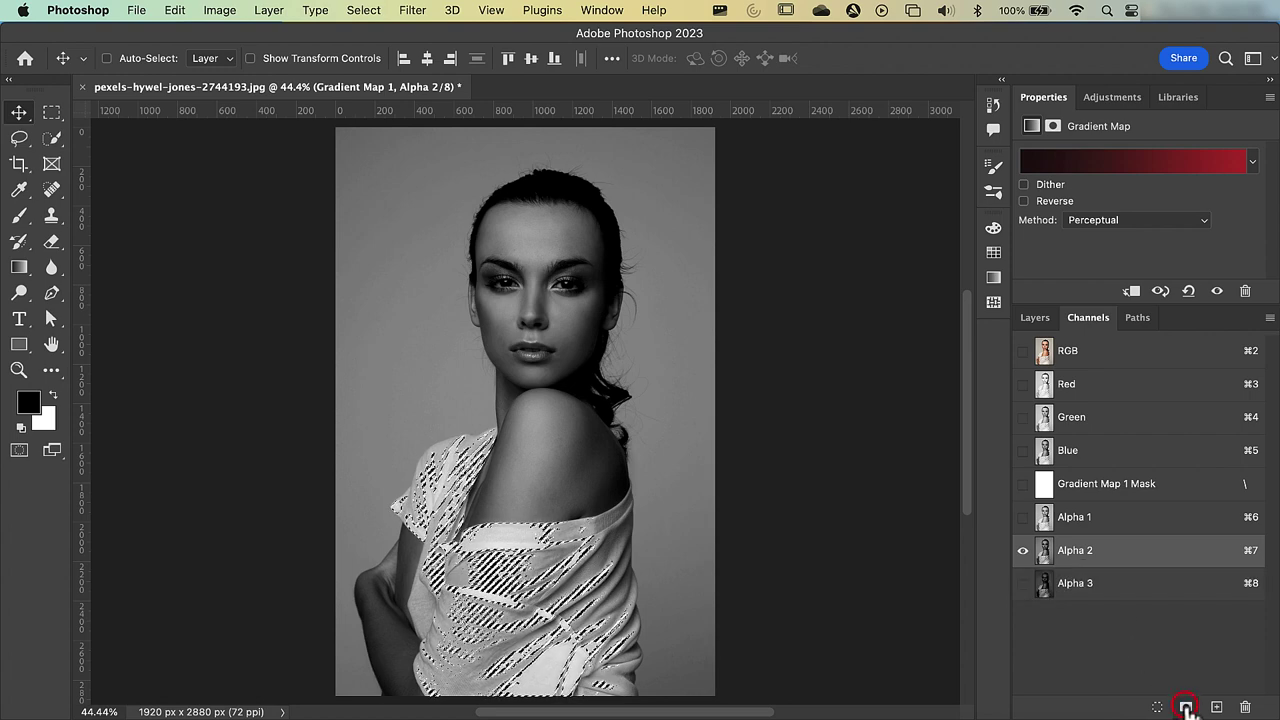
click(1080, 592)
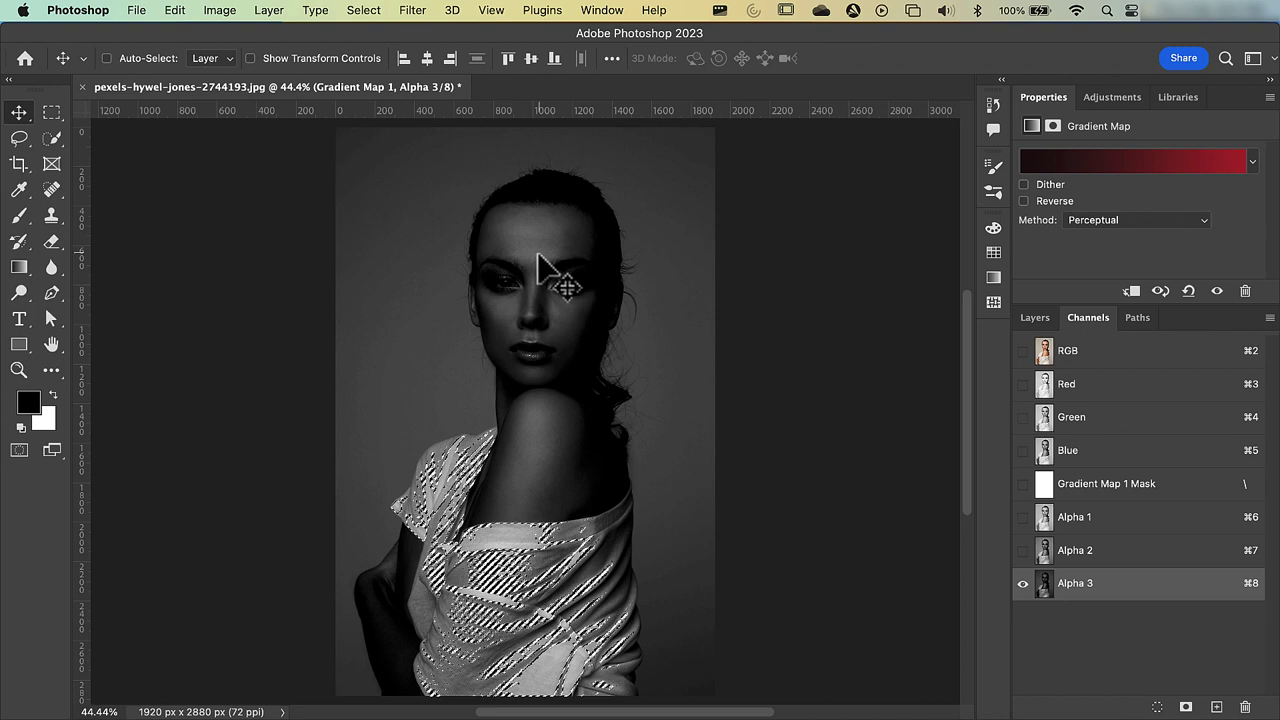
Cycle through Alpha 1, Alpha 2 and Alpha 3 to compare them, then return to the RGB composite
click(1108, 555)
click(1089, 590)
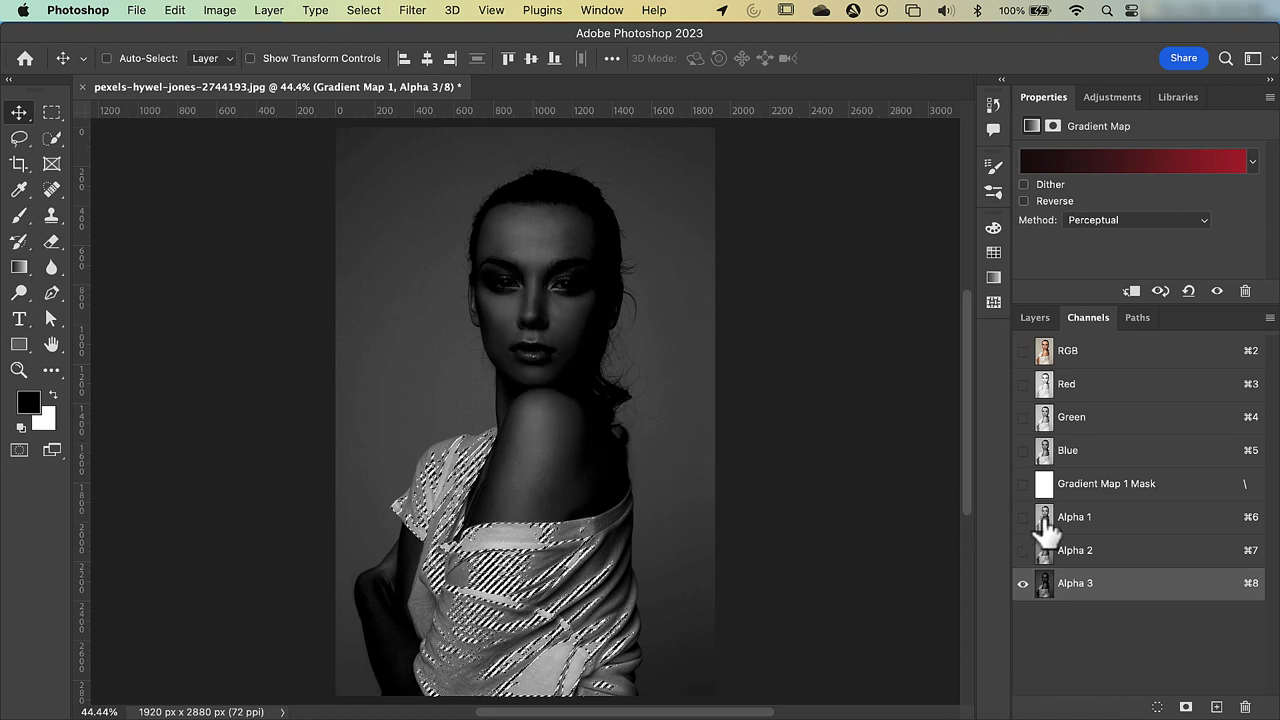
click(1074, 520)
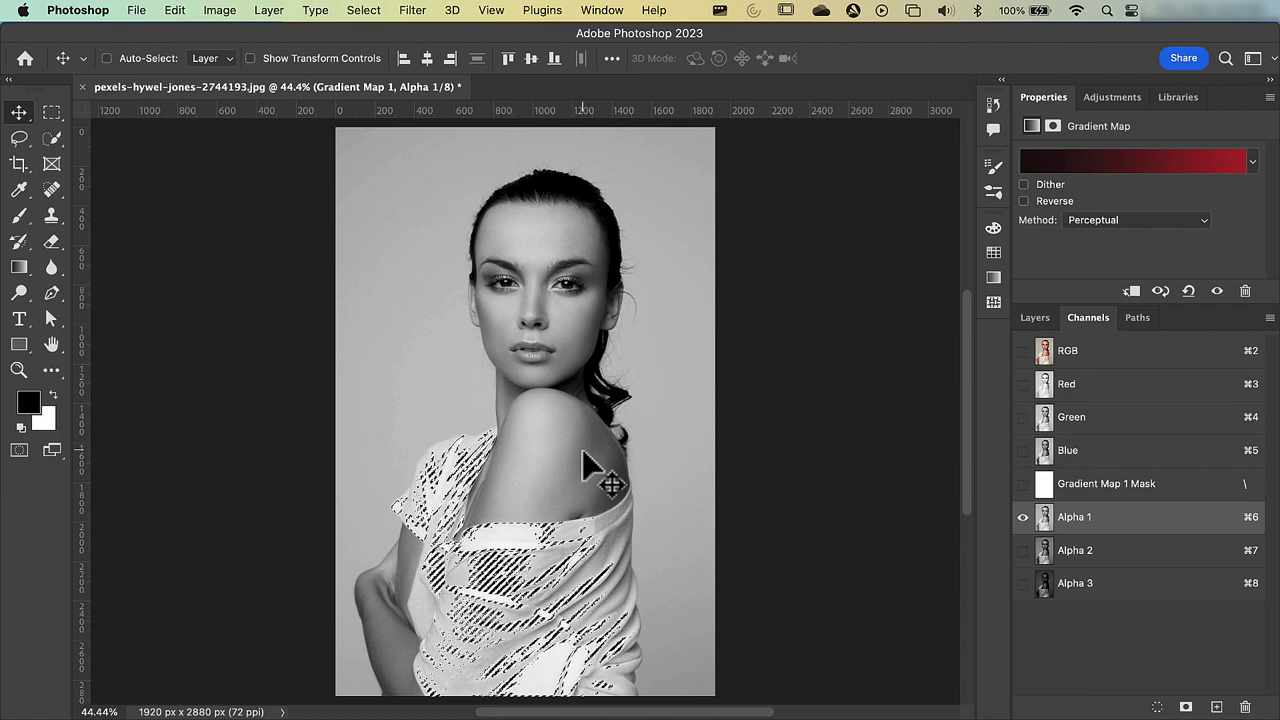
click(1073, 554)
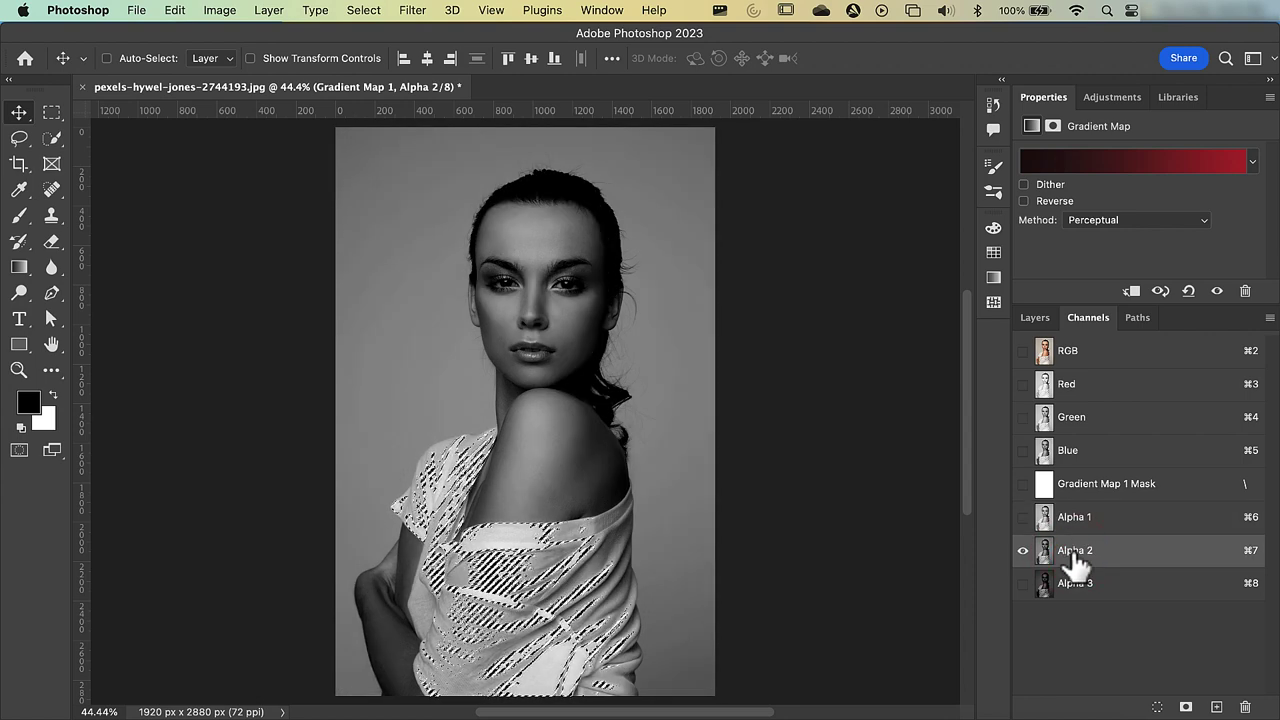
click(1081, 520)
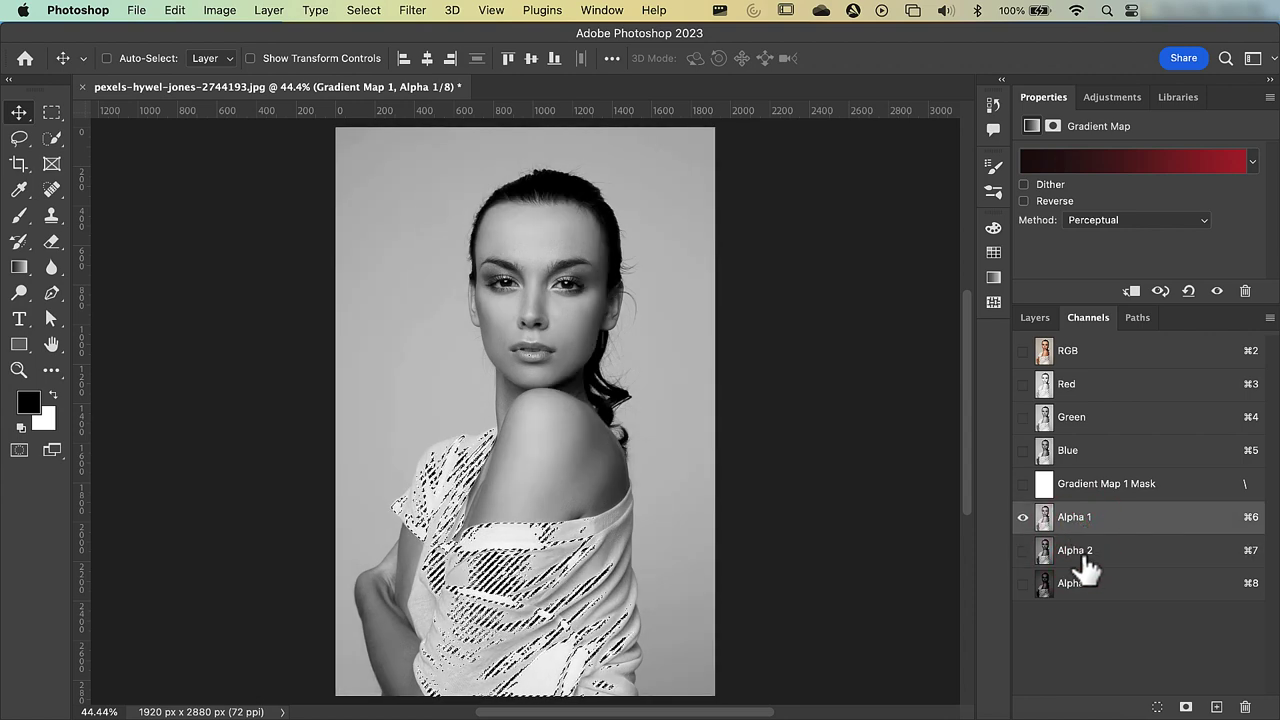
click(1080, 590)
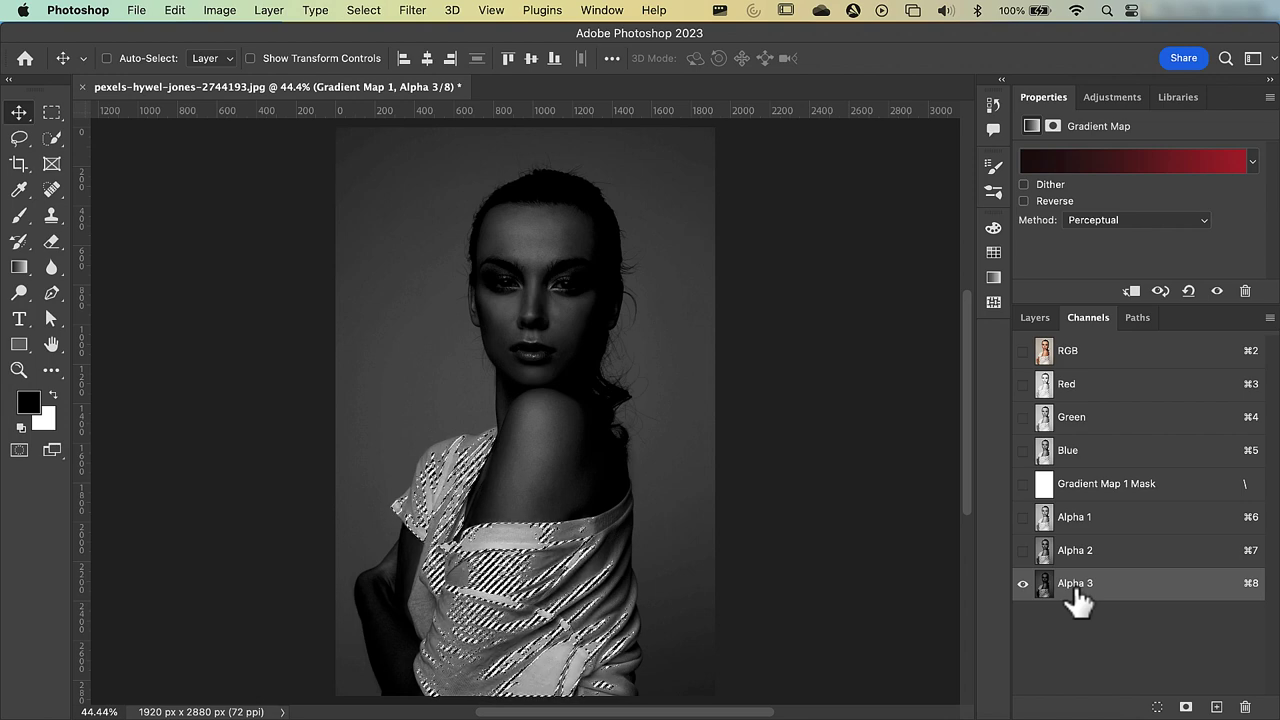
click(1068, 360)
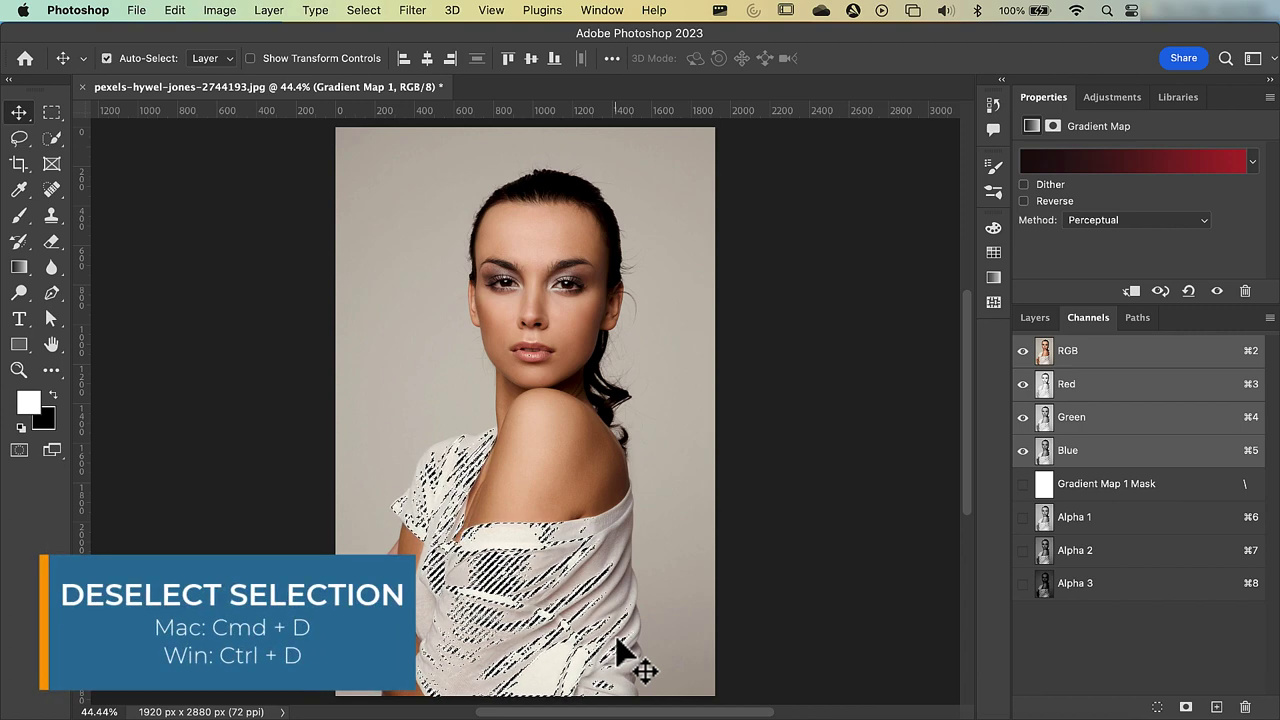
Deselect, load Alpha 3 as the shirt-highlight selection, and bring the Layers panel back
key(super+d)
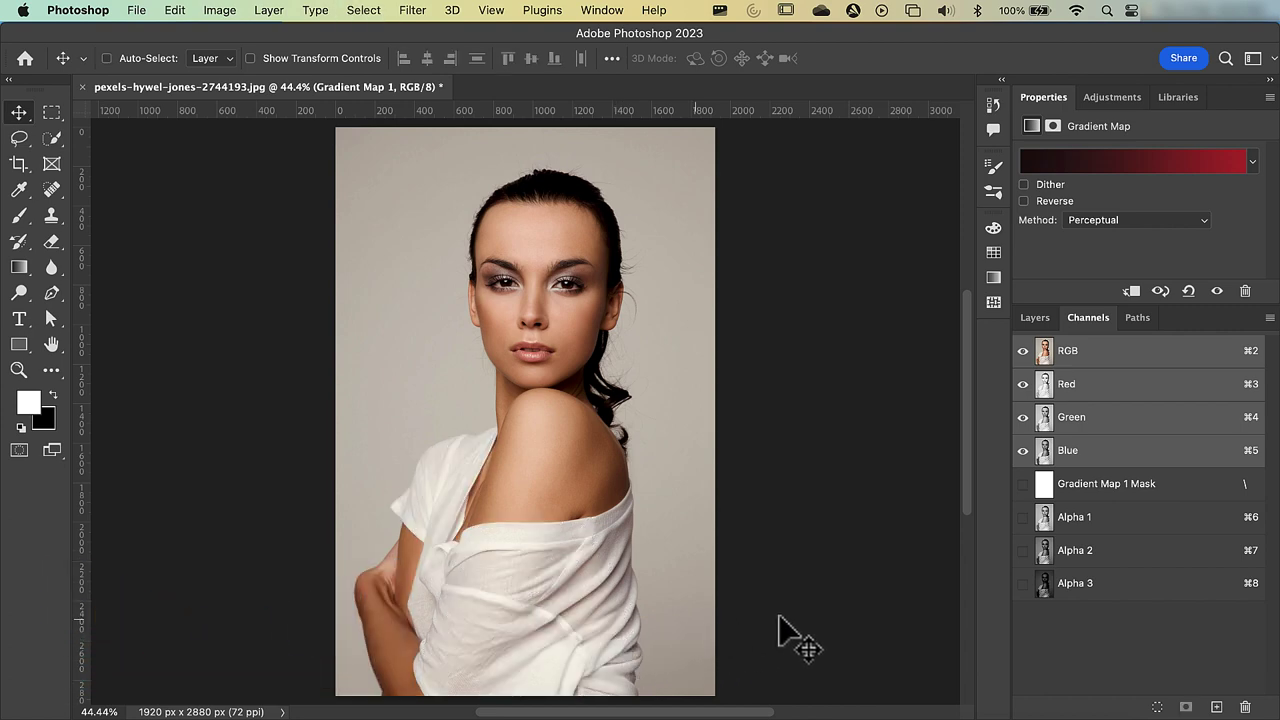
key(super)
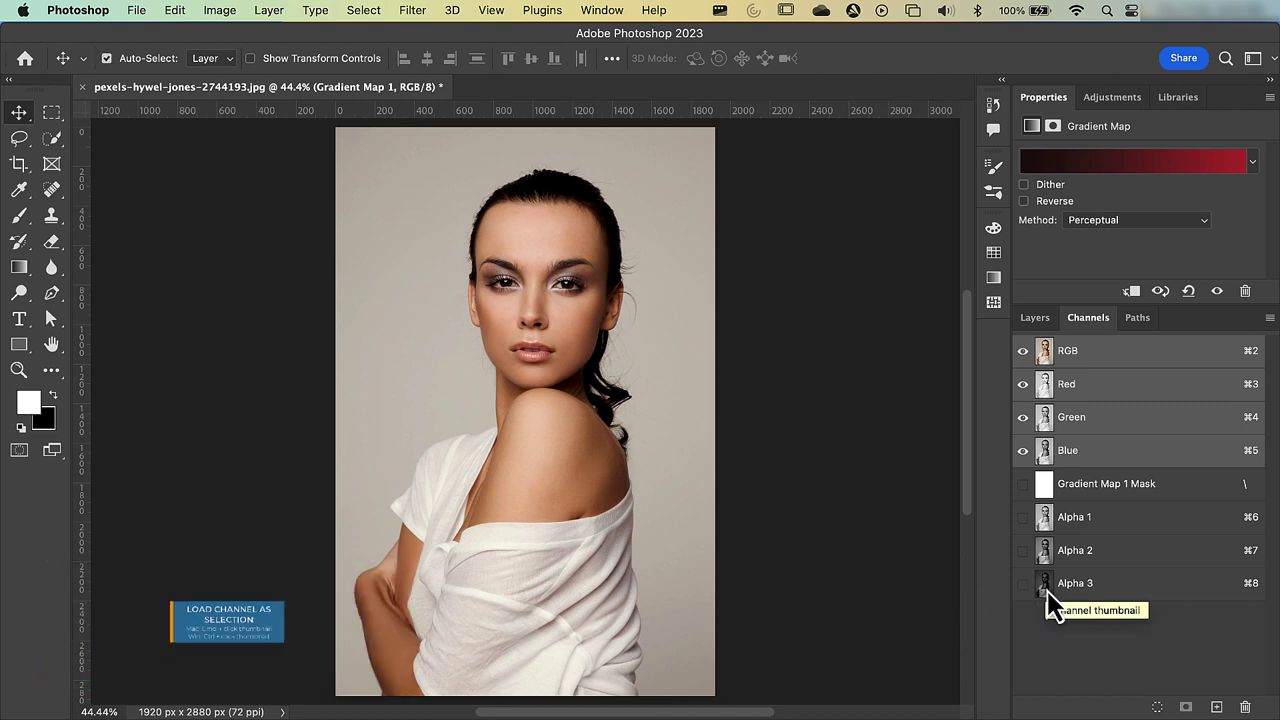
super+click(1046, 588)
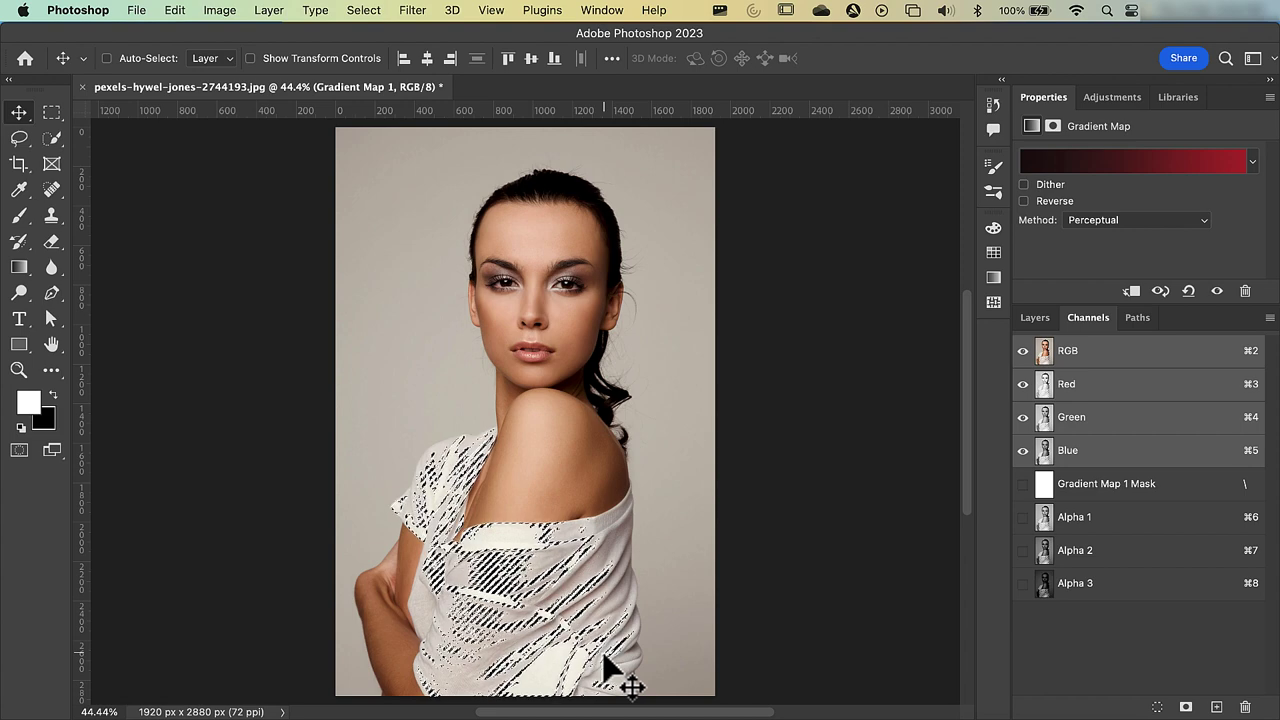
click(1034, 318)
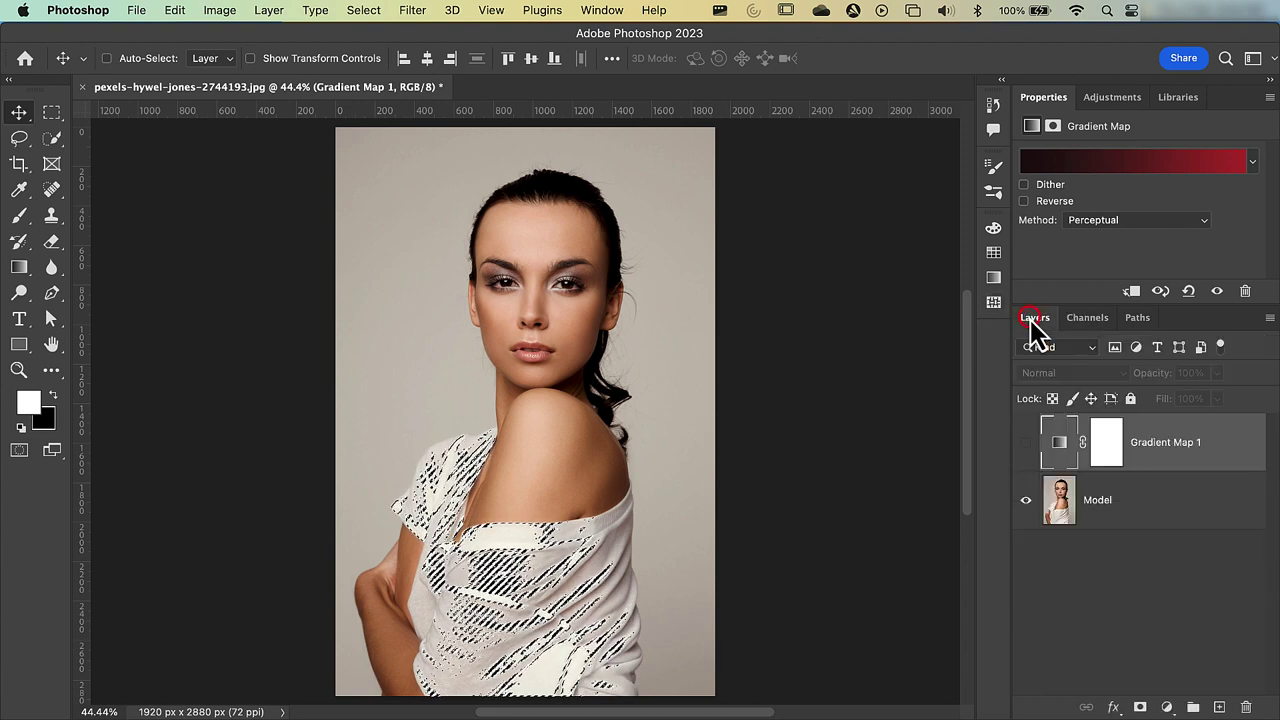
Make Gradient Map 1 visible again and add an empty Layer 1 above it
click(1026, 443)
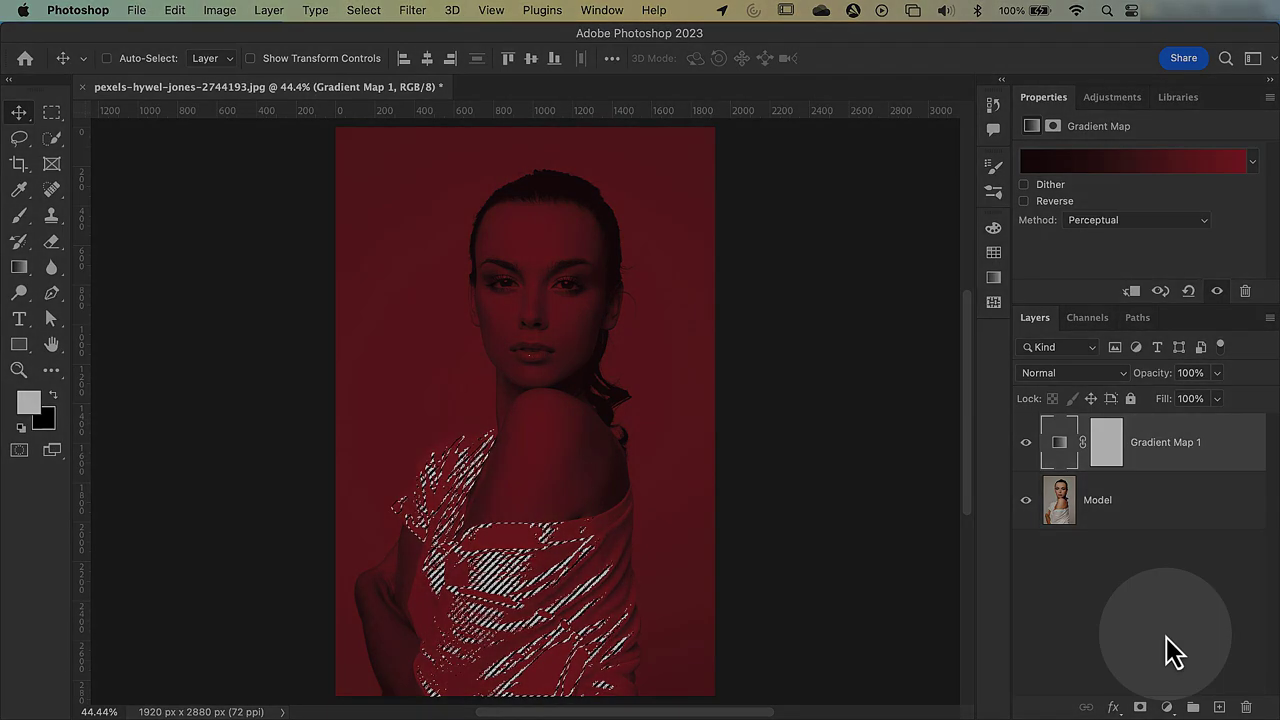
click(1219, 707)
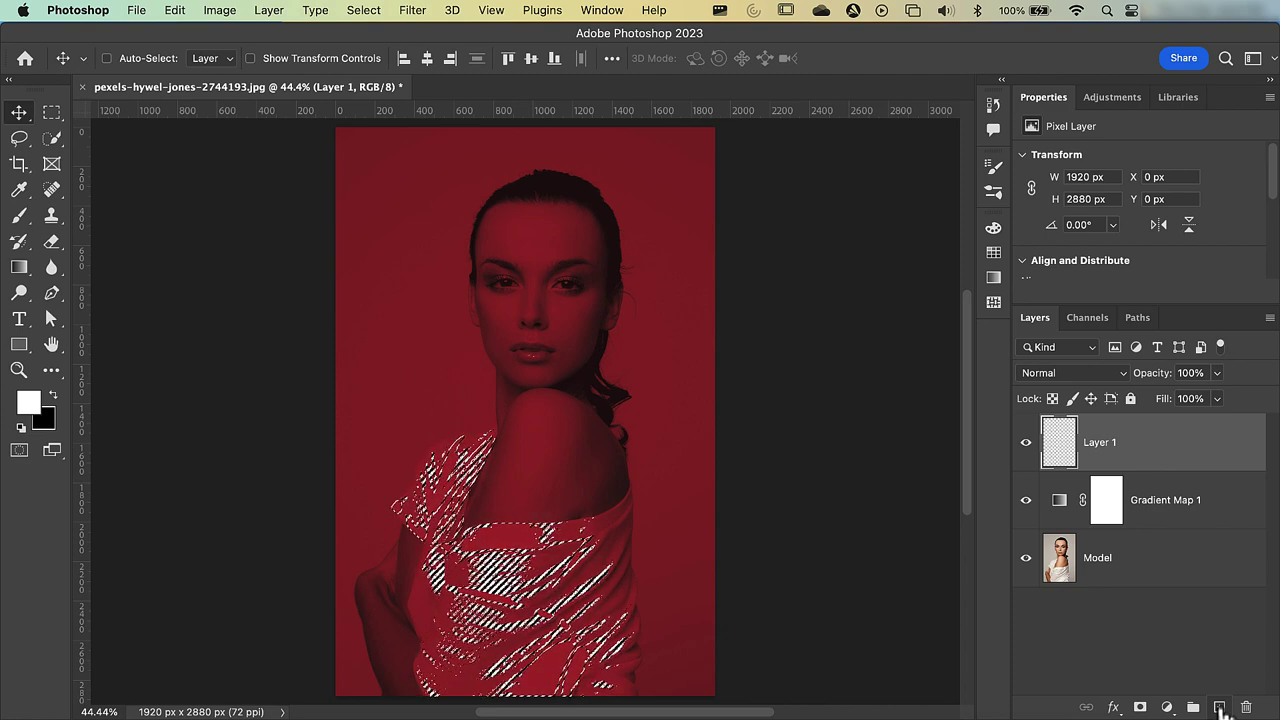
Set up the Brush tool with 5% flow and a 300 px size
click(18, 217)
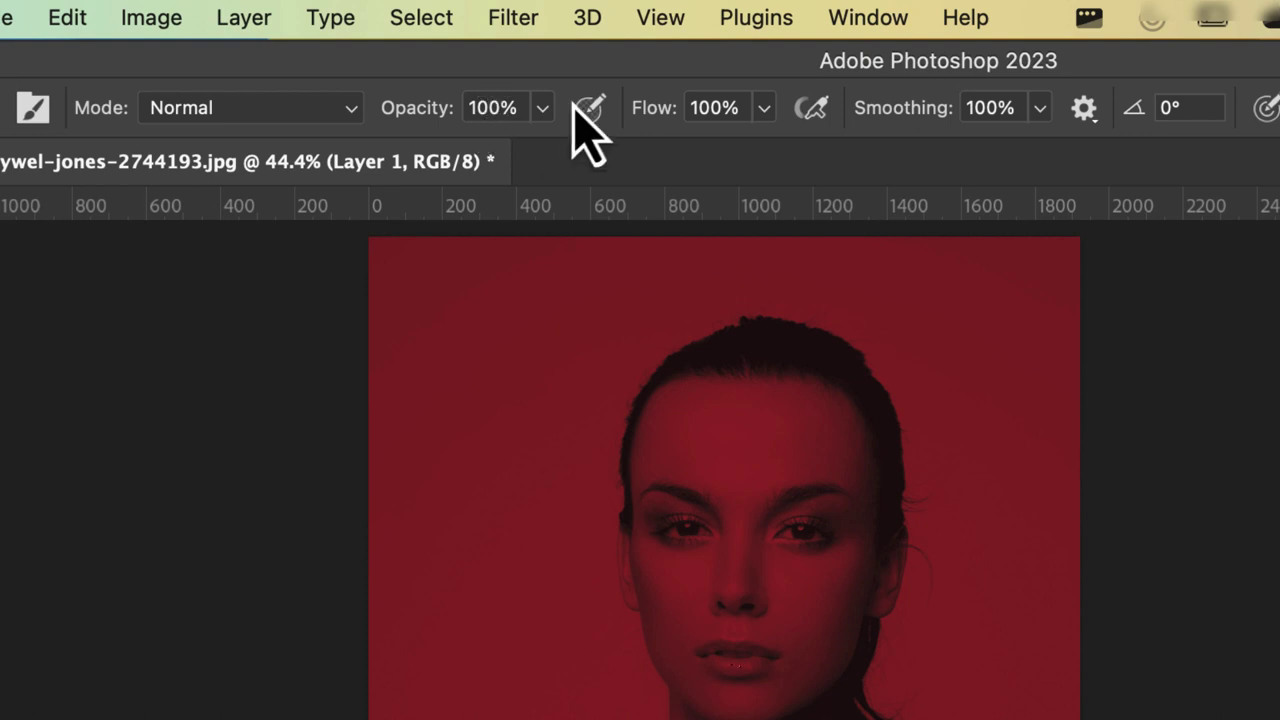
drag(740, 108, 688, 108)
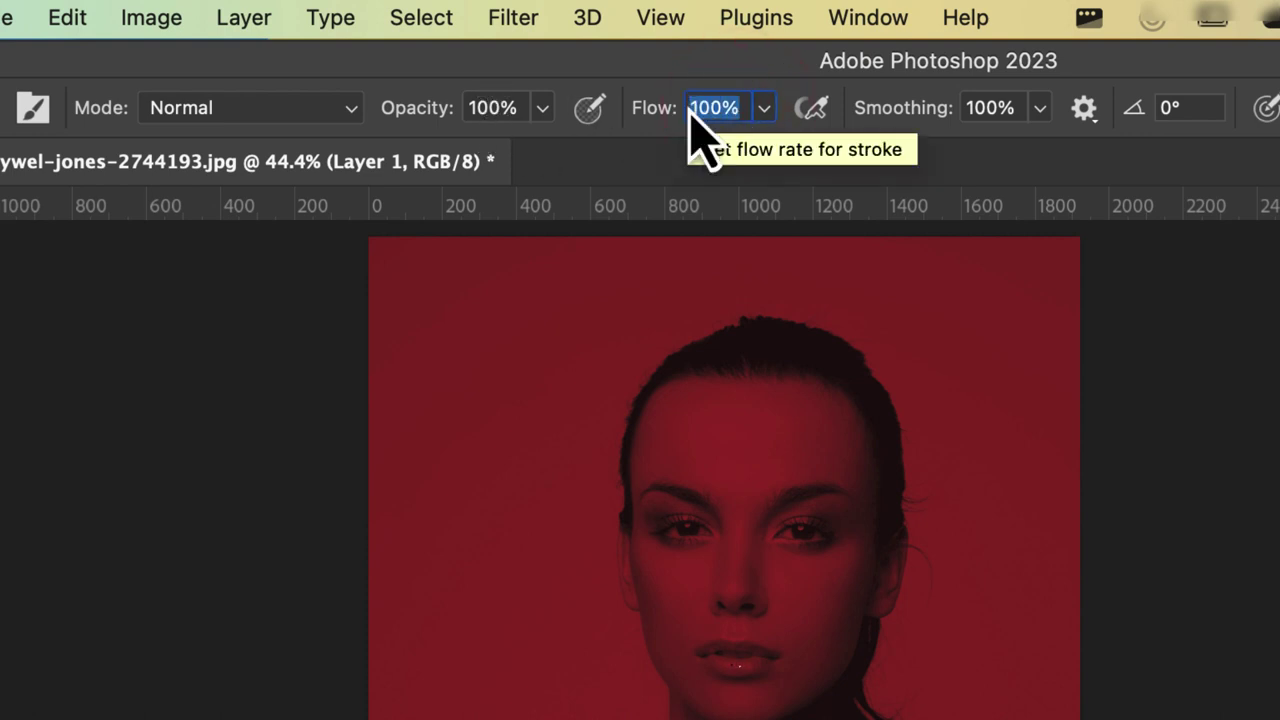
text(5)
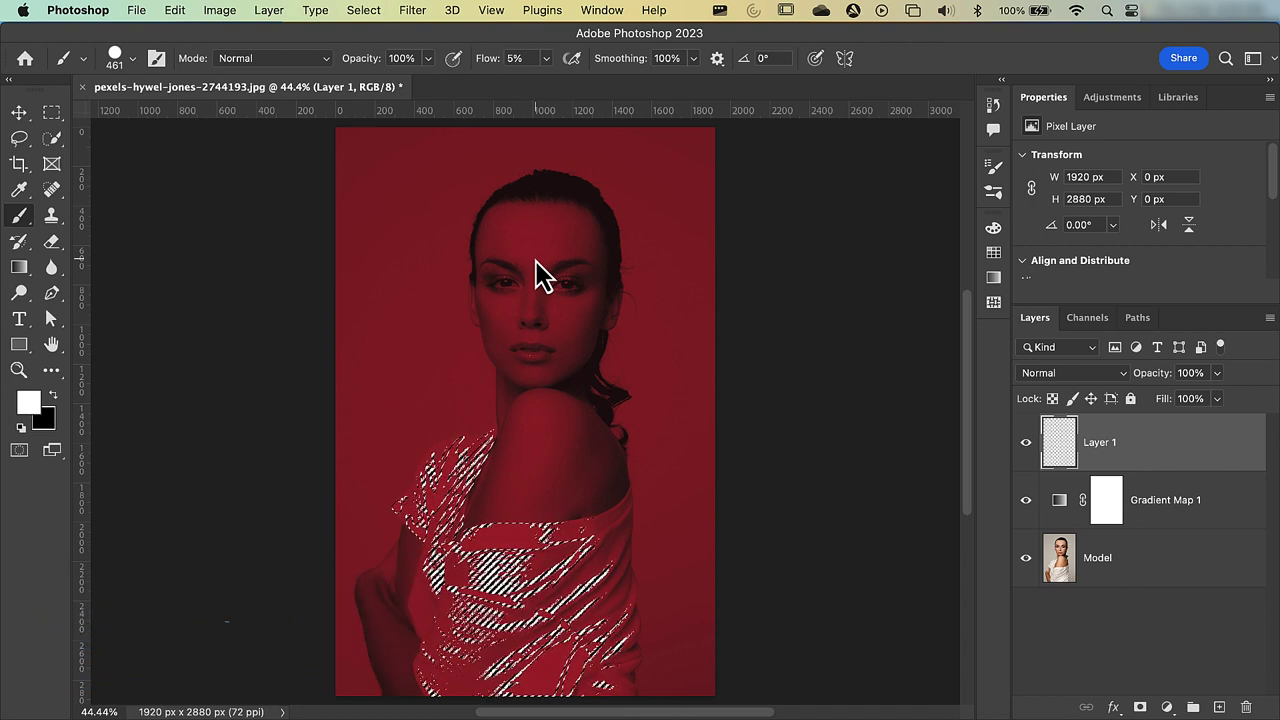
key(bracketleft)
key(bracketleft)
key(bracketleft)
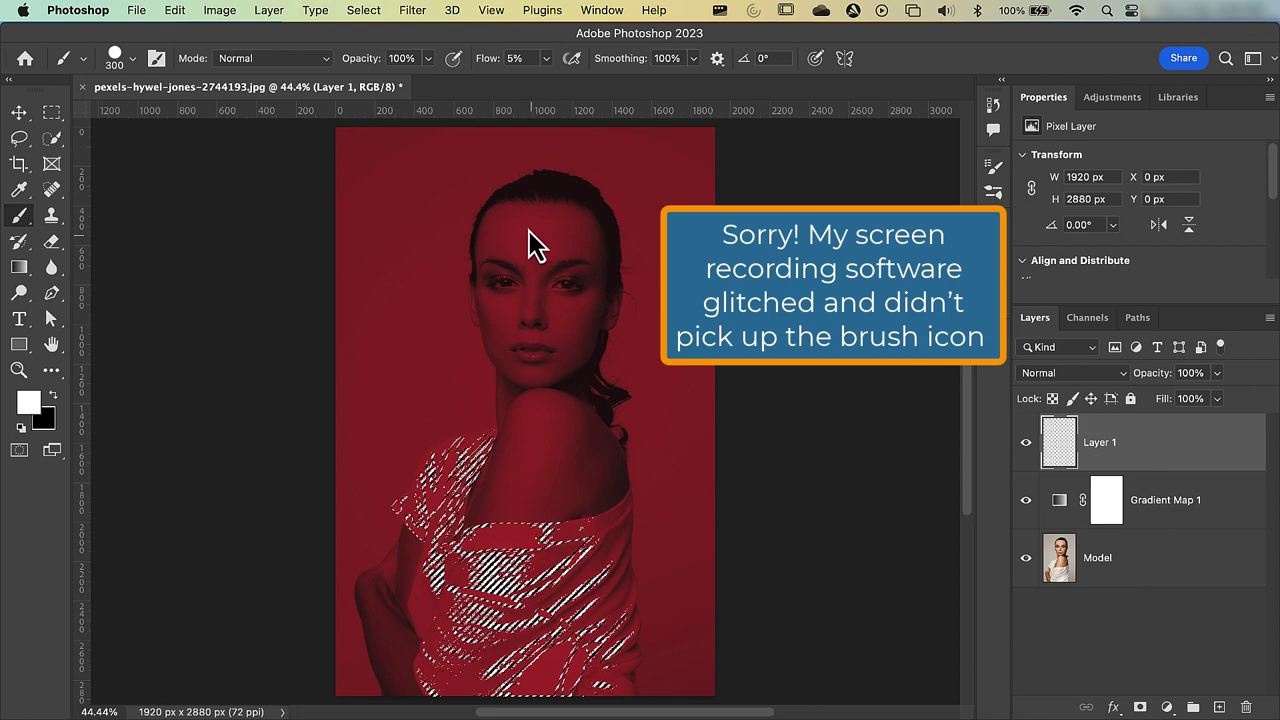
Brush faint white light on Layer 1 over the forehead, temple, cheek to chin, and shoulder
mouse_move(526, 230)
mouse_down()
mouse_move(514, 254)
mouse_move(517, 234)
mouse_move(534, 371)
mouse_move(530, 234)
mouse_move(534, 351)
mouse_move(563, 334)
mouse_move(577, 277)
mouse_move(547, 236)
mouse_move(520, 234)
mouse_move(514, 308)
mouse_move(533, 342)
mouse_up()
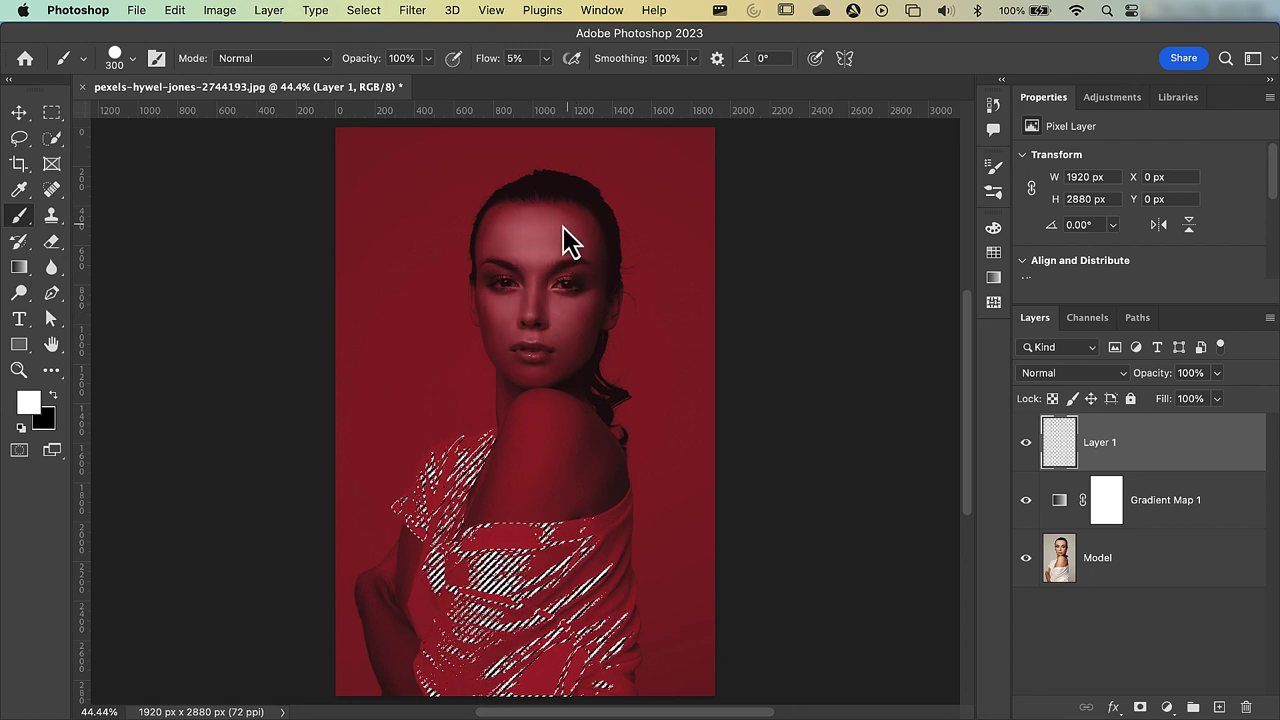
drag(522, 220, 479, 262)
mouse_move(472, 315)
mouse_down()
mouse_move(489, 349)
mouse_move(523, 366)
mouse_move(569, 282)
mouse_up()
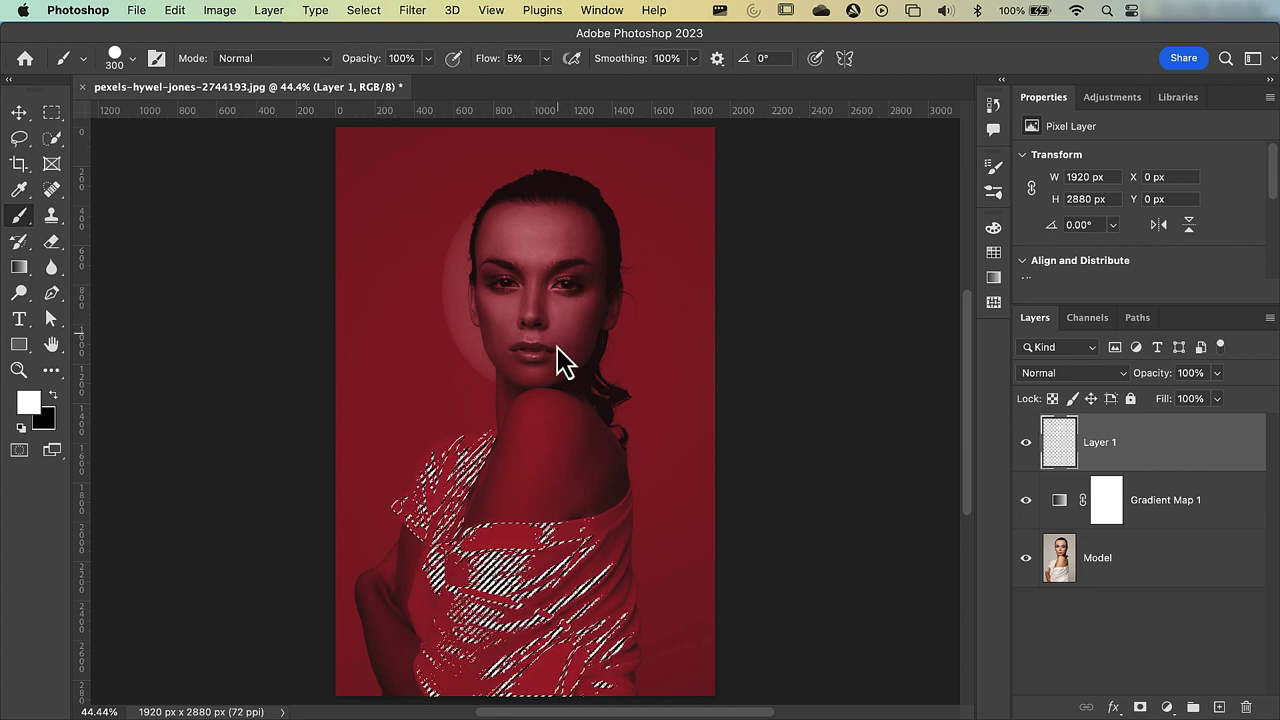
drag(546, 406, 537, 472)
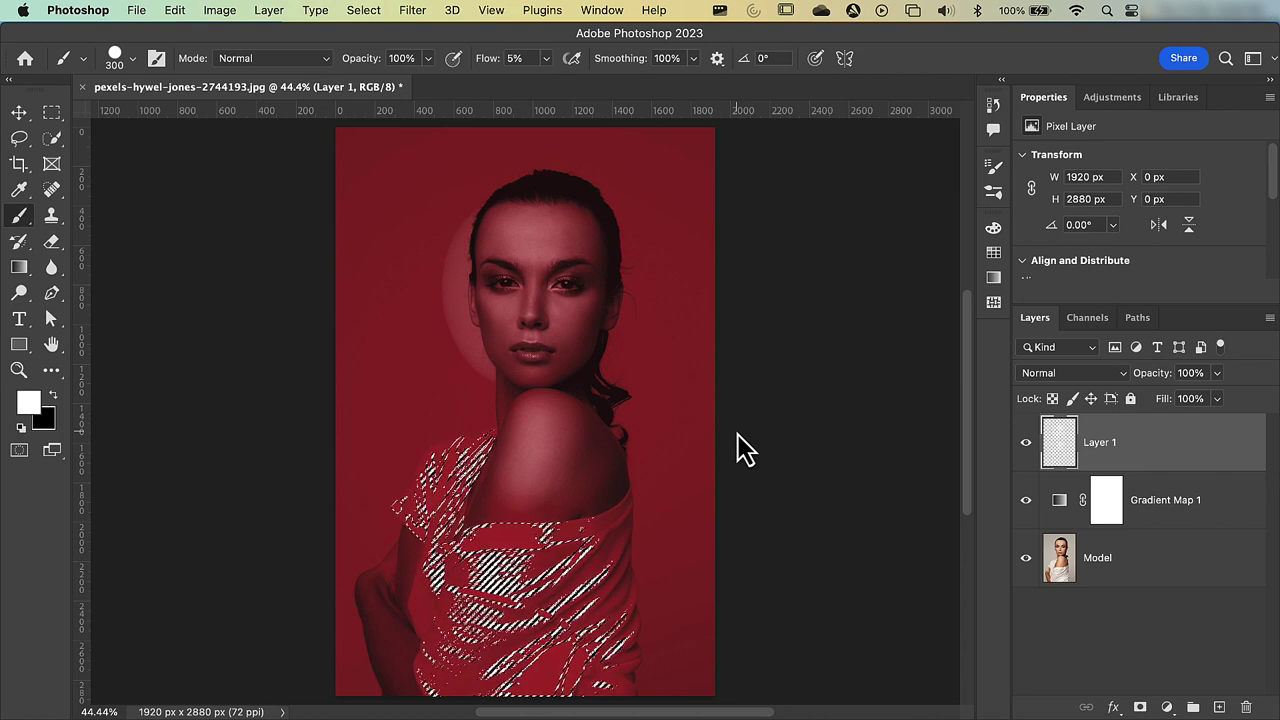
Hide and re-show Layer 1 to compare the glow, then select the Eraser tool
click(1026, 443)
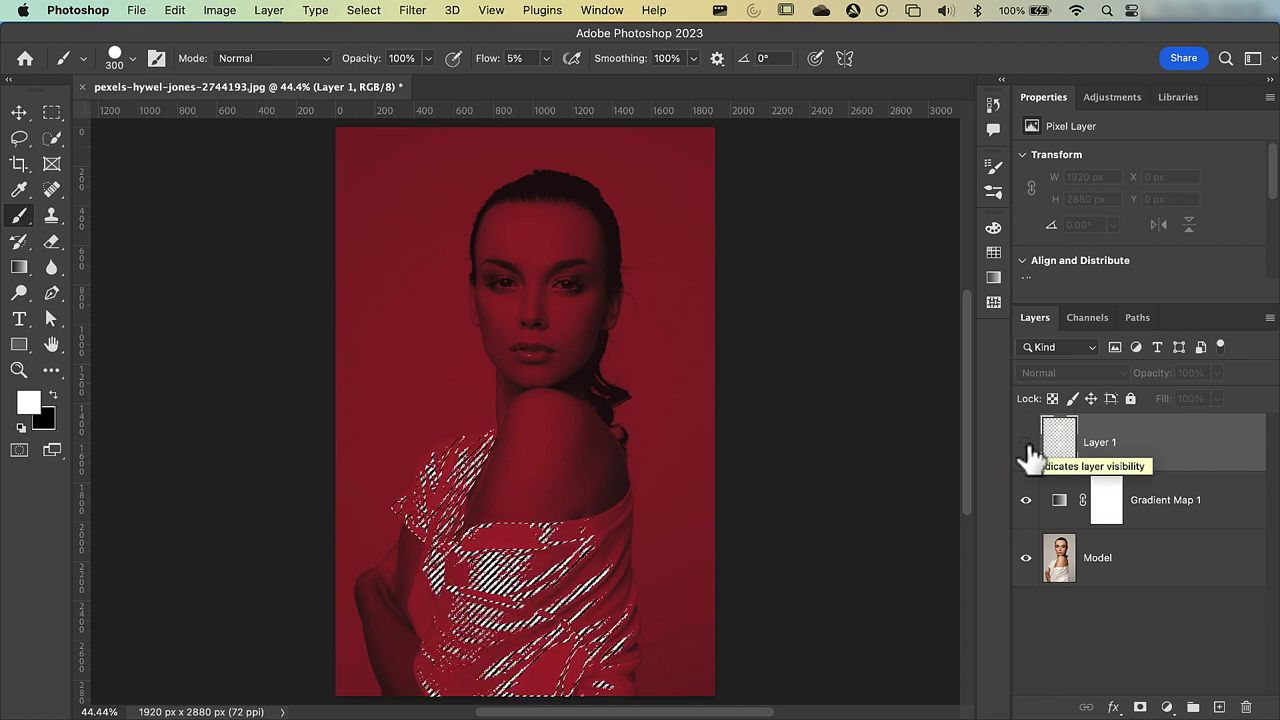
click(1027, 446)
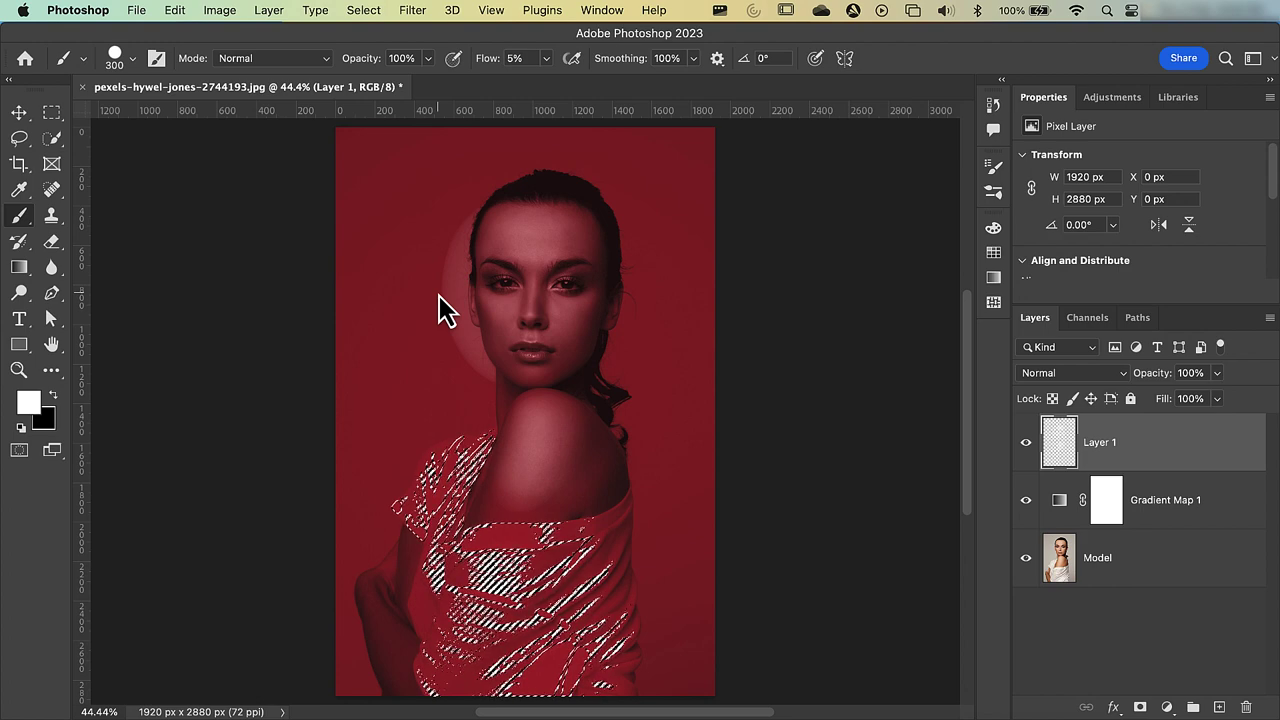
click(58, 248)
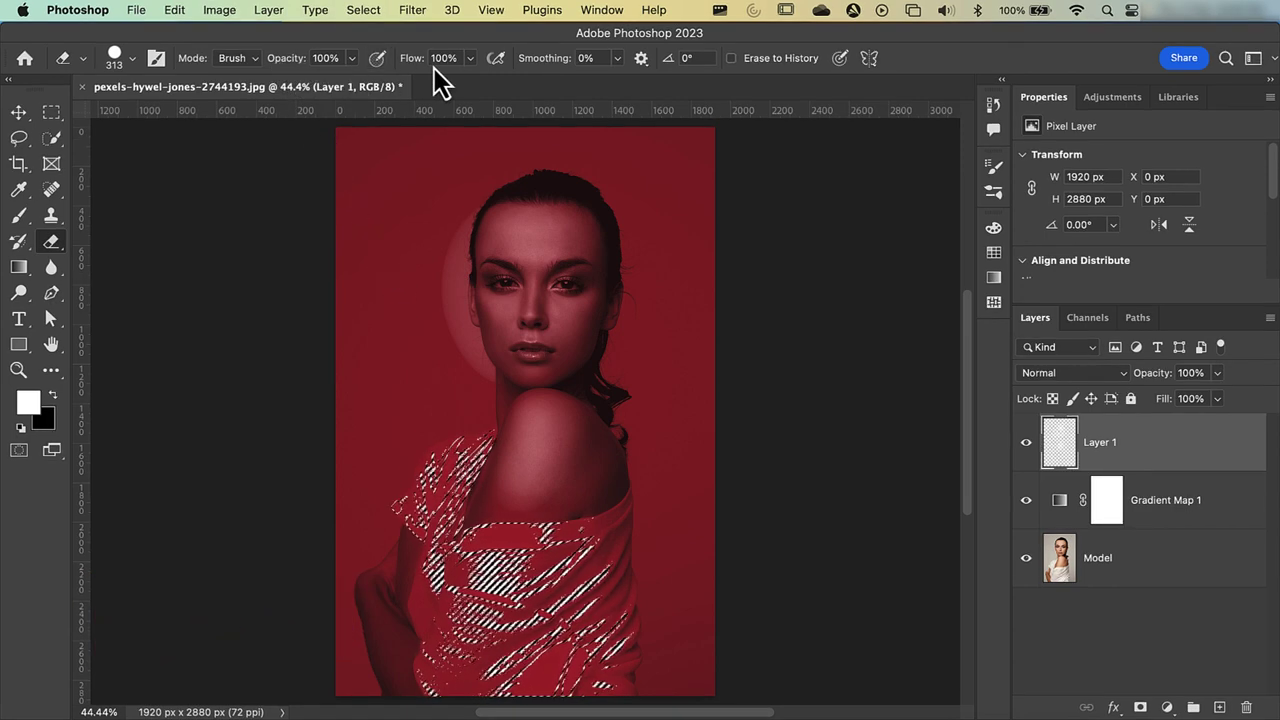
Adjust the eraser hardness, zoom in on the head top, shrink the eraser to 200 px, then fit the image
click(134, 61)
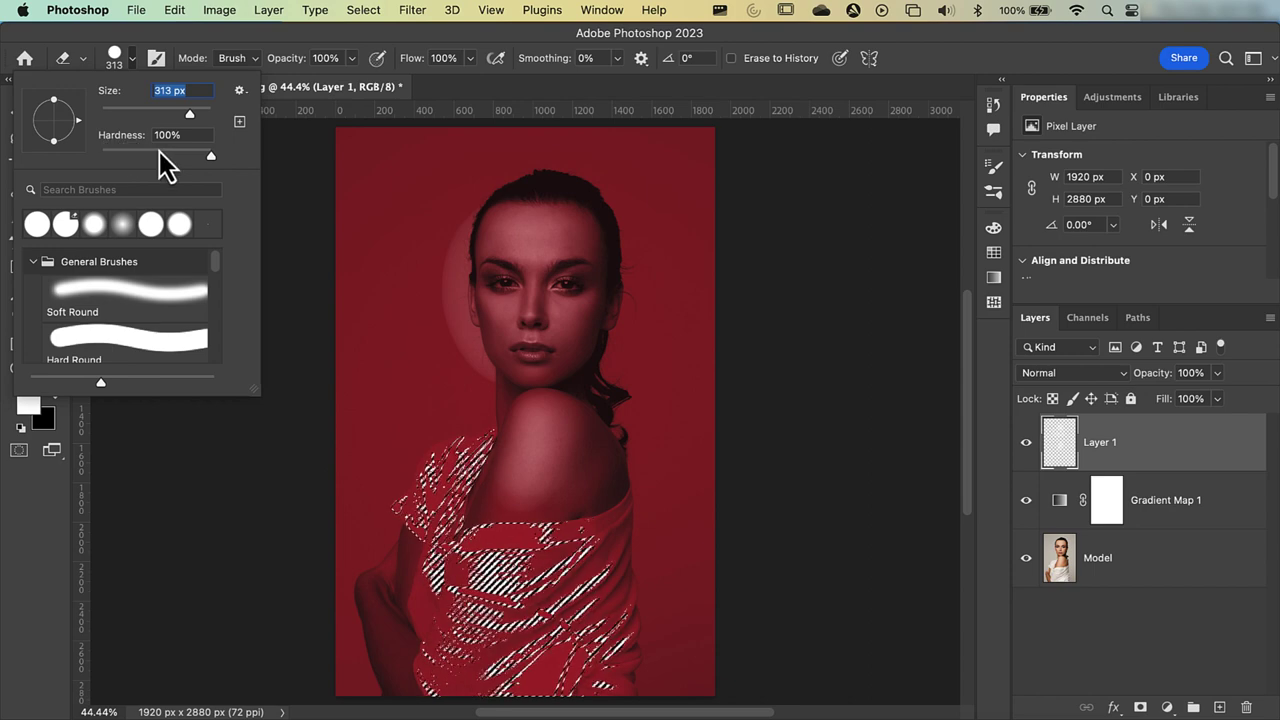
key(Tab)
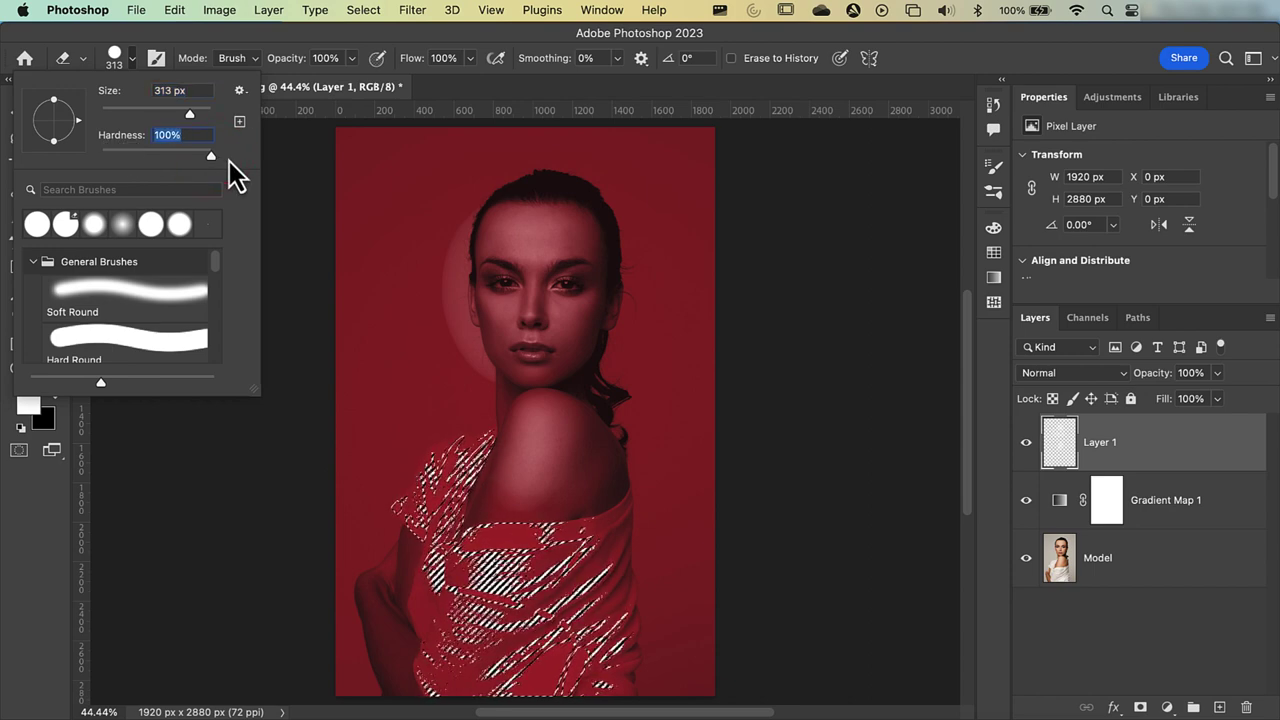
click(431, 242)
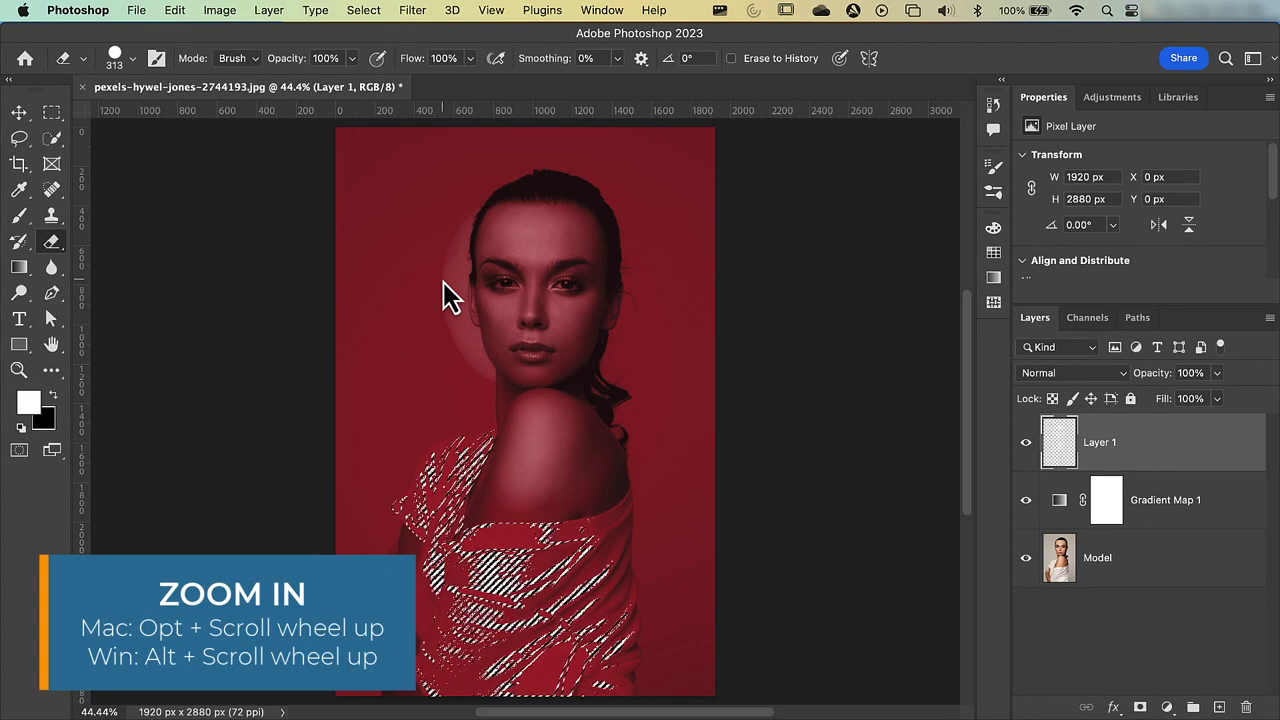
scroll(443, 282, up, 2)
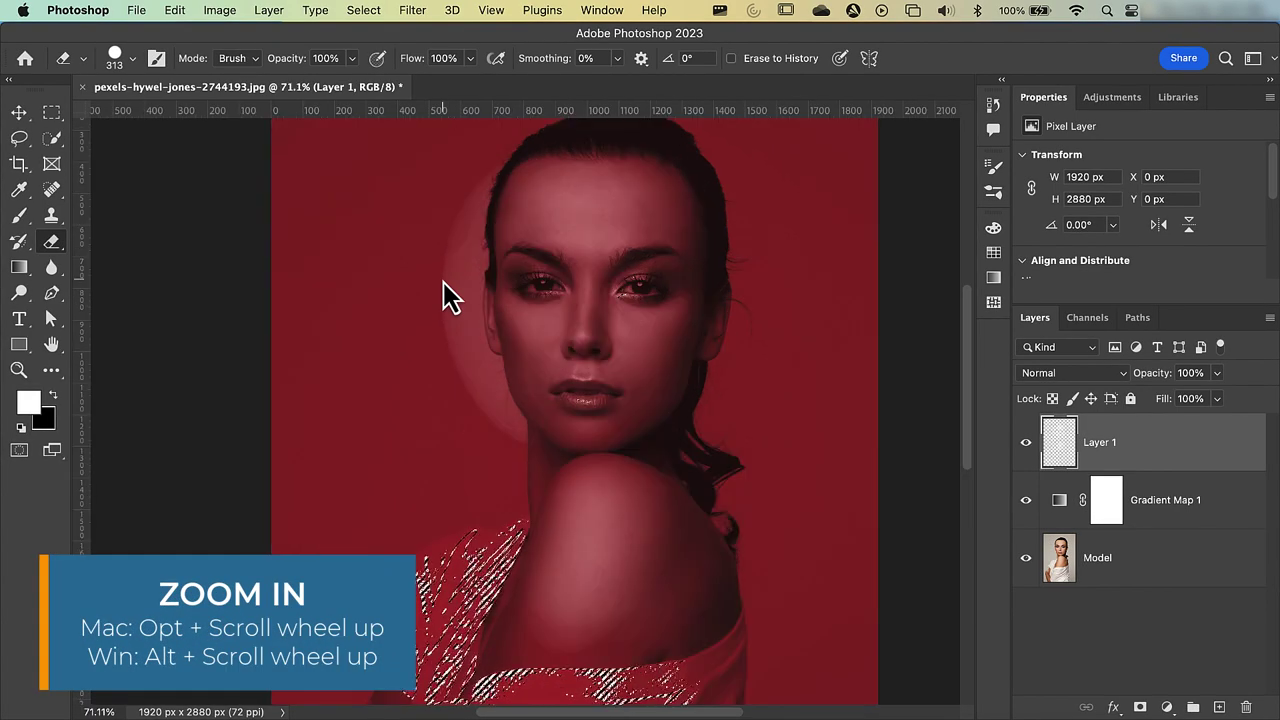
scroll(443, 282, up, 2)
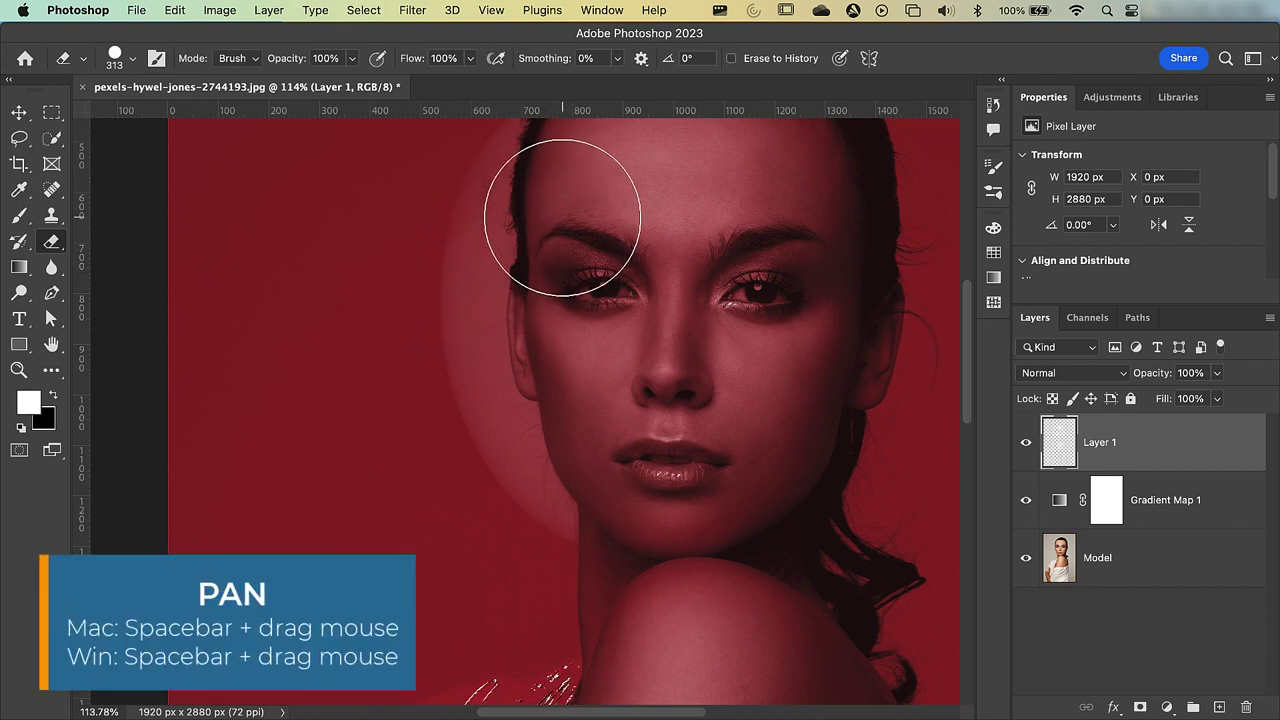
key(space)
drag(574, 251, 591, 326)
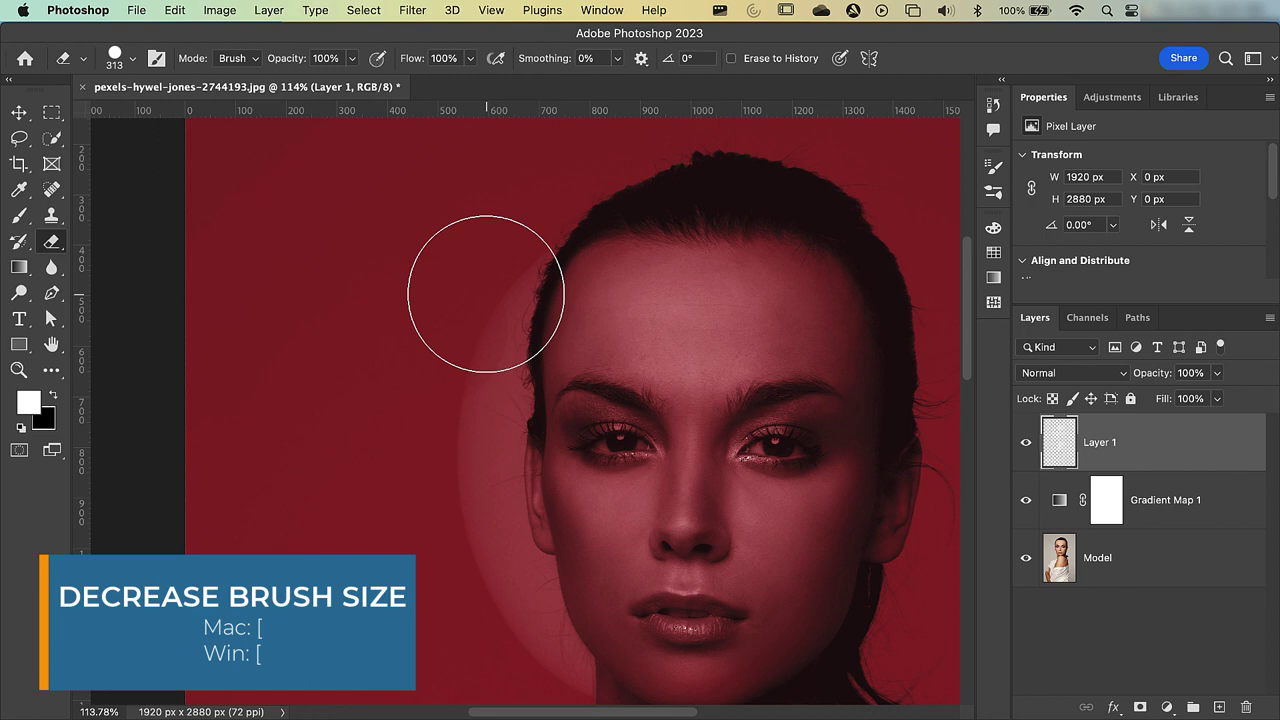
key(bracketleft)
key(bracketleft)
key(bracketleft)
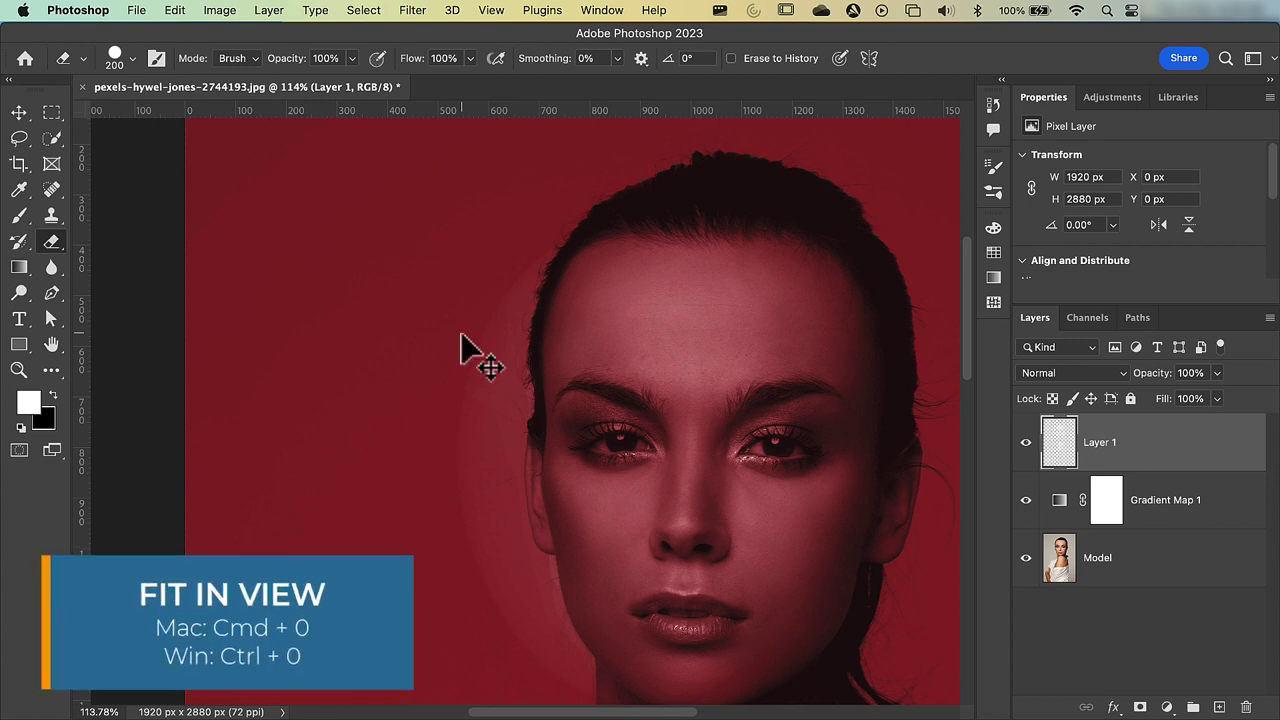
key(super+0)
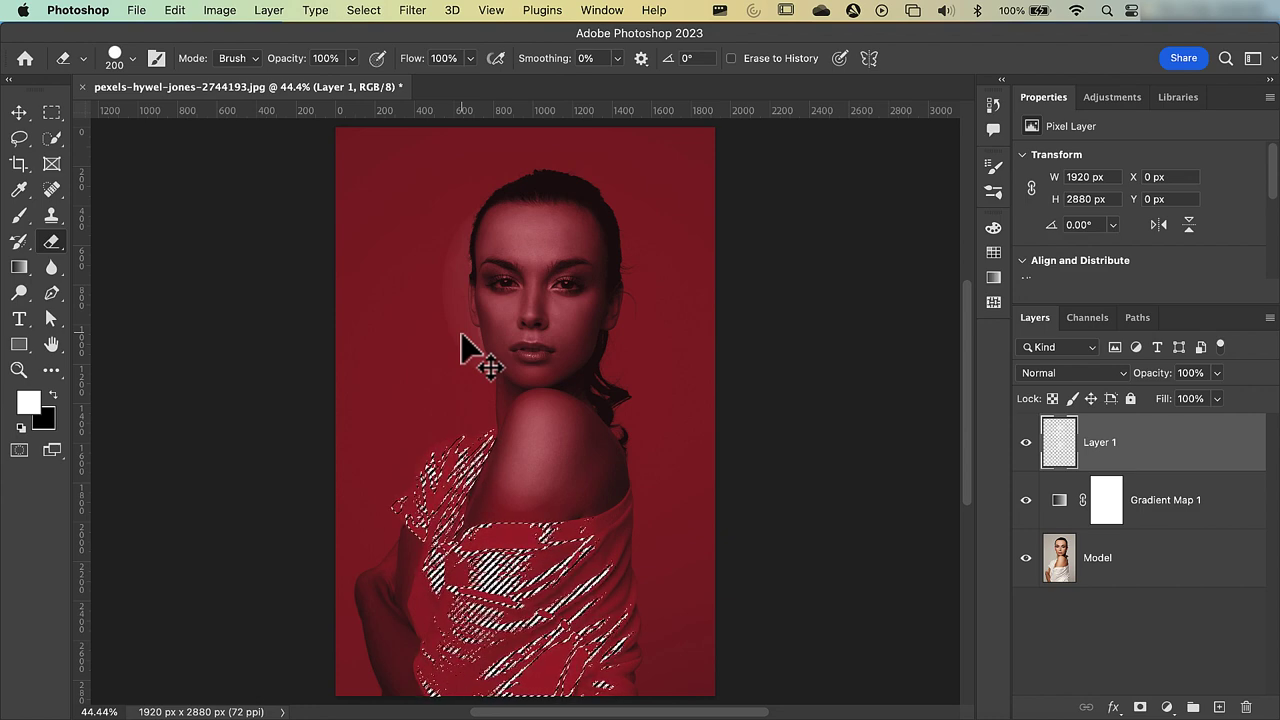
On the Model layer, run Select > Subject, replacing the shirt-highlight selection
click(1068, 585)
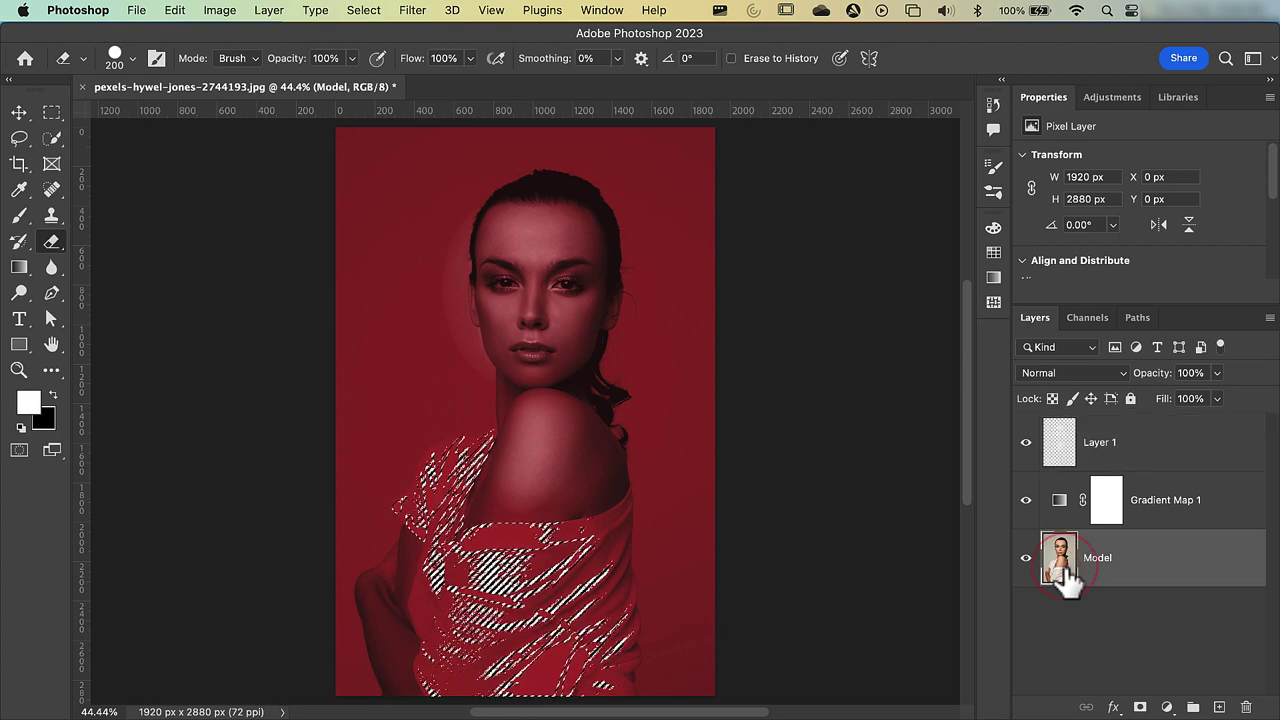
click(370, 11)
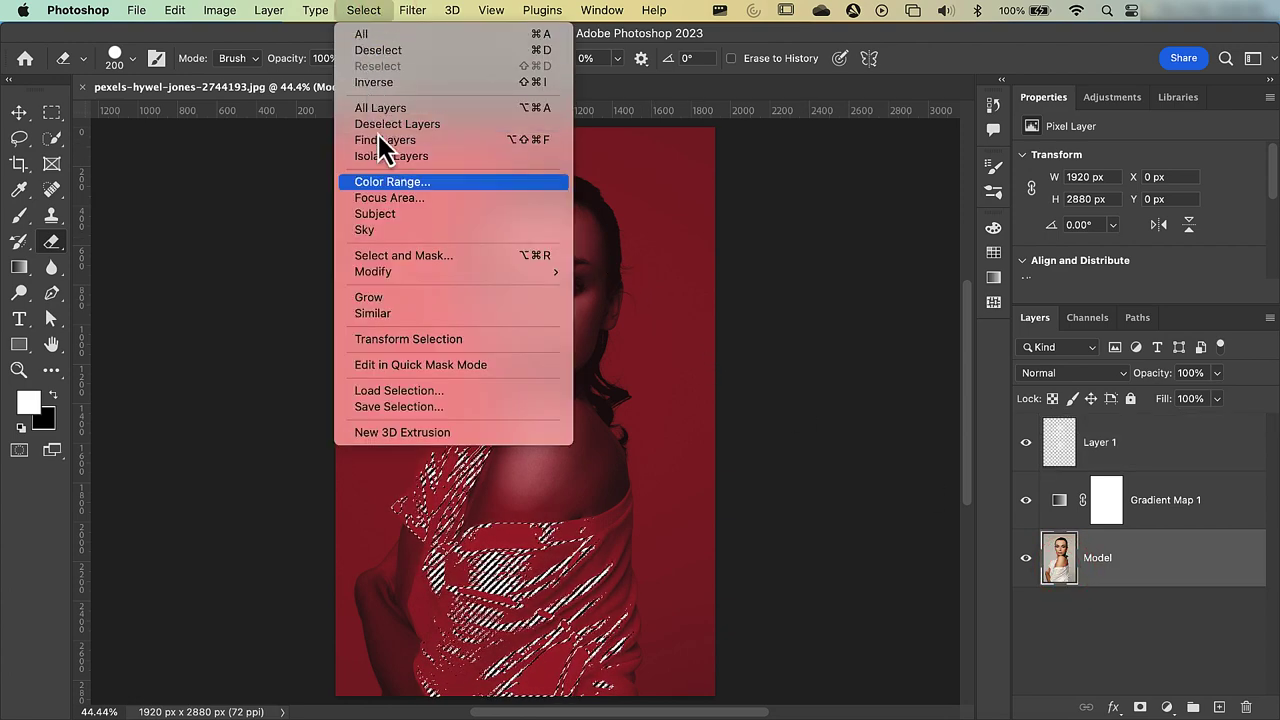
click(395, 219)
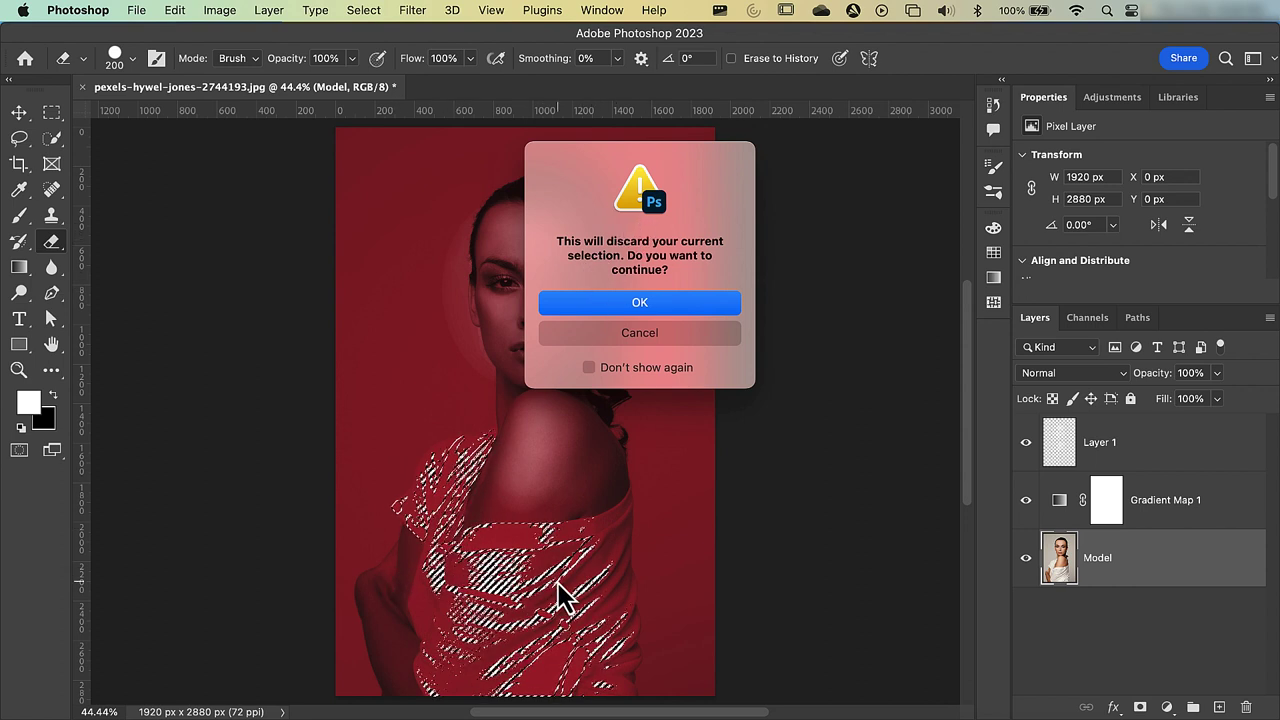
click(642, 309)
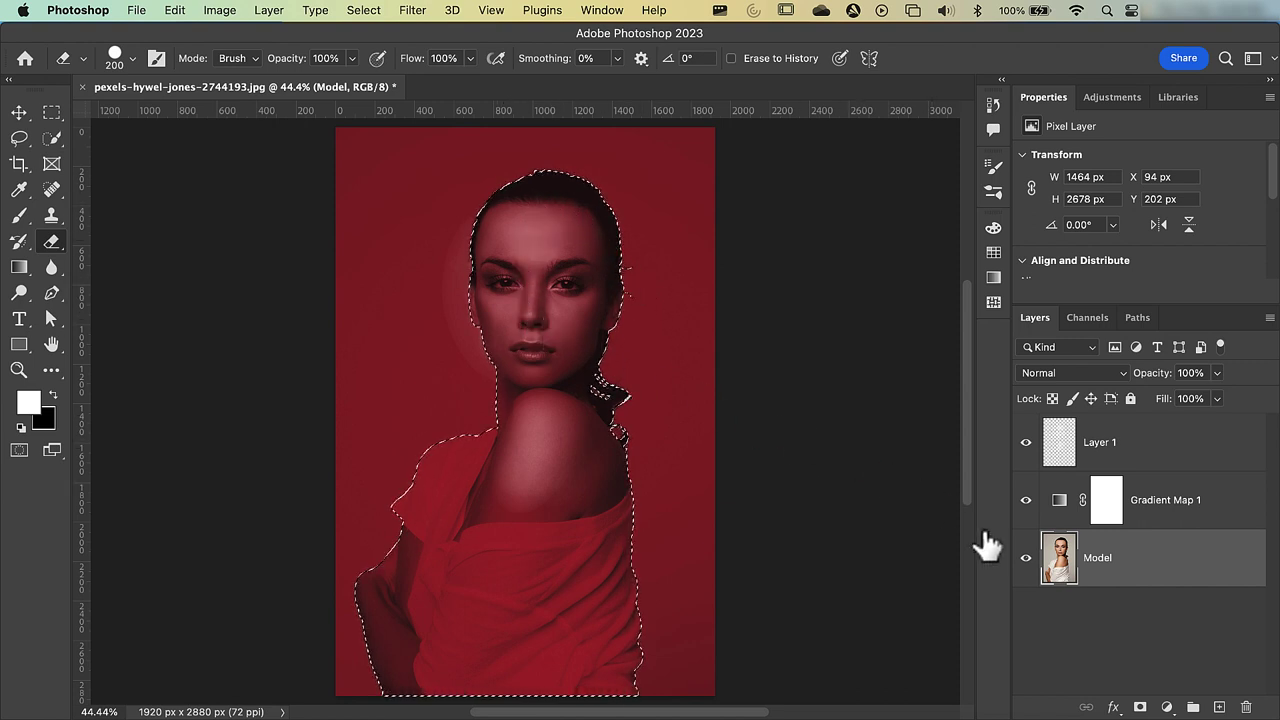
Move the model's silhouette mask from Model onto Layer 1, then temporarily disable it
click(1140, 707)
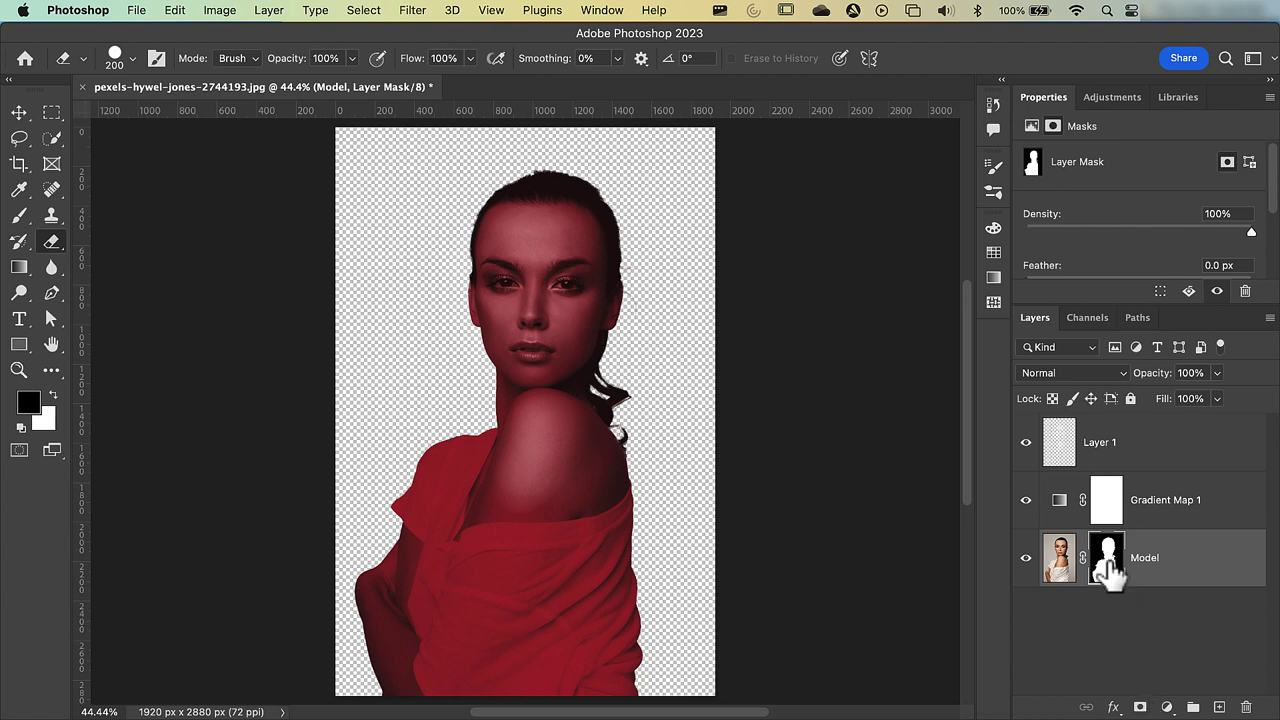
drag(1108, 568, 1100, 443)
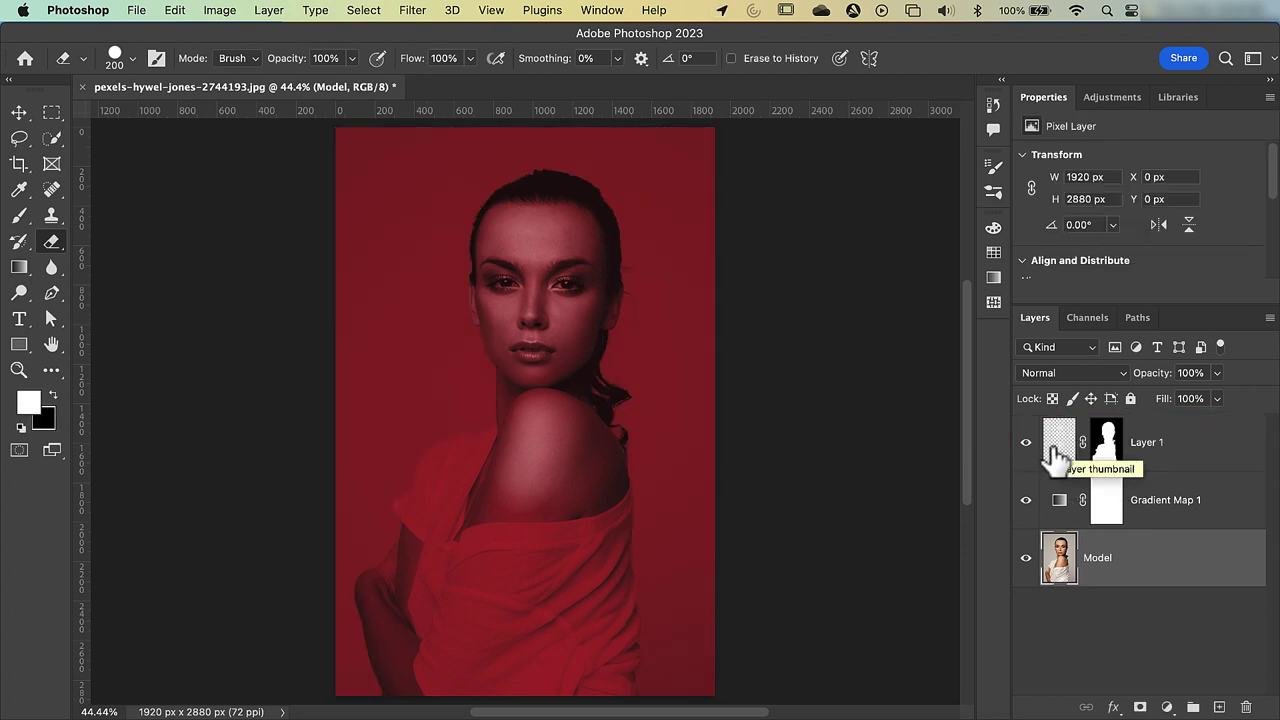
shift+click(1110, 455)
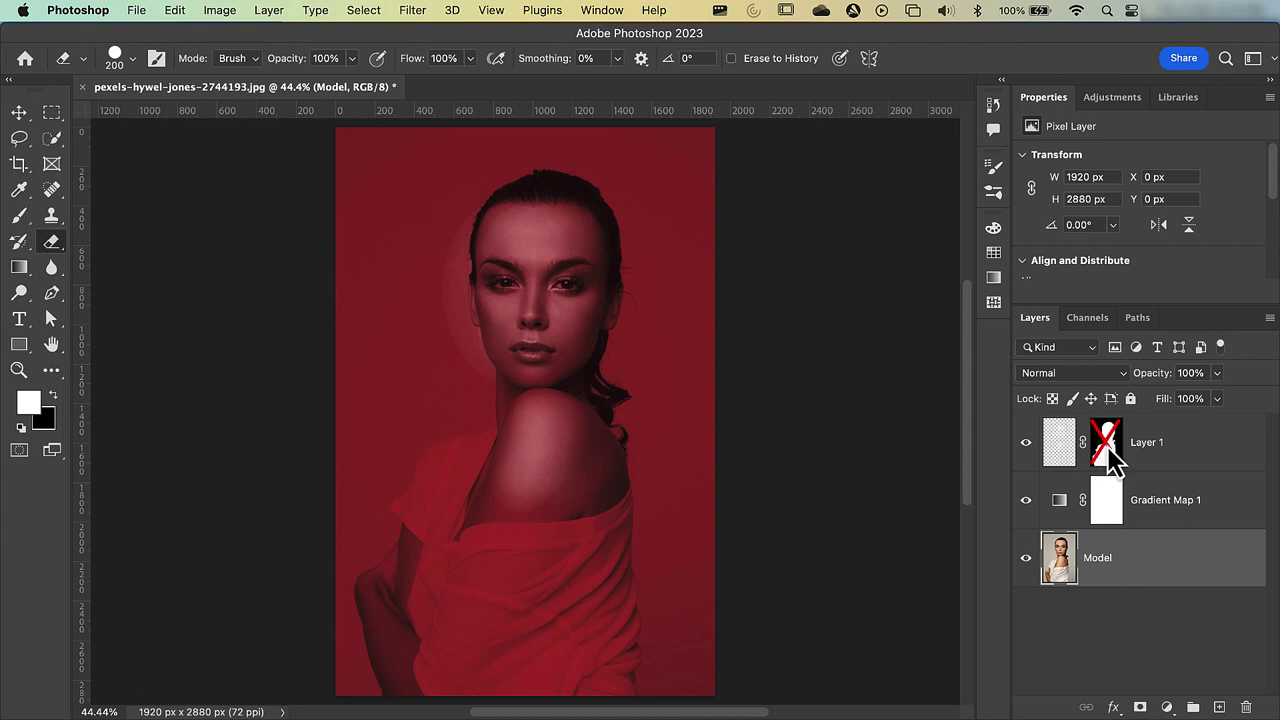
Re-enable Layer 1's silhouette mask and toggle Layer 1 off and on to compare
shift+click(1106, 448)
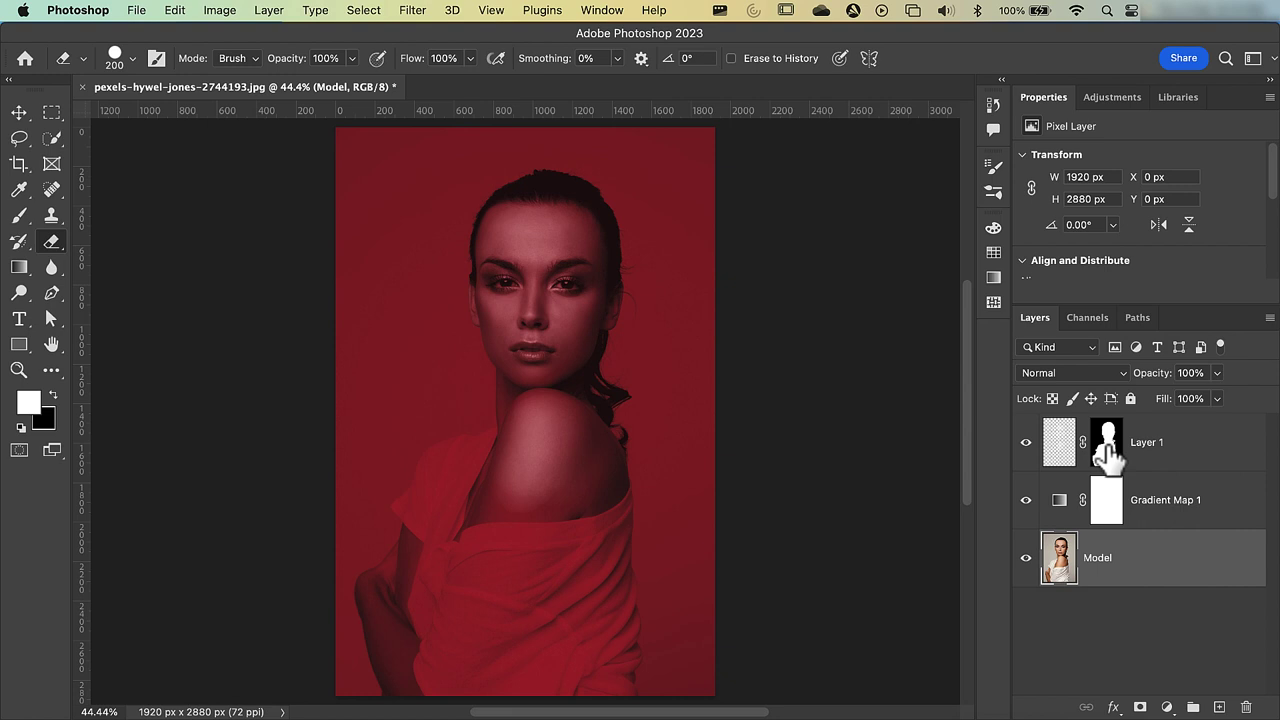
click(1026, 444)
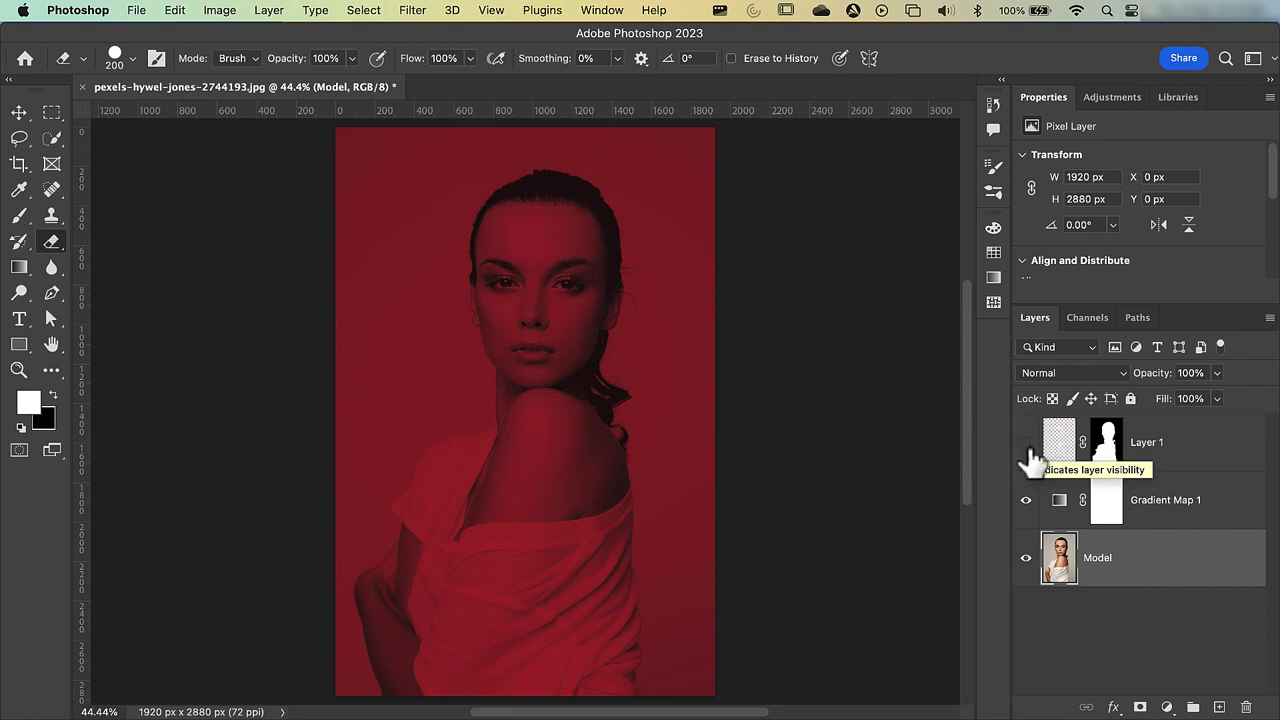
click(1026, 444)
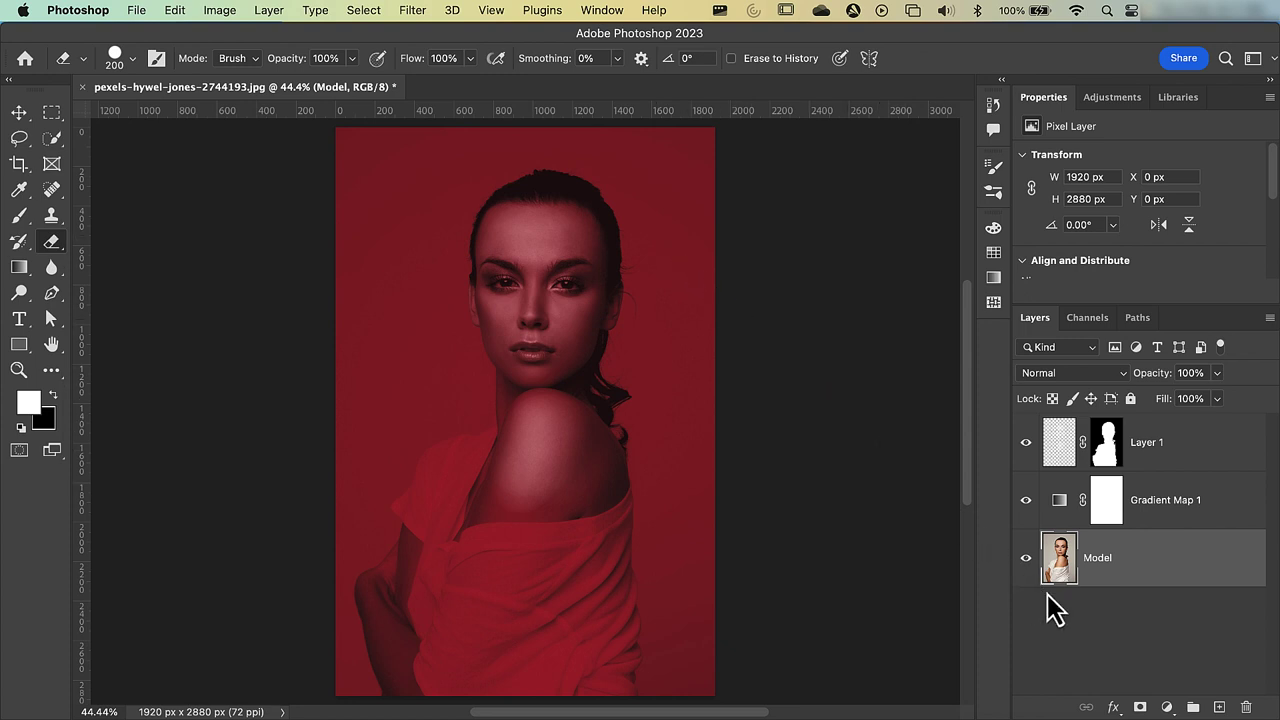
Add a Gradient Fill layer using the Basics Foreground to Transparent preset
click(1167, 706)
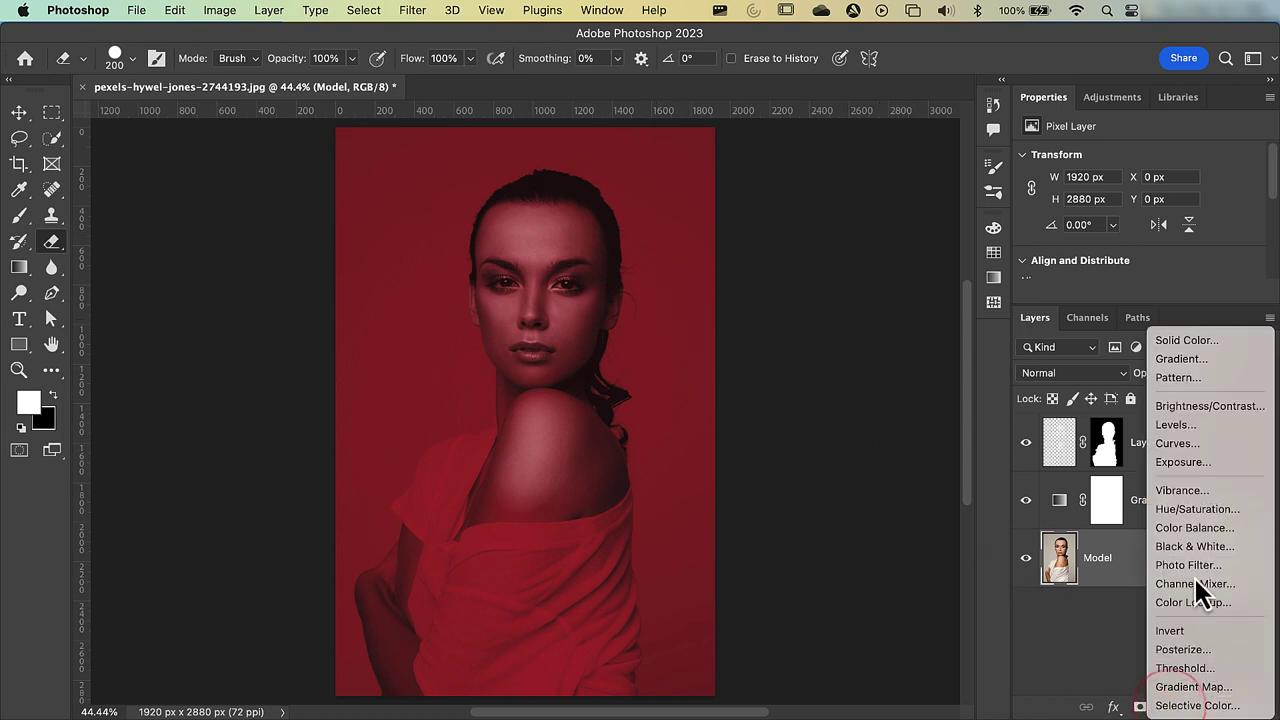
click(1167, 363)
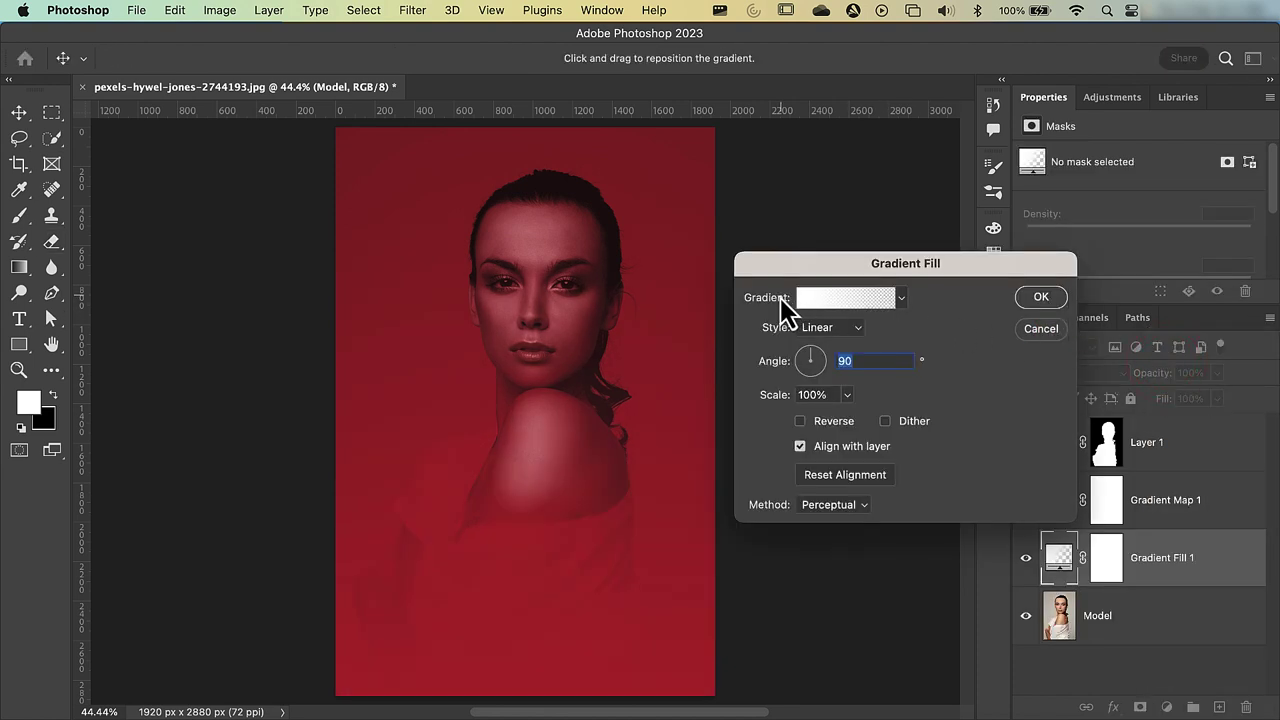
click(842, 300)
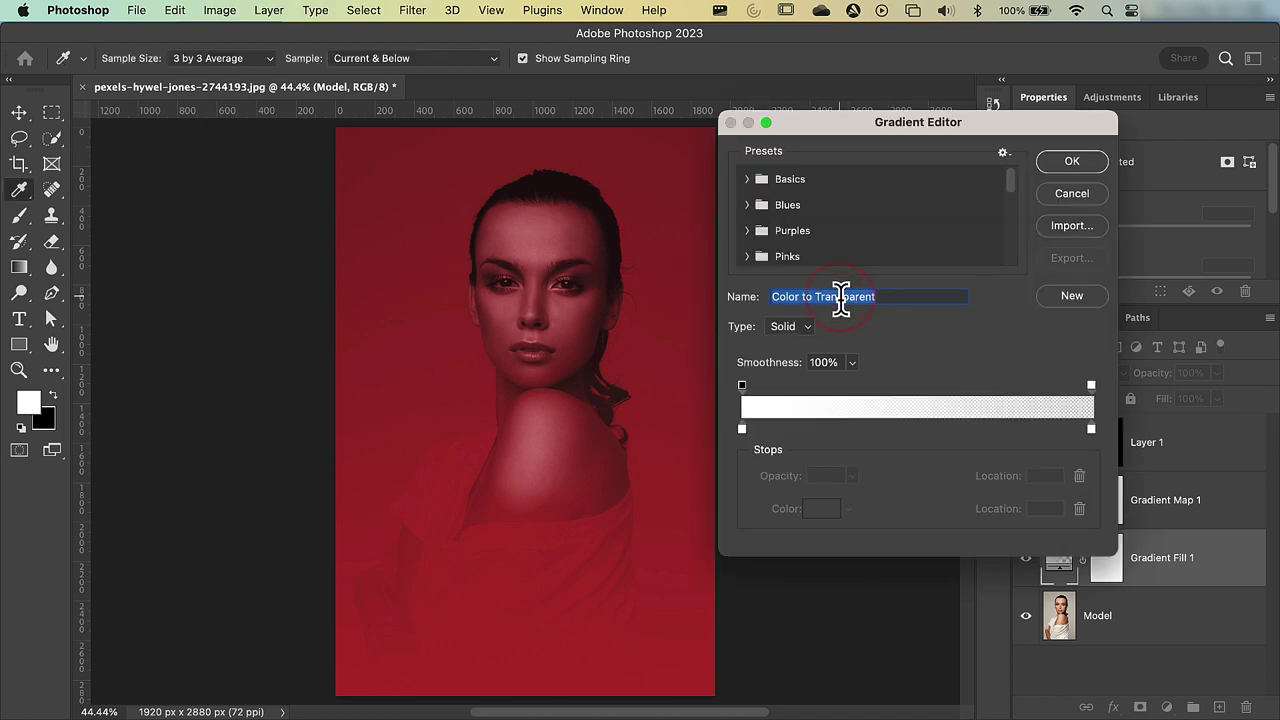
click(746, 180)
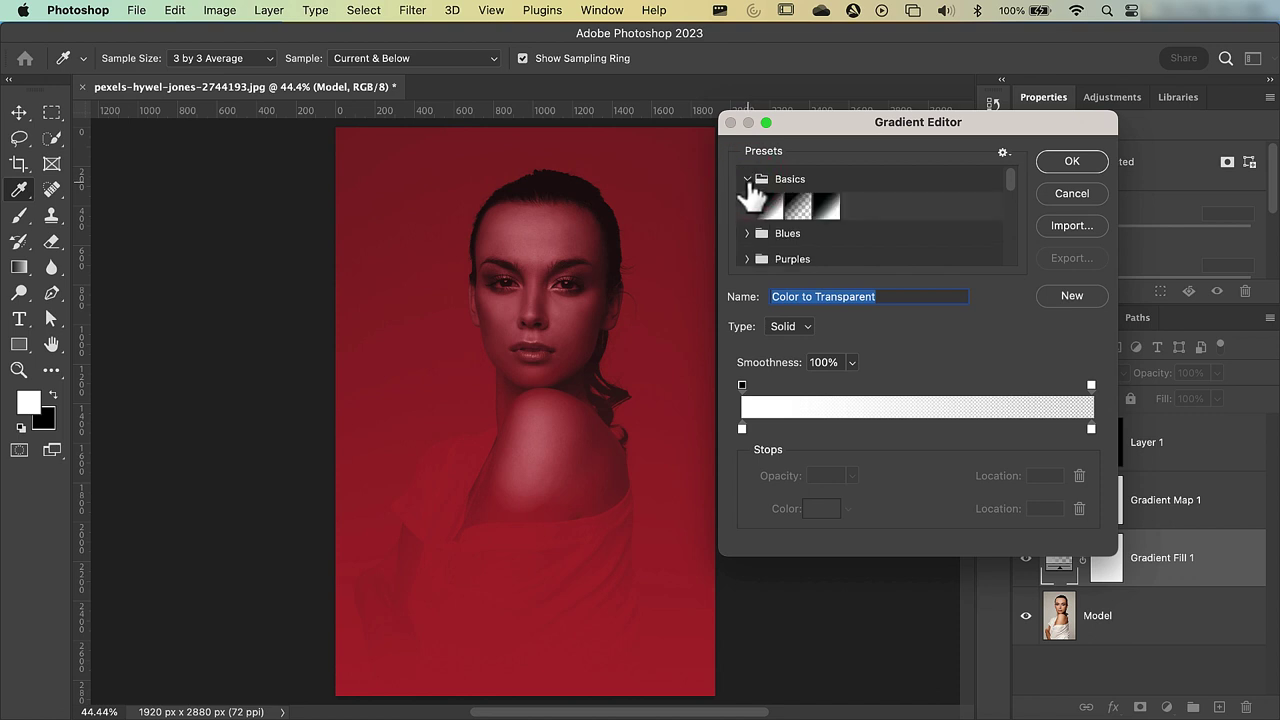
click(800, 207)
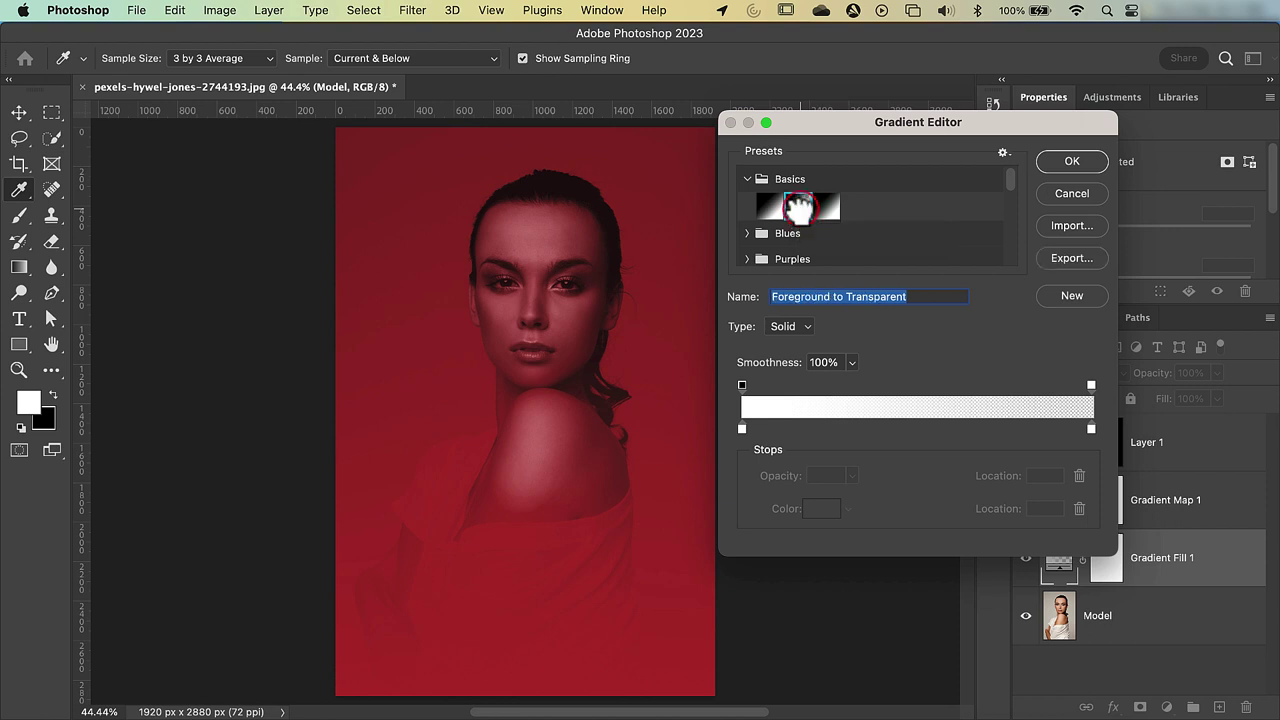
Make both gradient stops white (ffffff), with the right end at 0% opacity and the left at 100%
double_click(742, 430)
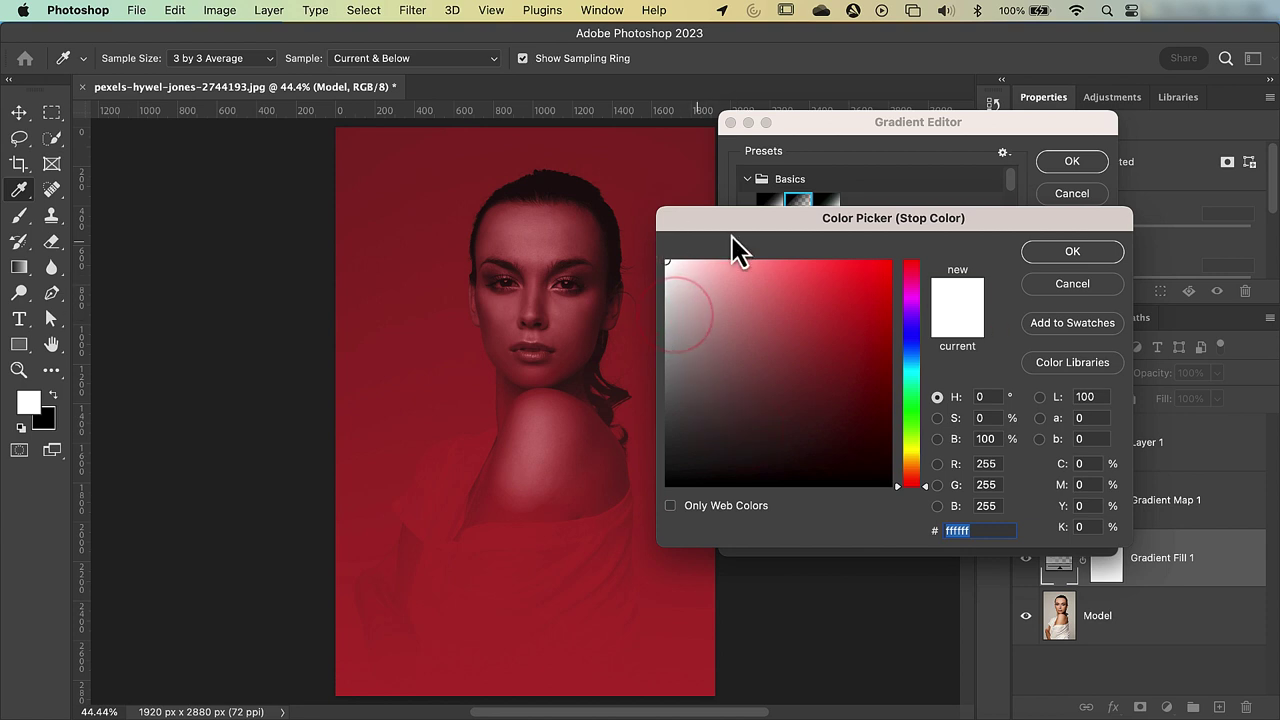
click(1044, 249)
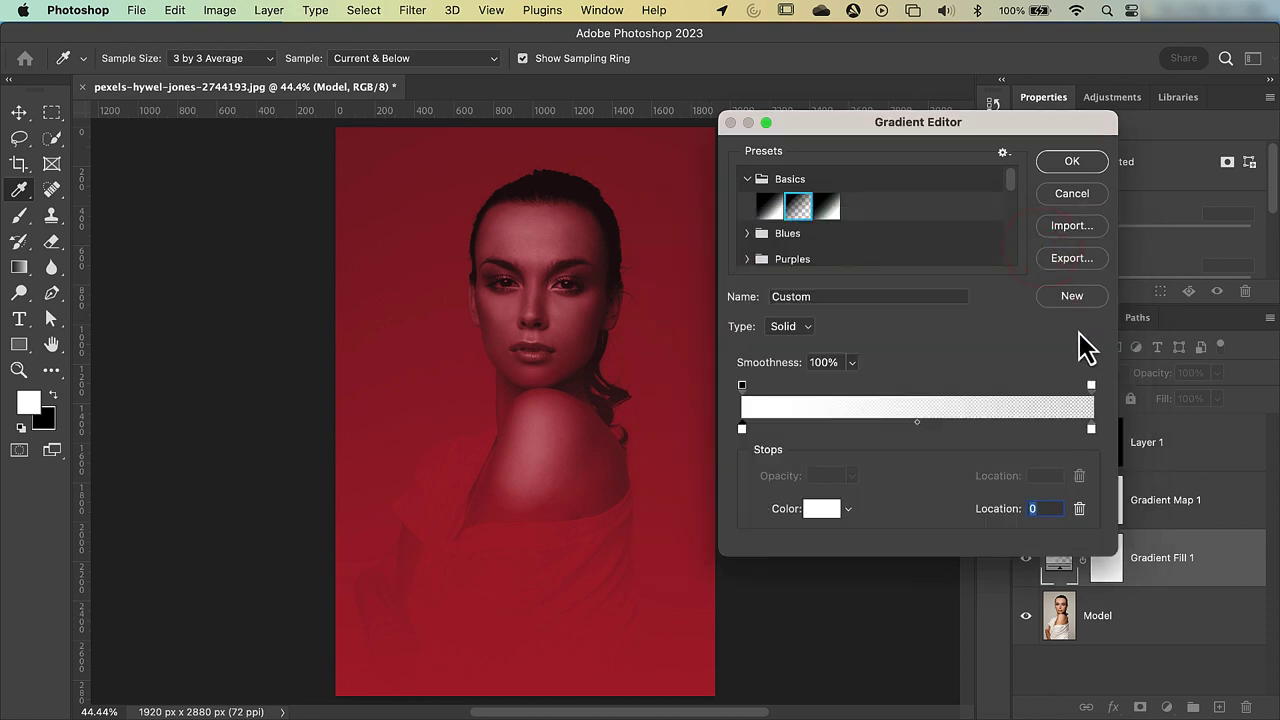
click(1093, 429)
double_click(1093, 429)
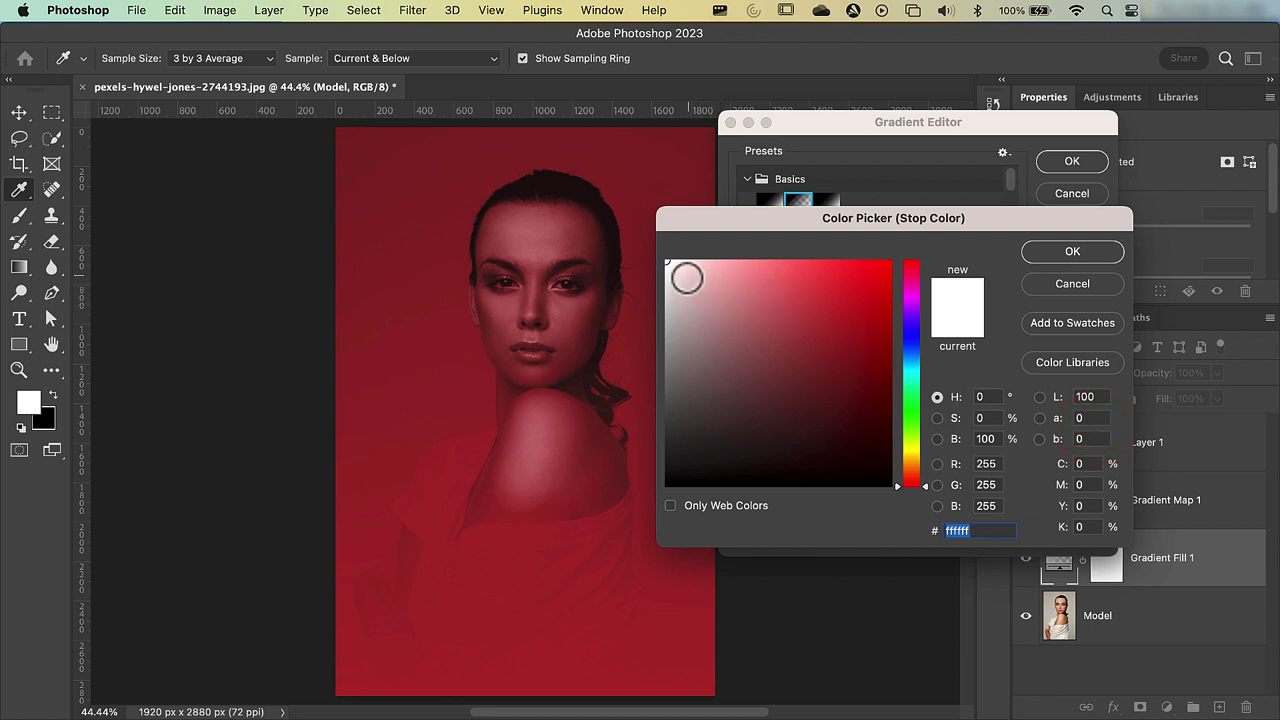
text(e73131)
drag(694, 257, 646, 252)
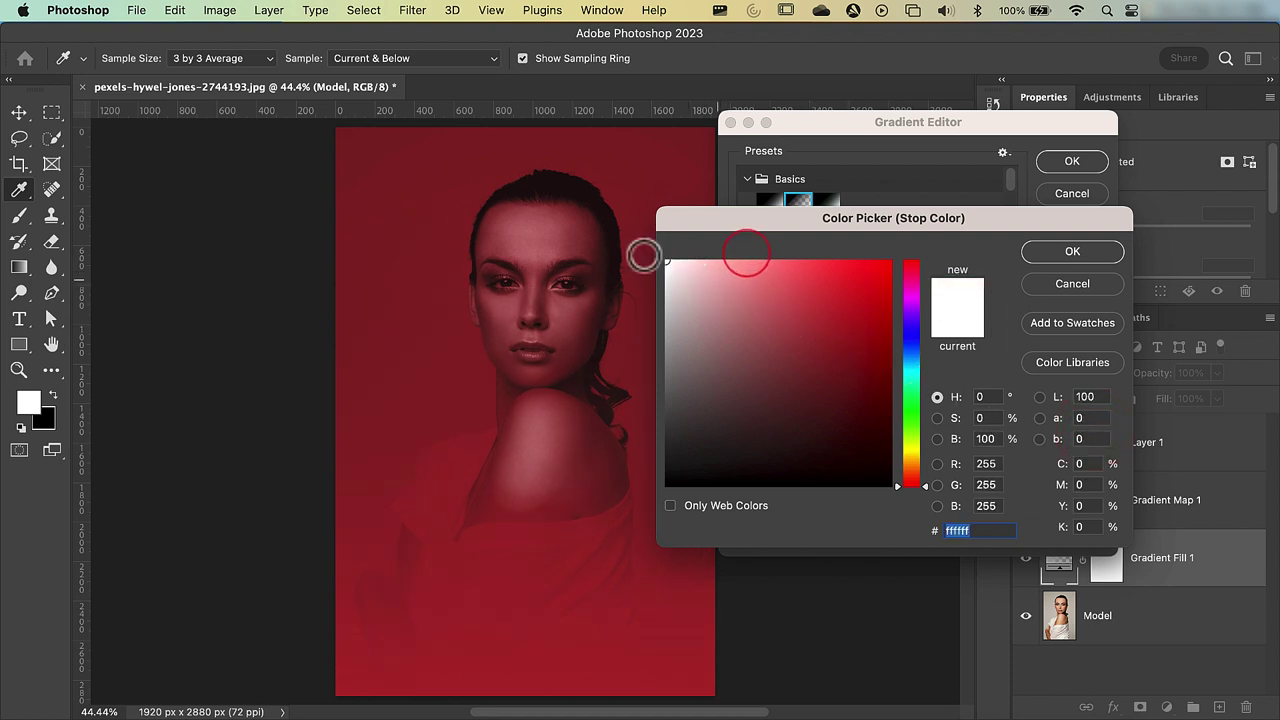
click(1068, 258)
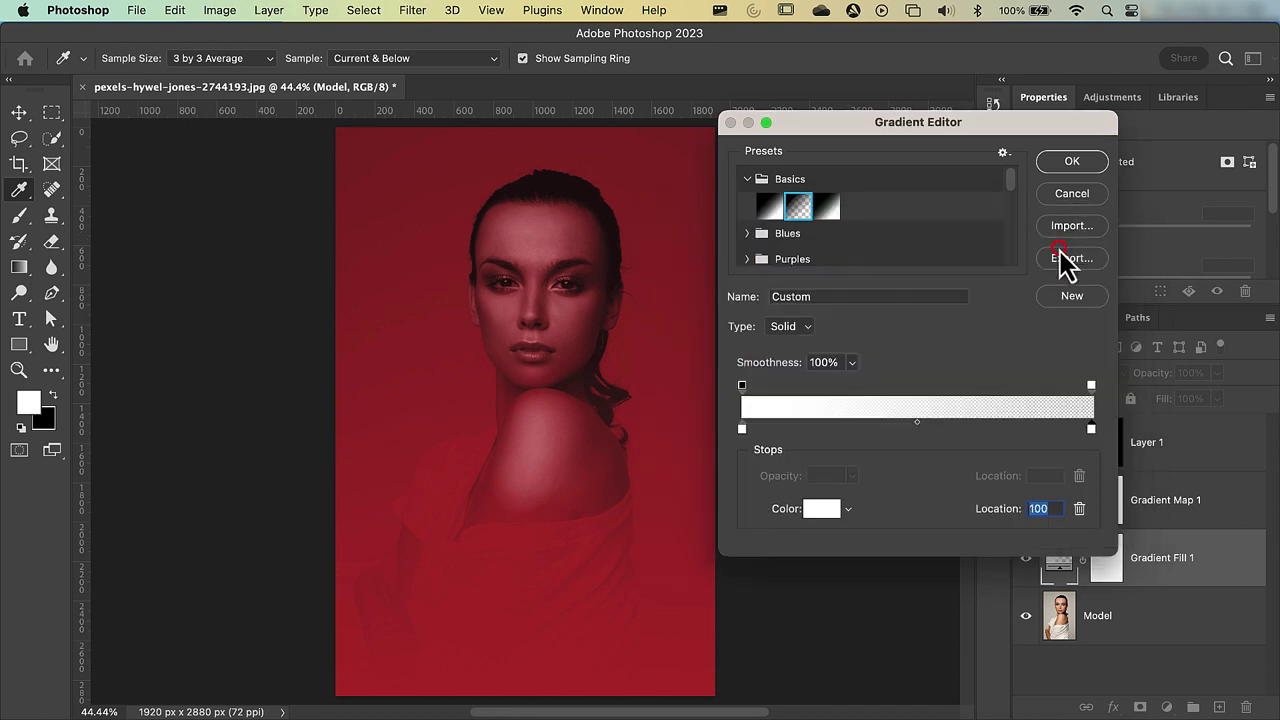
click(1091, 386)
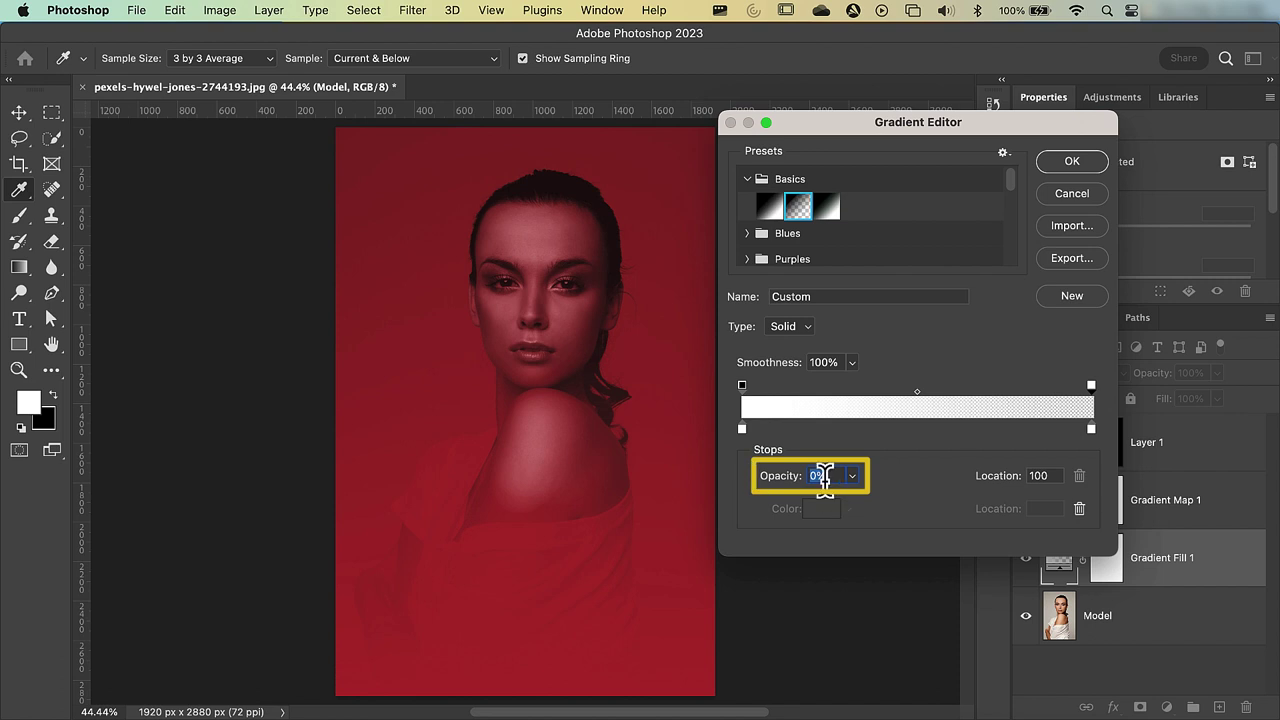
click(742, 387)
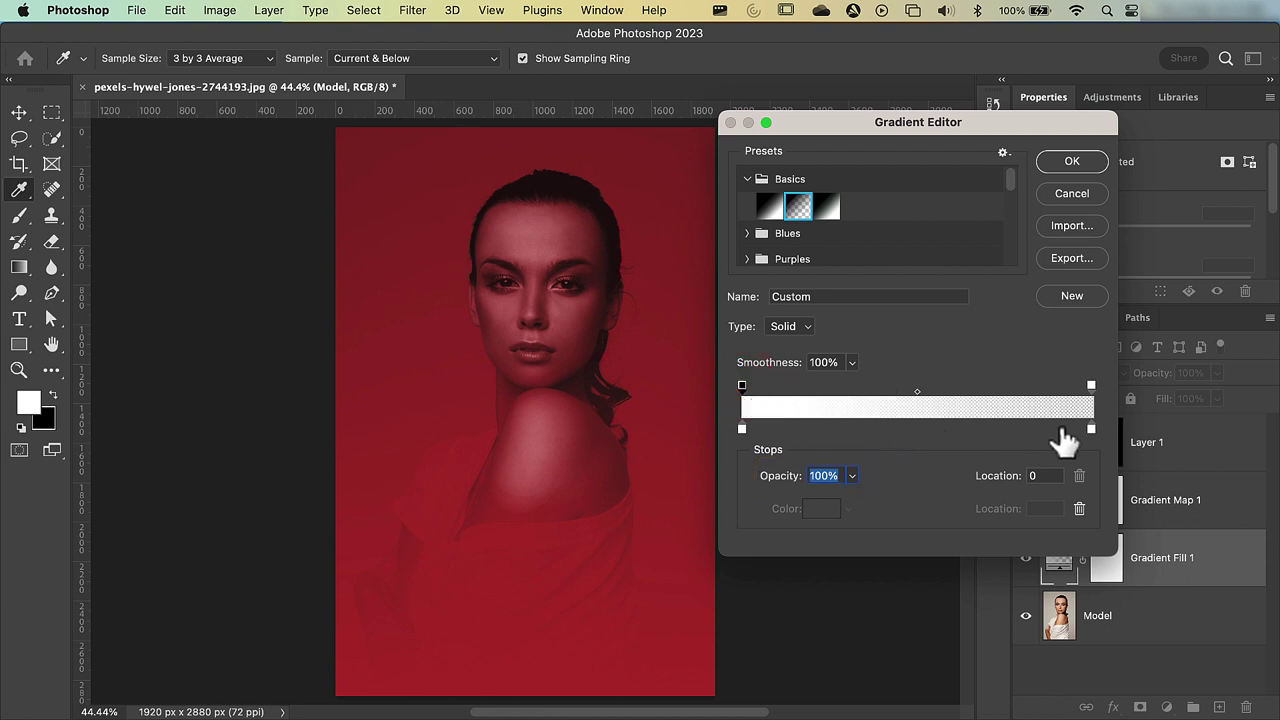
Accept the white-to-transparent gradient and apply Gradient Fill 1 in Radial style
click(1068, 162)
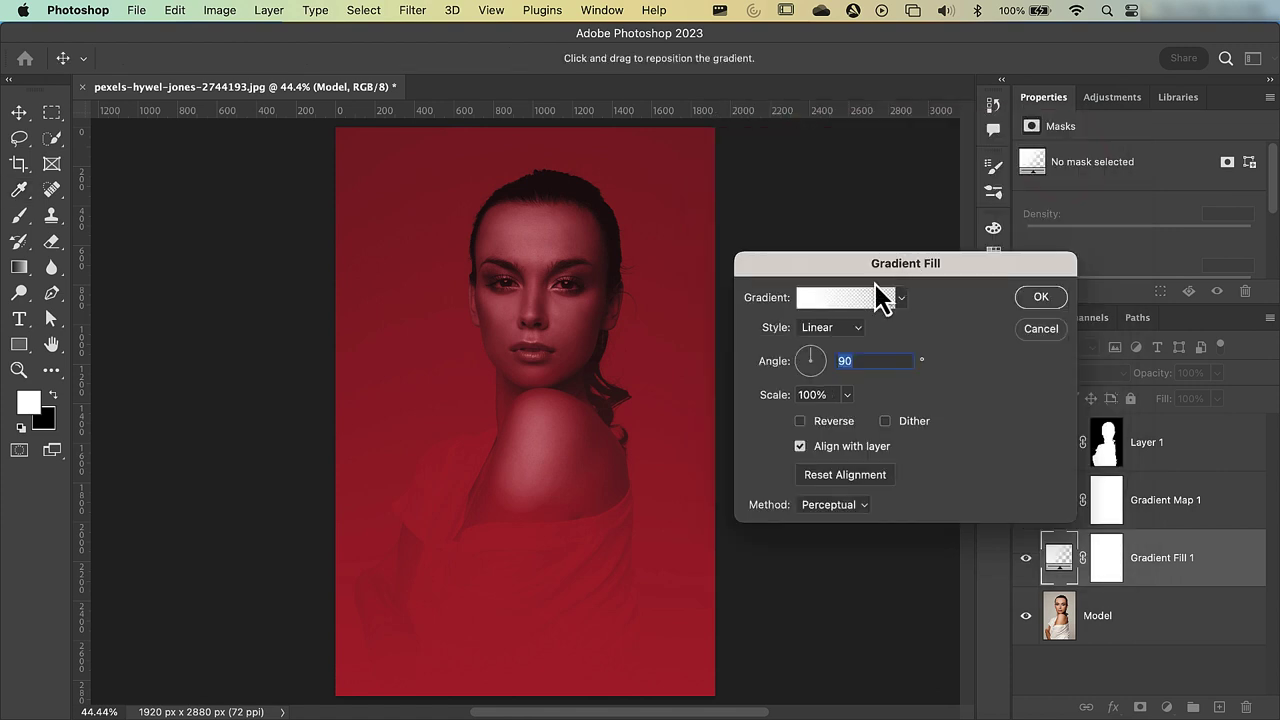
click(842, 330)
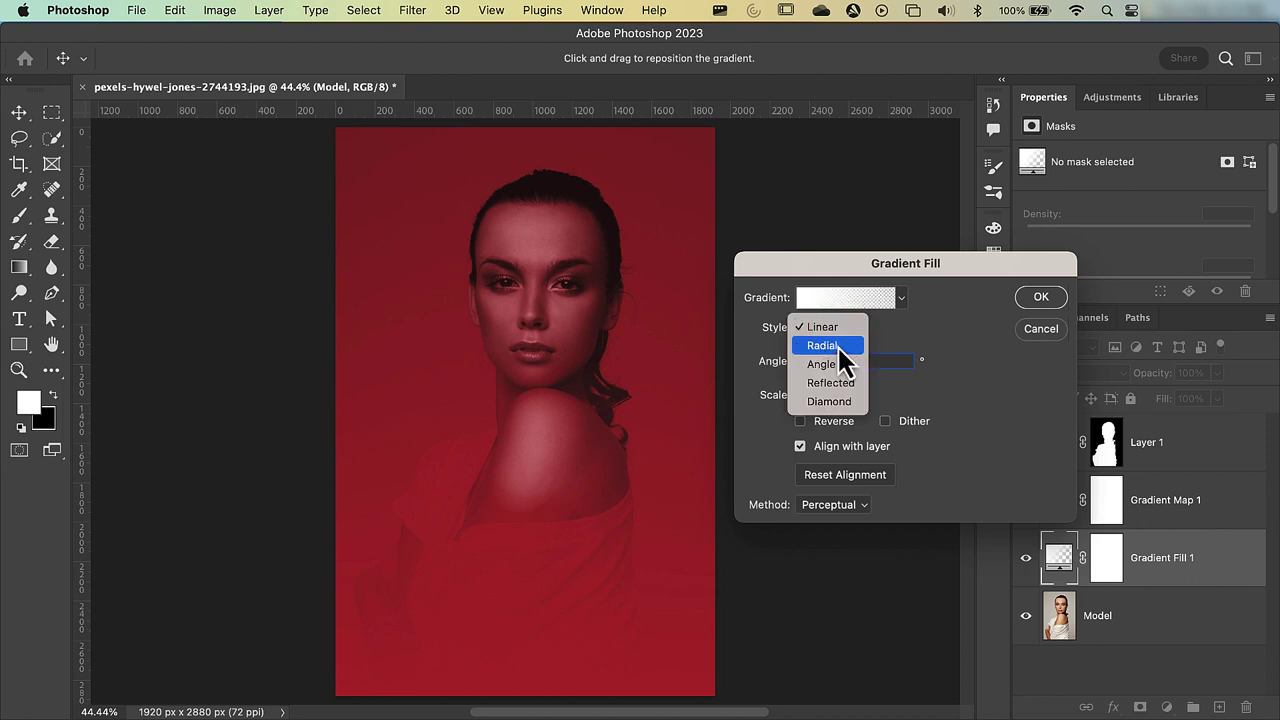
click(838, 346)
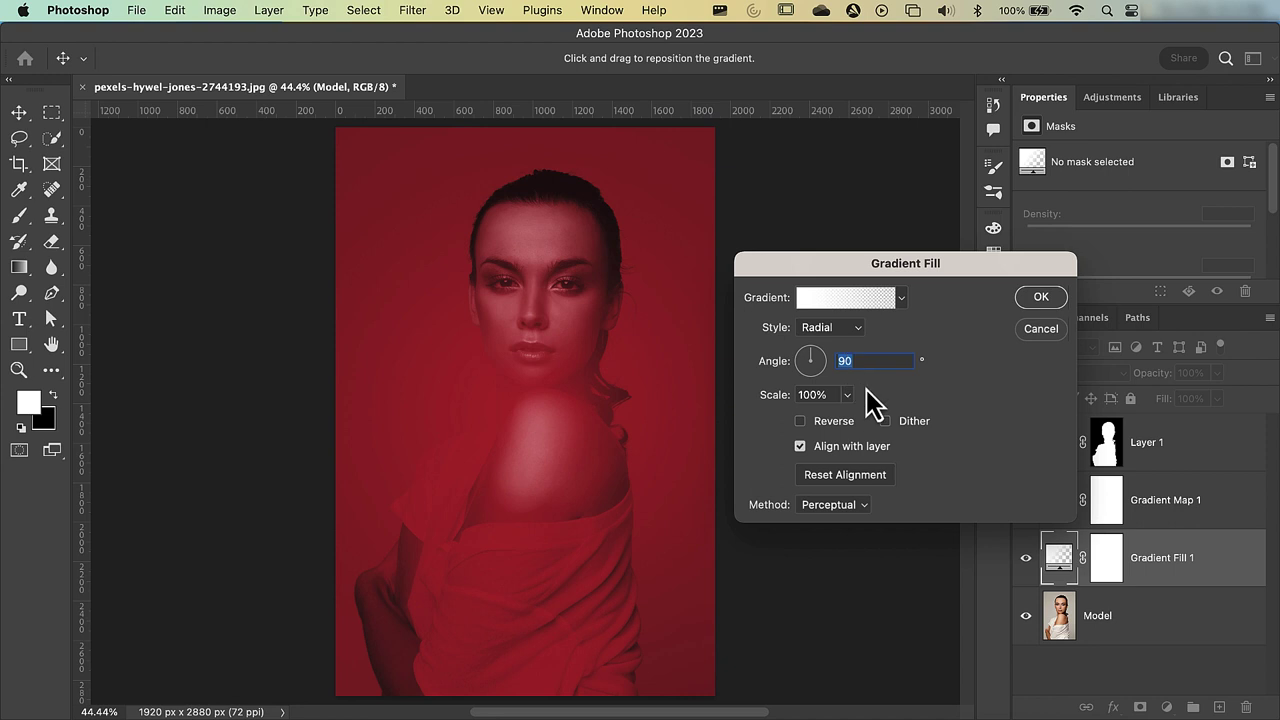
click(1038, 298)
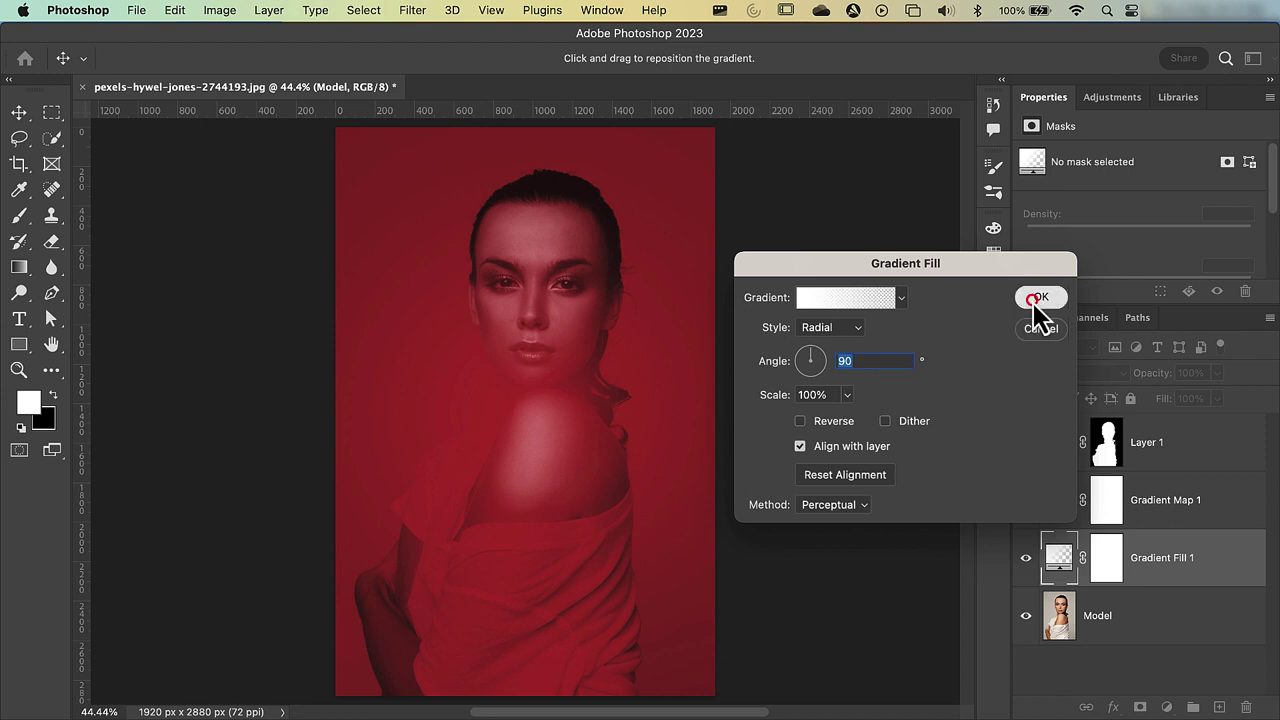
key(e)
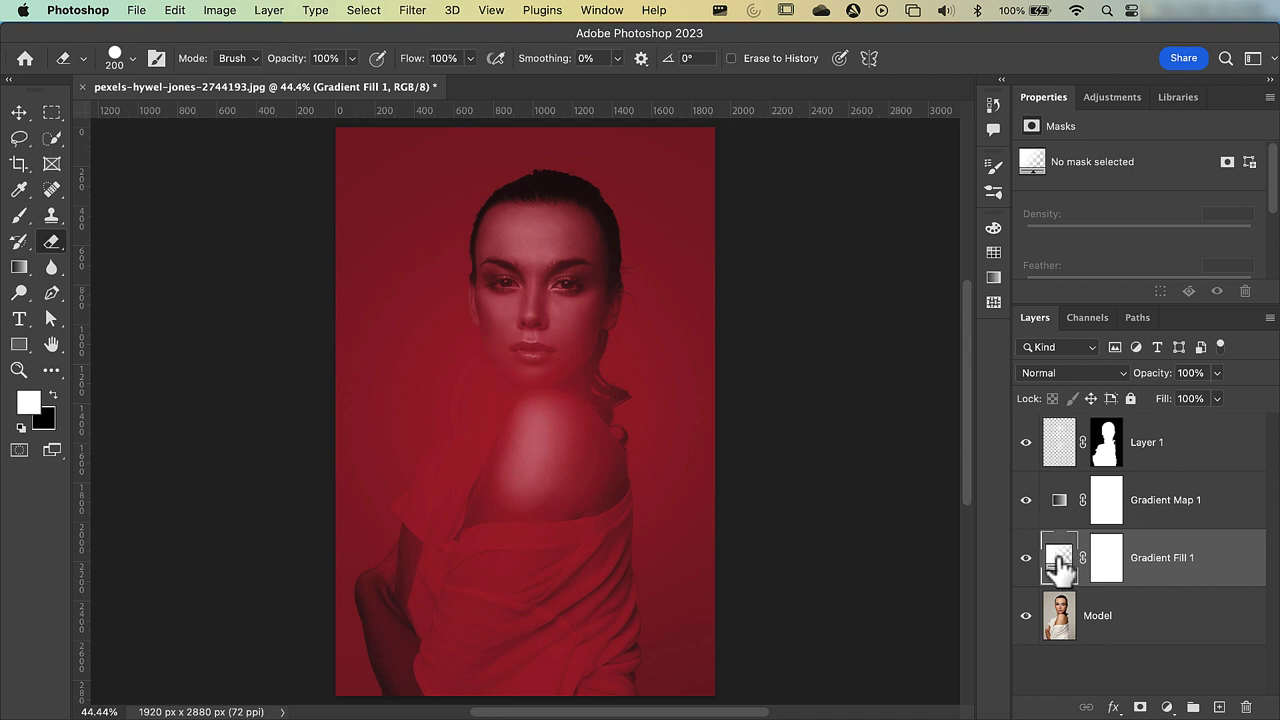
Move Gradient Fill 1 above Layer 1 and shift its radial glow up beside the head
drag(1057, 562, 1057, 432)
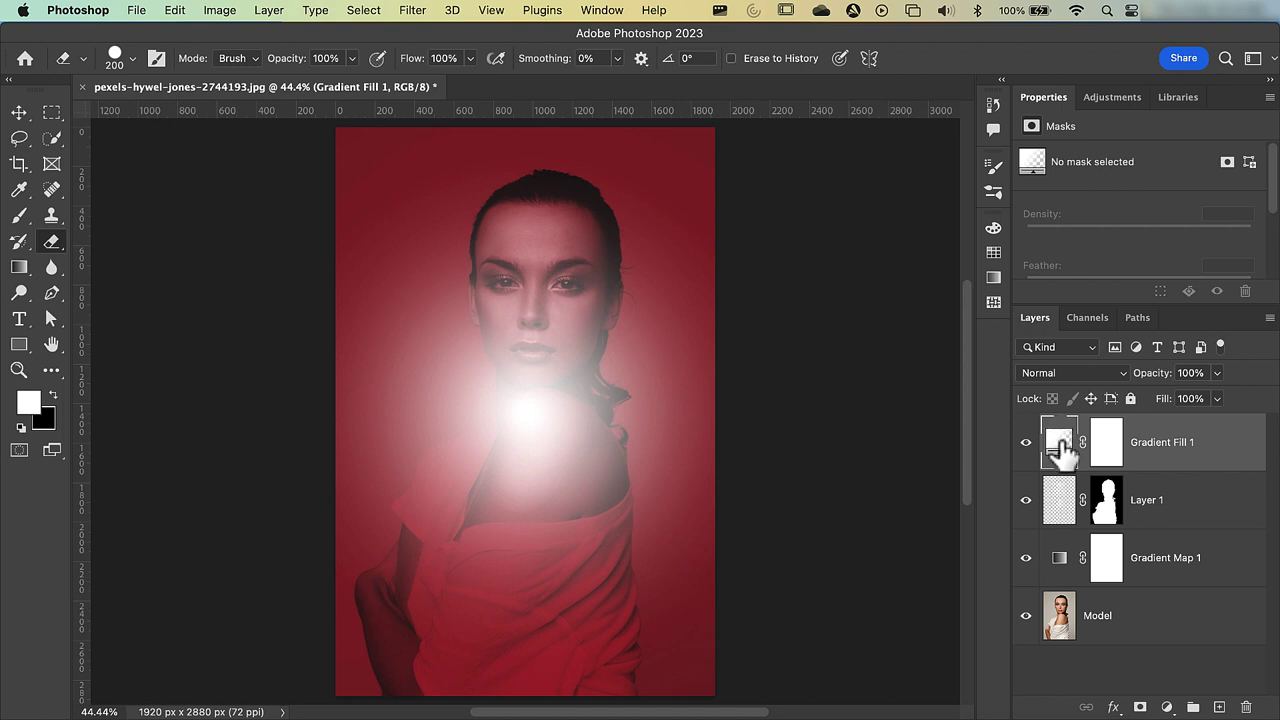
double_click(1060, 448)
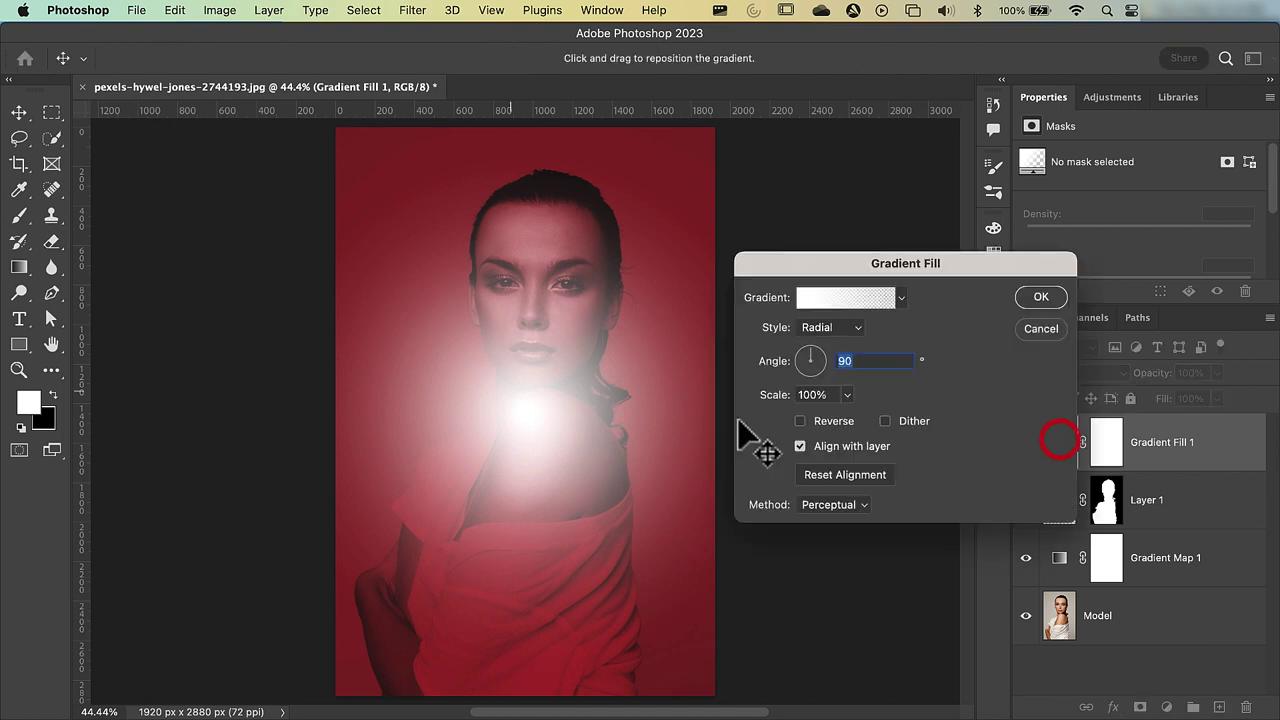
drag(535, 410, 578, 310)
drag(596, 285, 603, 266)
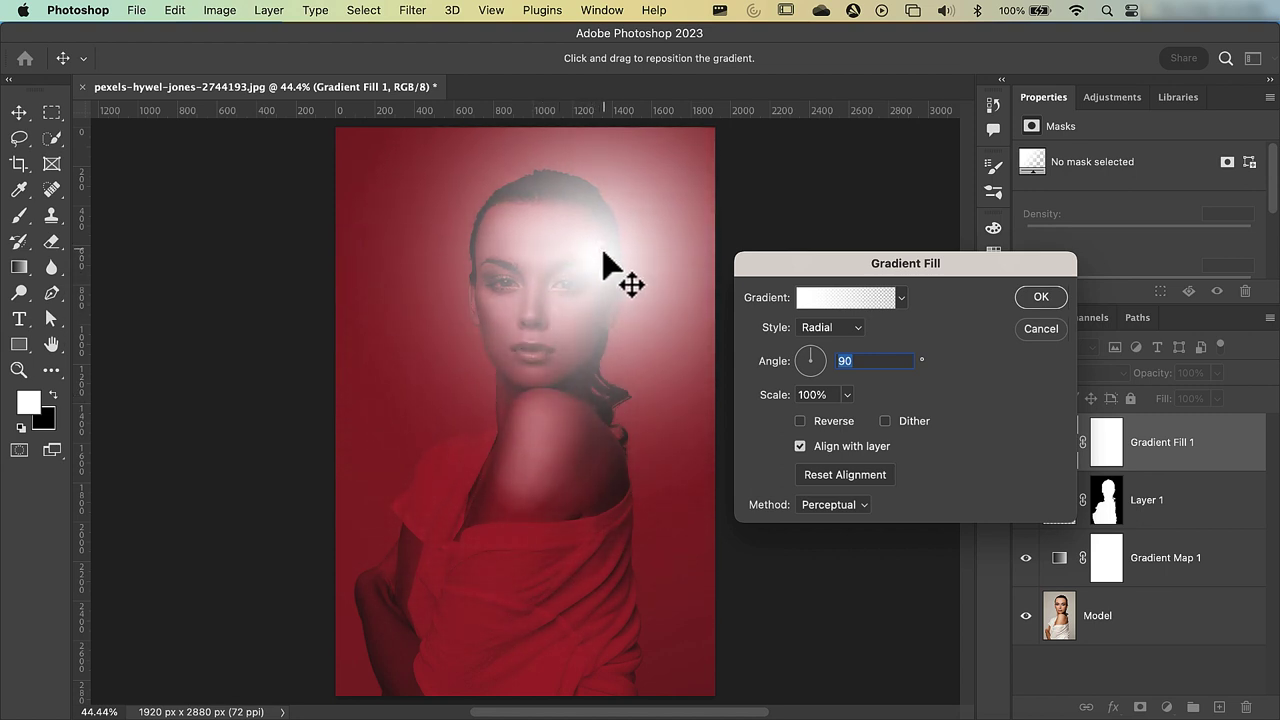
click(1041, 298)
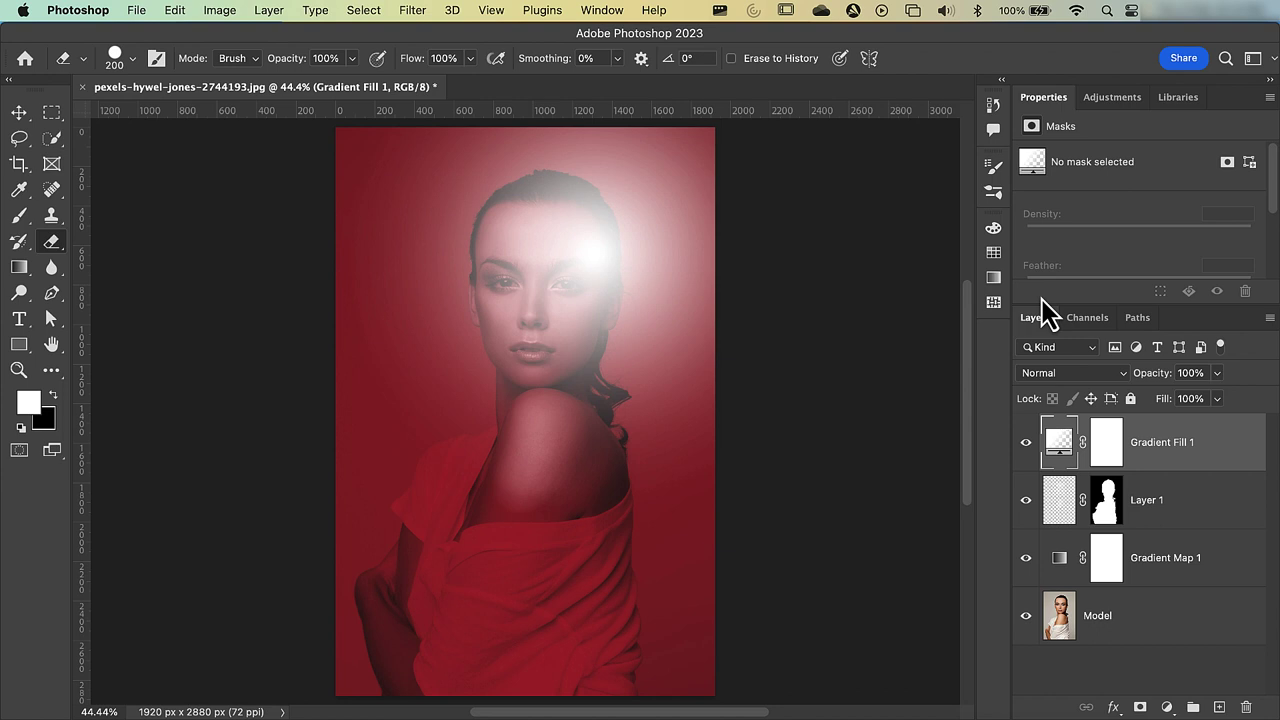
Set Gradient Fill 1's blend mode to Soft Light
click(1072, 380)
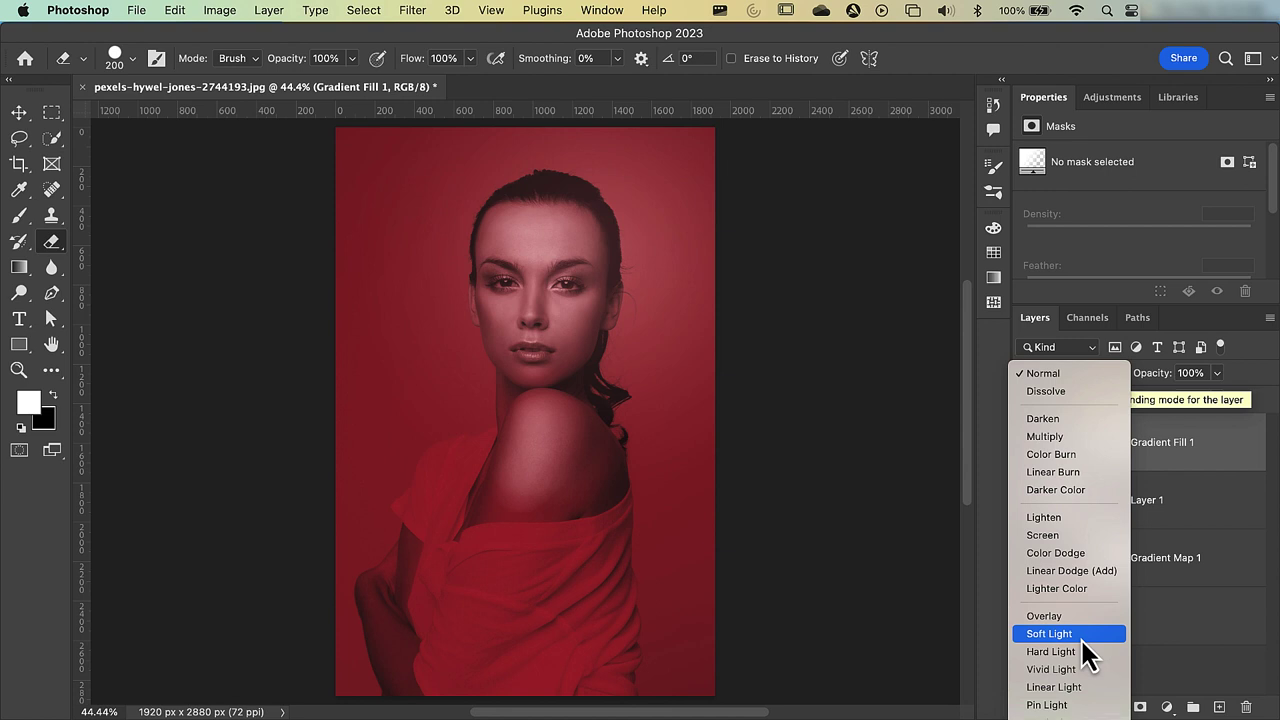
click(1081, 636)
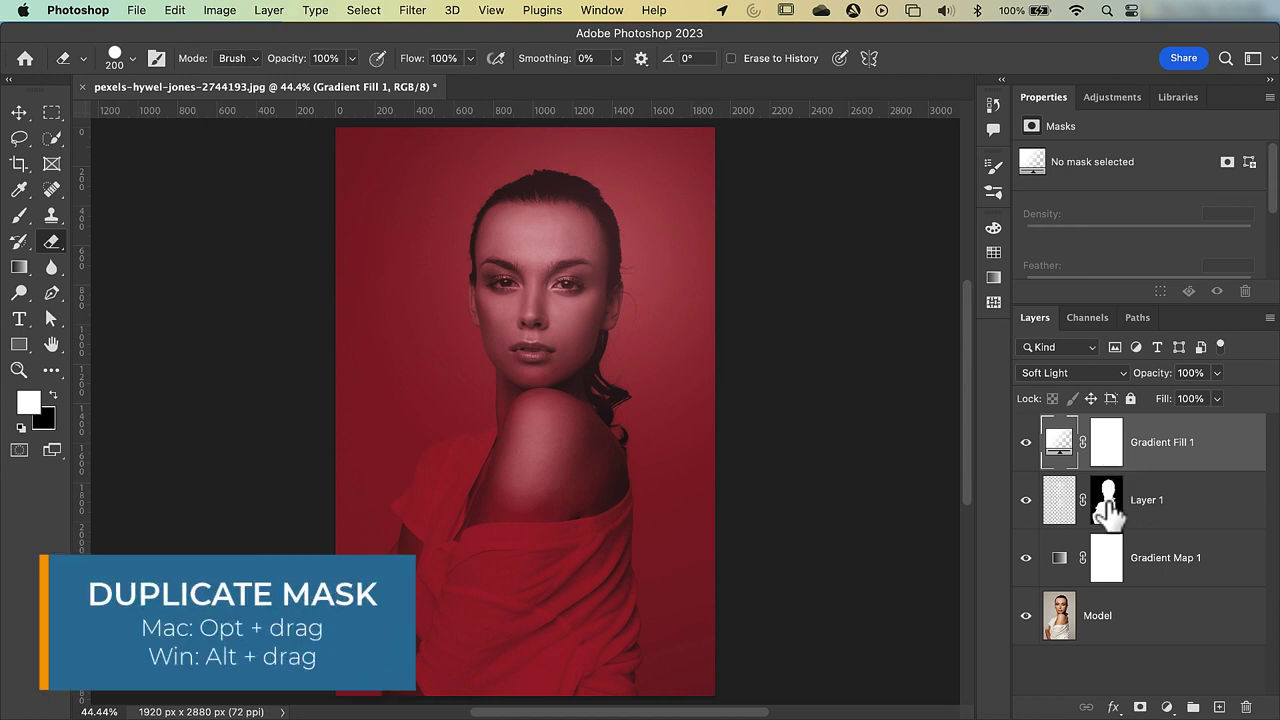
Copy Layer 1's silhouette mask onto Gradient Fill 1, replacing its mask, and set blending to Normal
drag(1108, 508, 1109, 451)
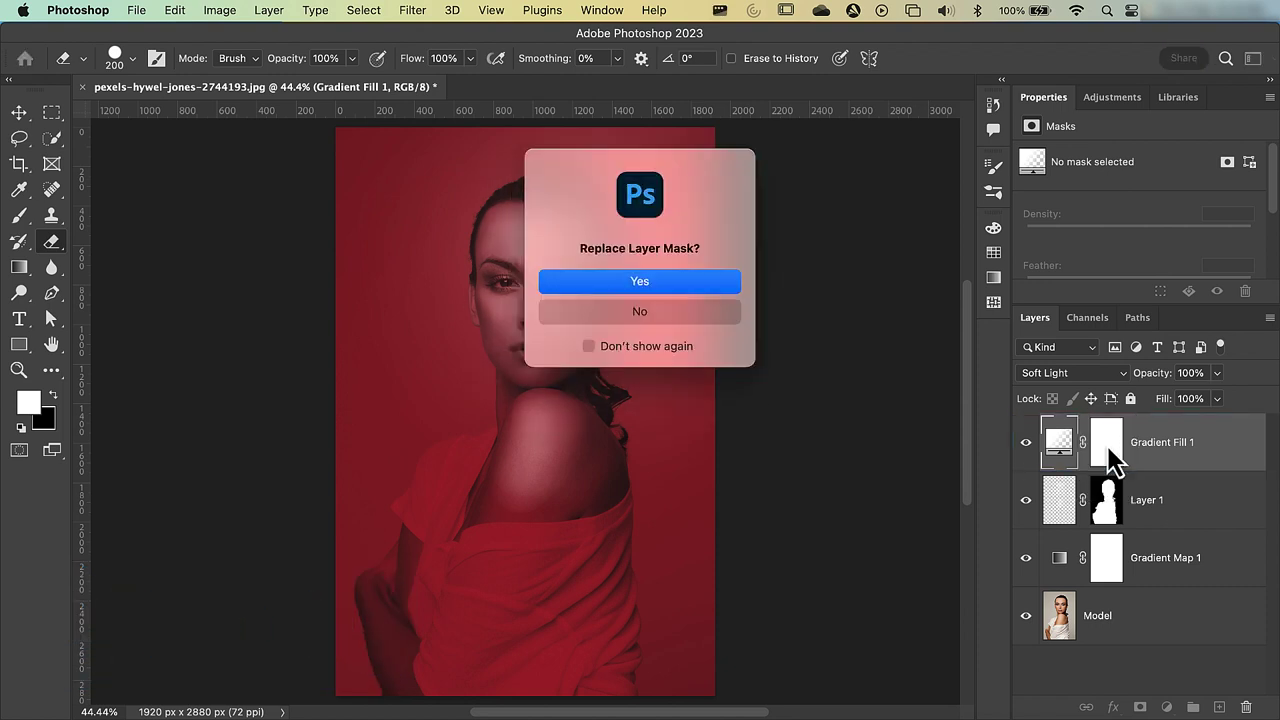
click(676, 283)
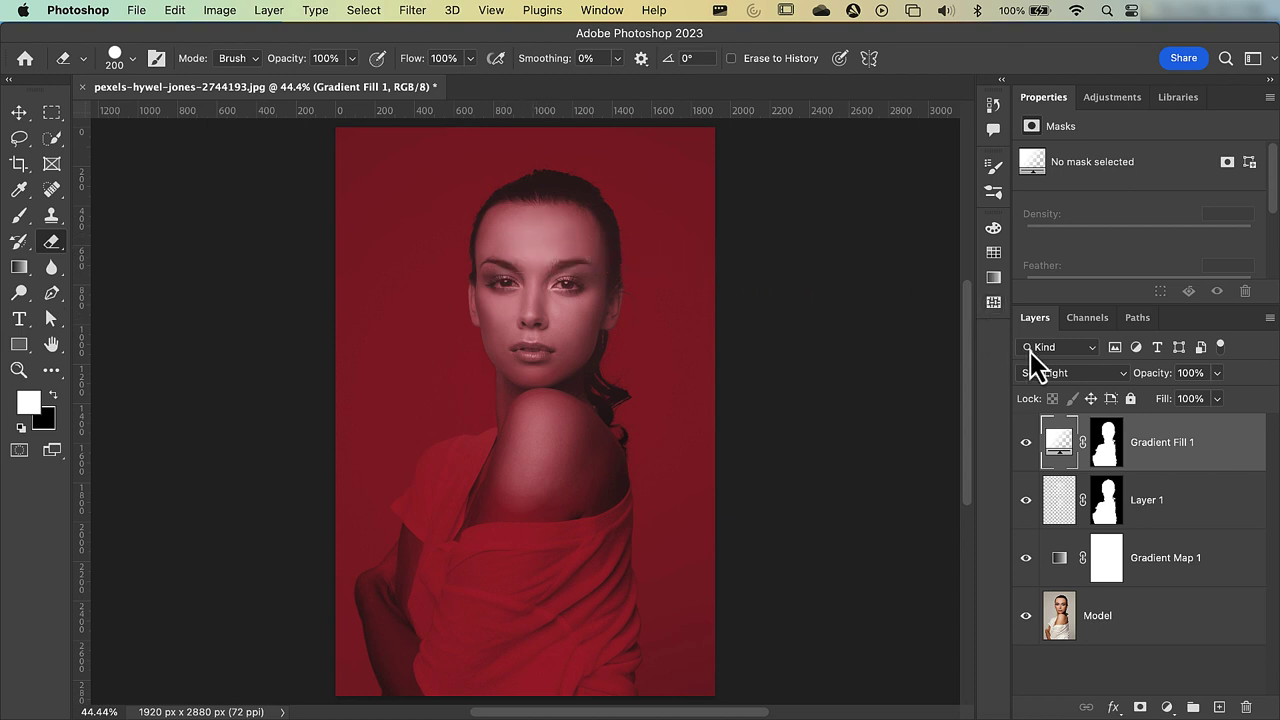
click(1061, 375)
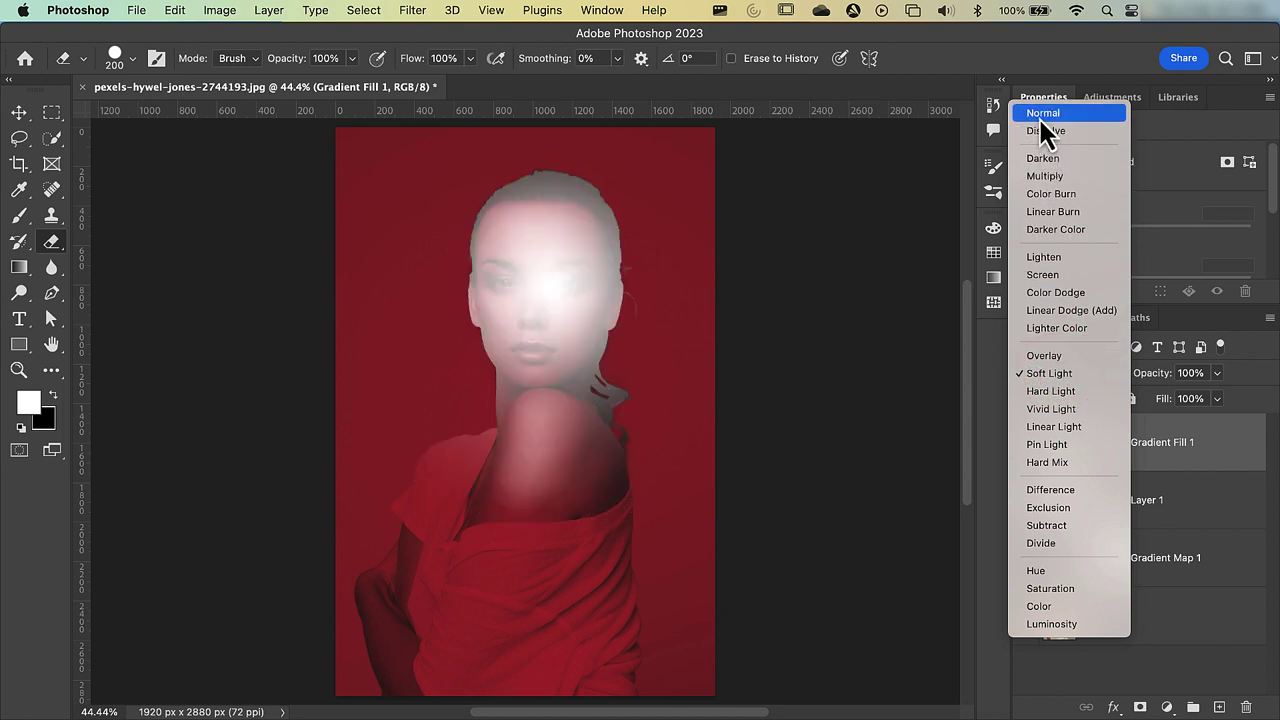
click(1038, 116)
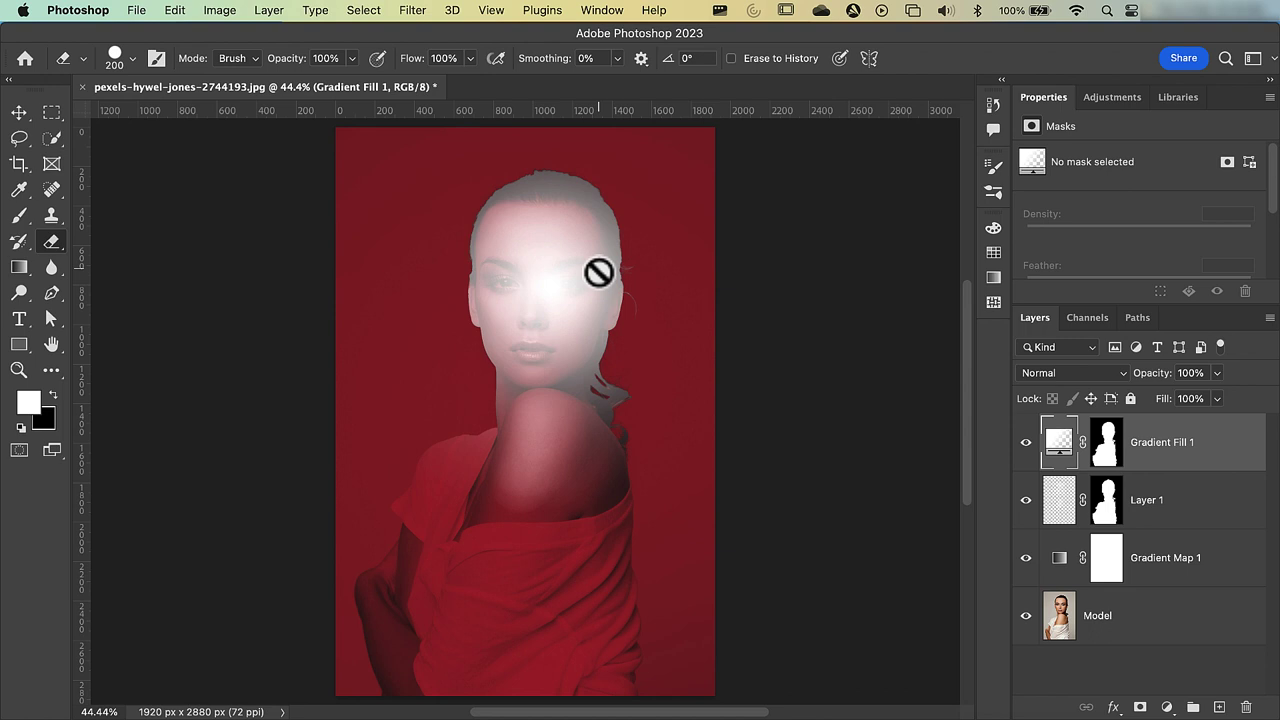
Invert Gradient Fill 1's silhouette mask with Cmd+I
click(1108, 452)
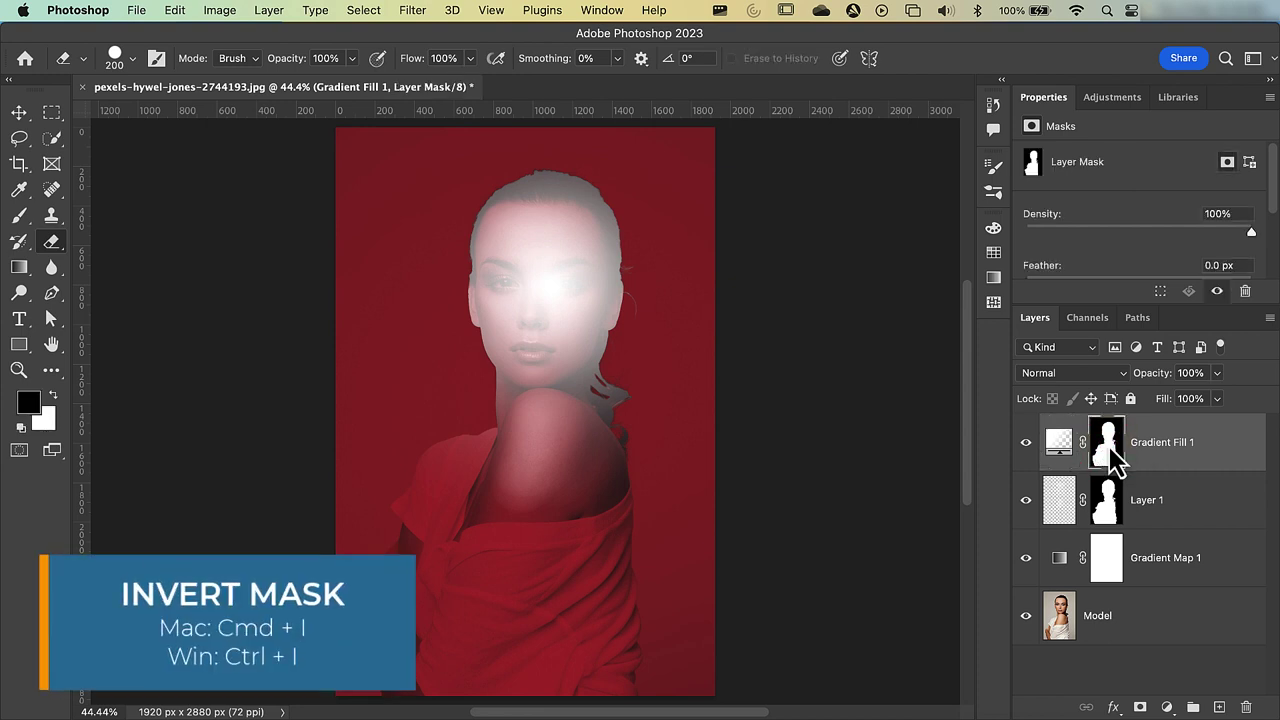
drag(1108, 452, 1110, 454)
key(super+i)
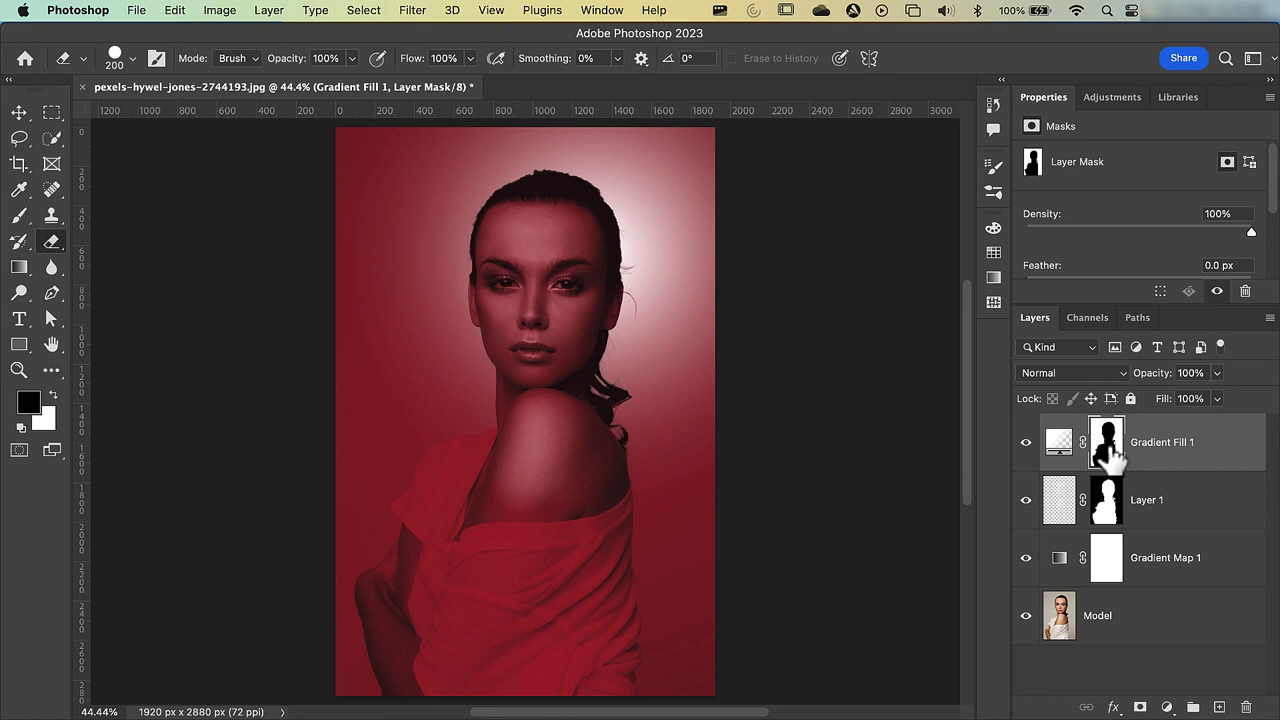
Set the glow layer to Soft Light and toggle its visibility to compare
click(1072, 376)
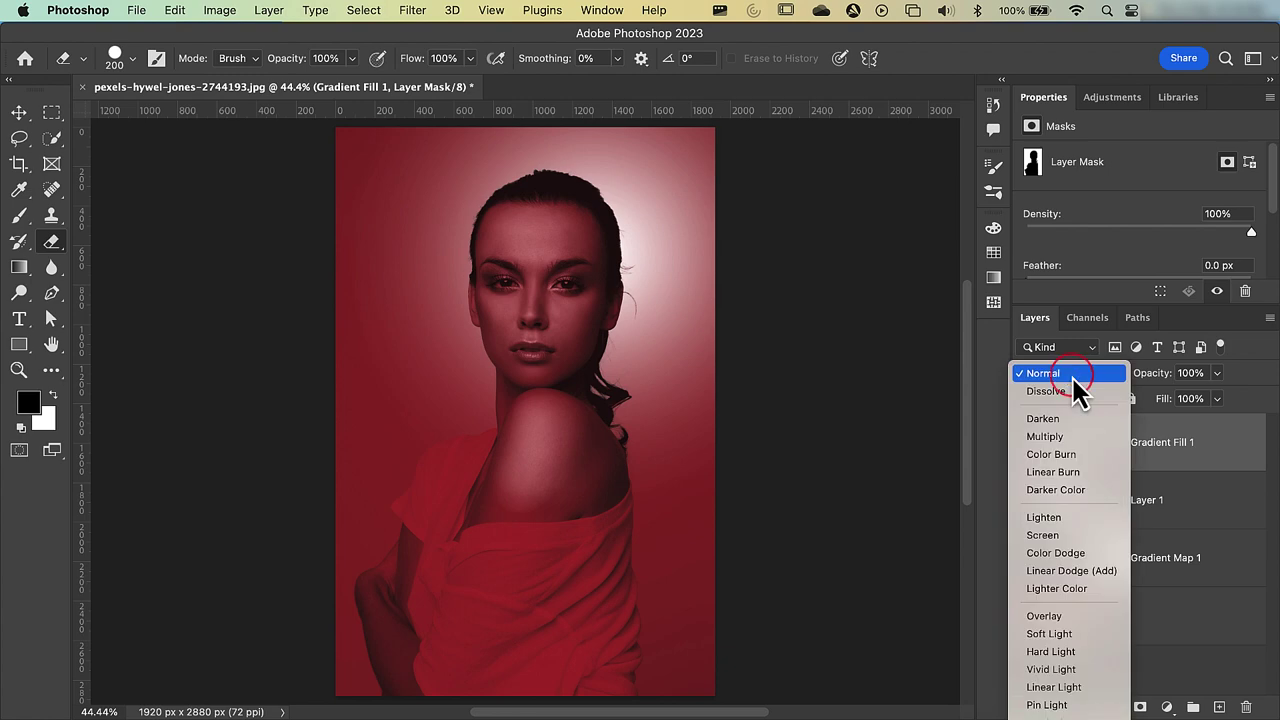
click(1079, 632)
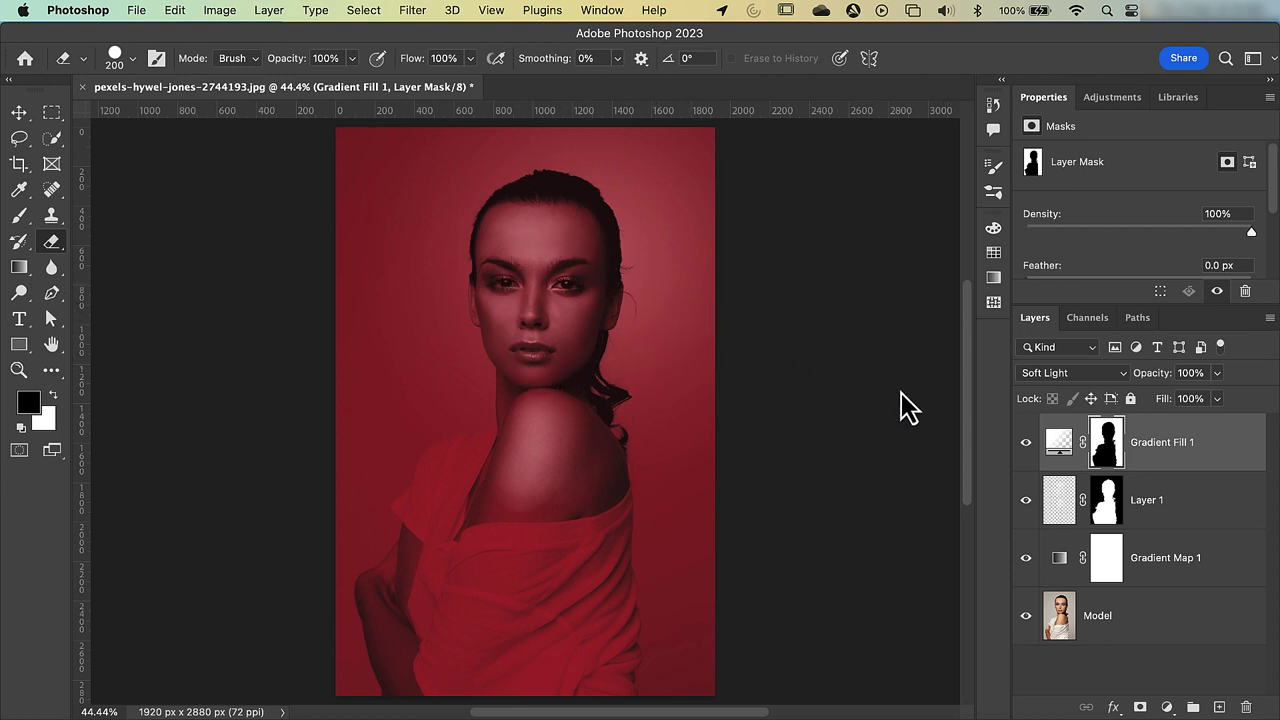
click(1026, 443)
click(1026, 443)
click(1026, 443)
click(1026, 443)
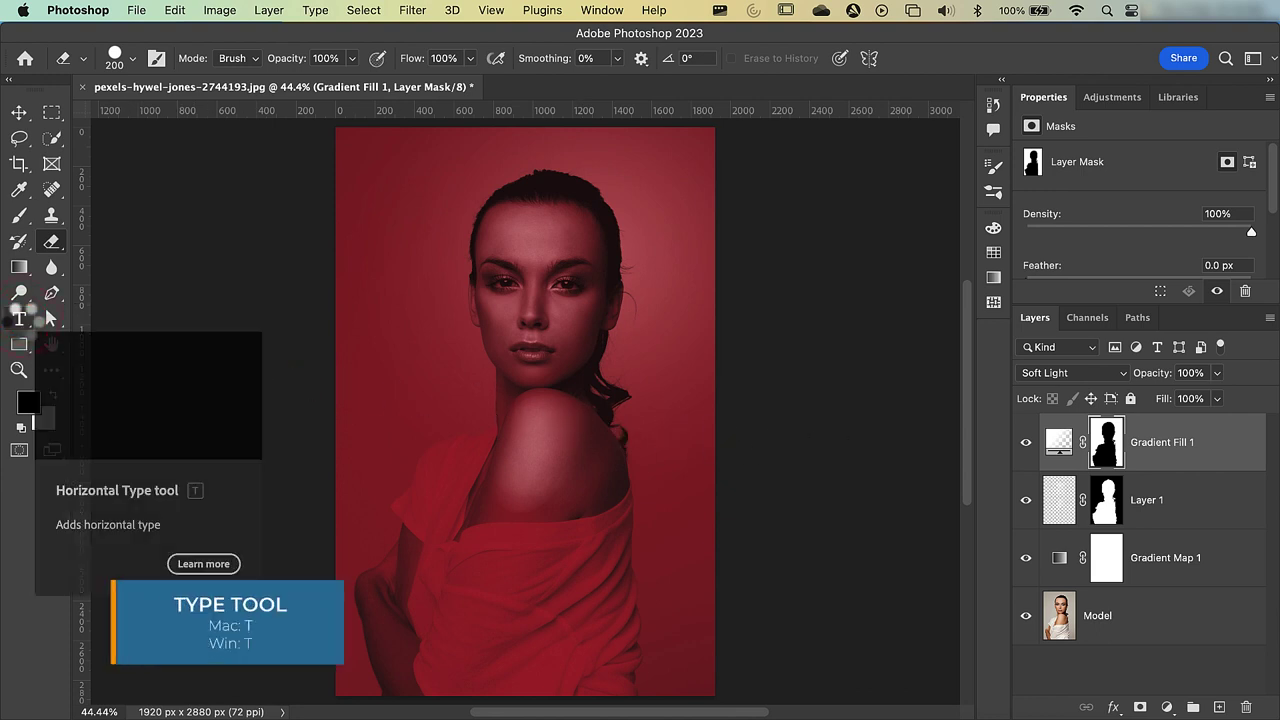
Type 'RED' and 'WEAPON' on two lines in white, then drag the text below the face
click(22, 323)
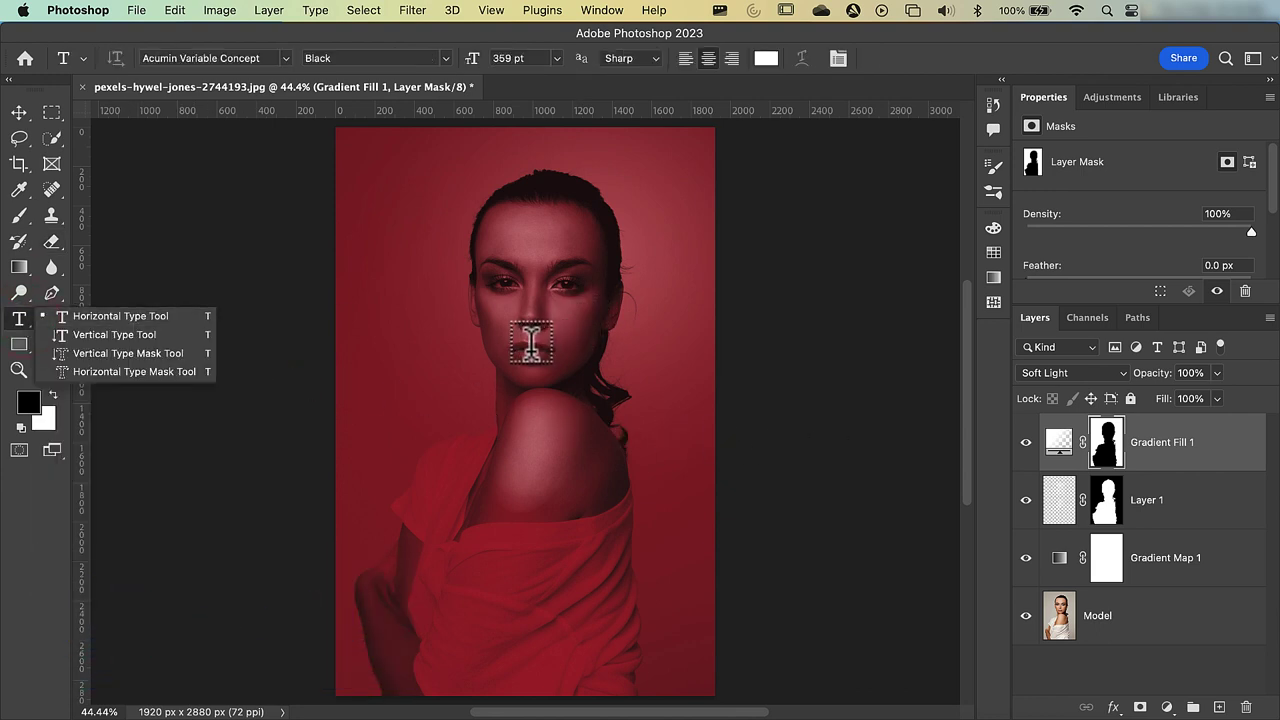
click(479, 362)
click(474, 363)
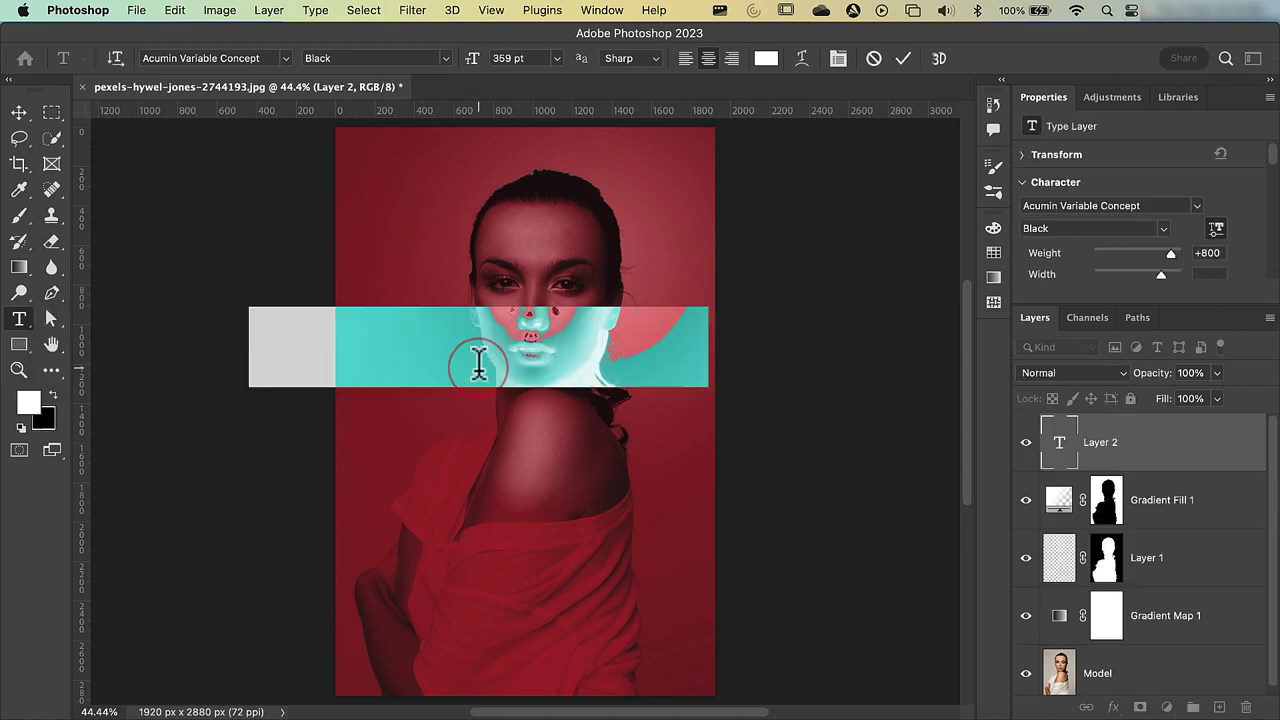
text(RED)
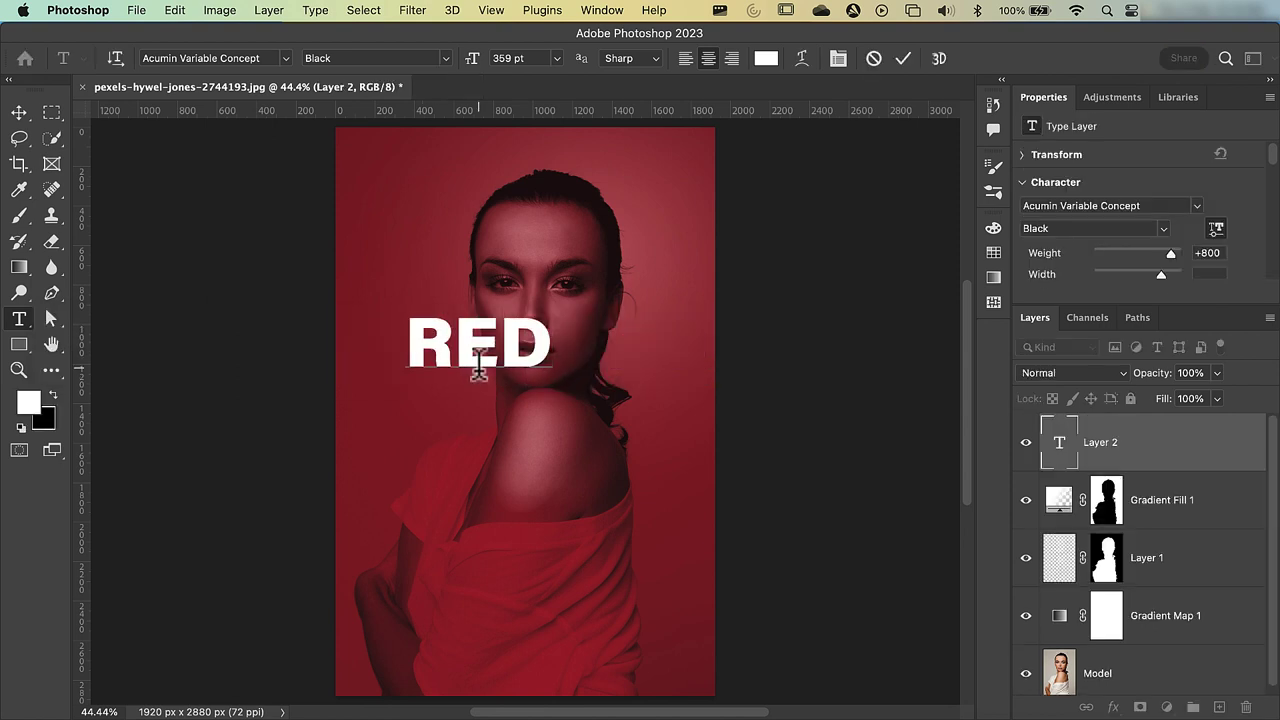
key(Return)
text(WEAPON)
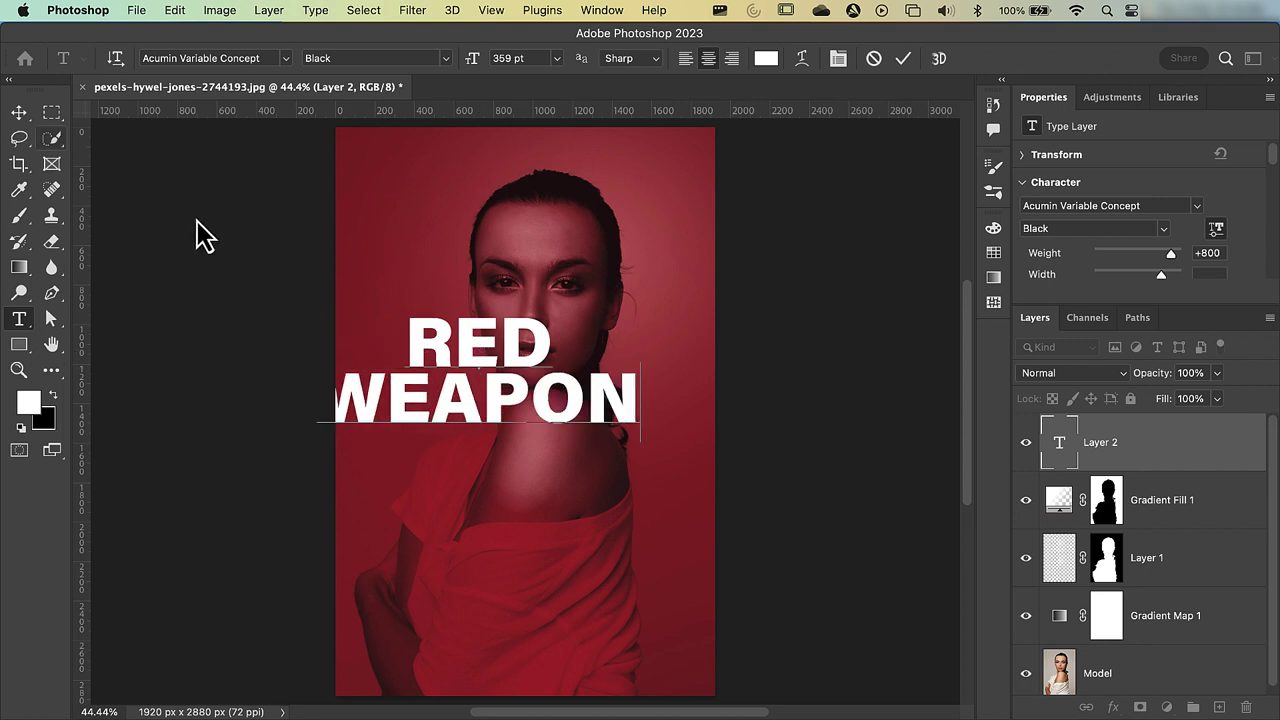
click(19, 114)
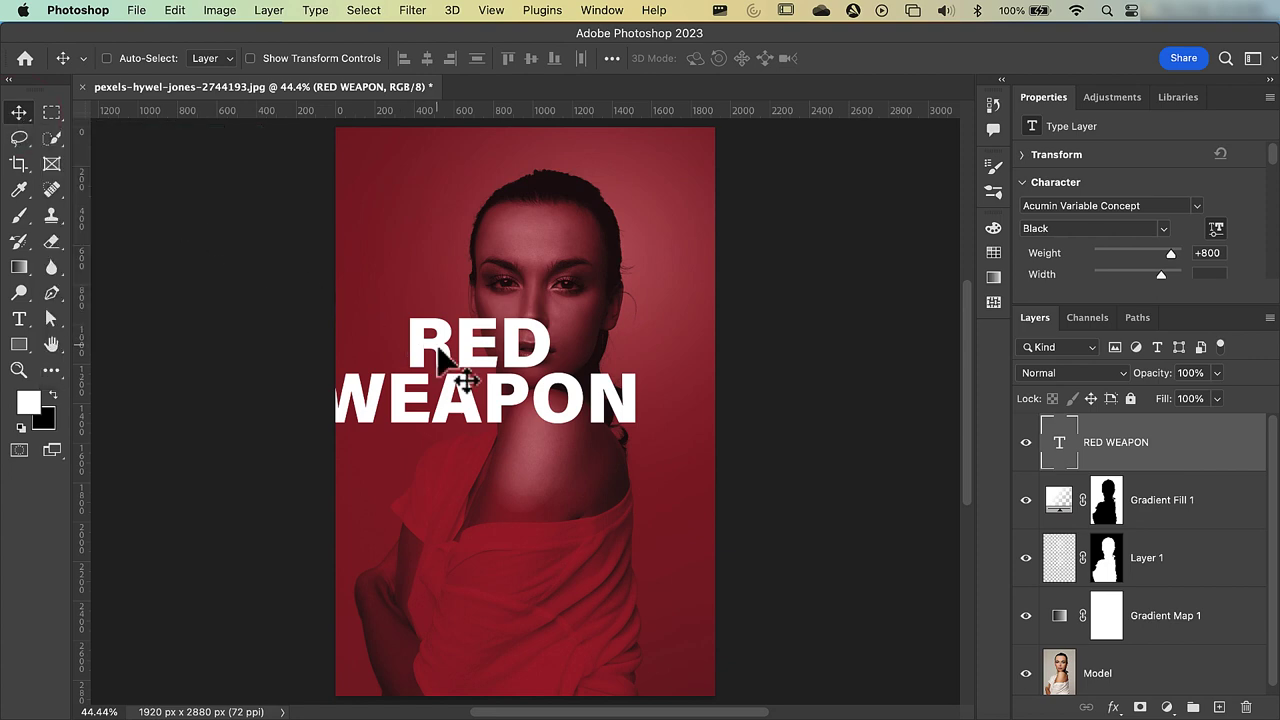
drag(434, 349, 485, 494)
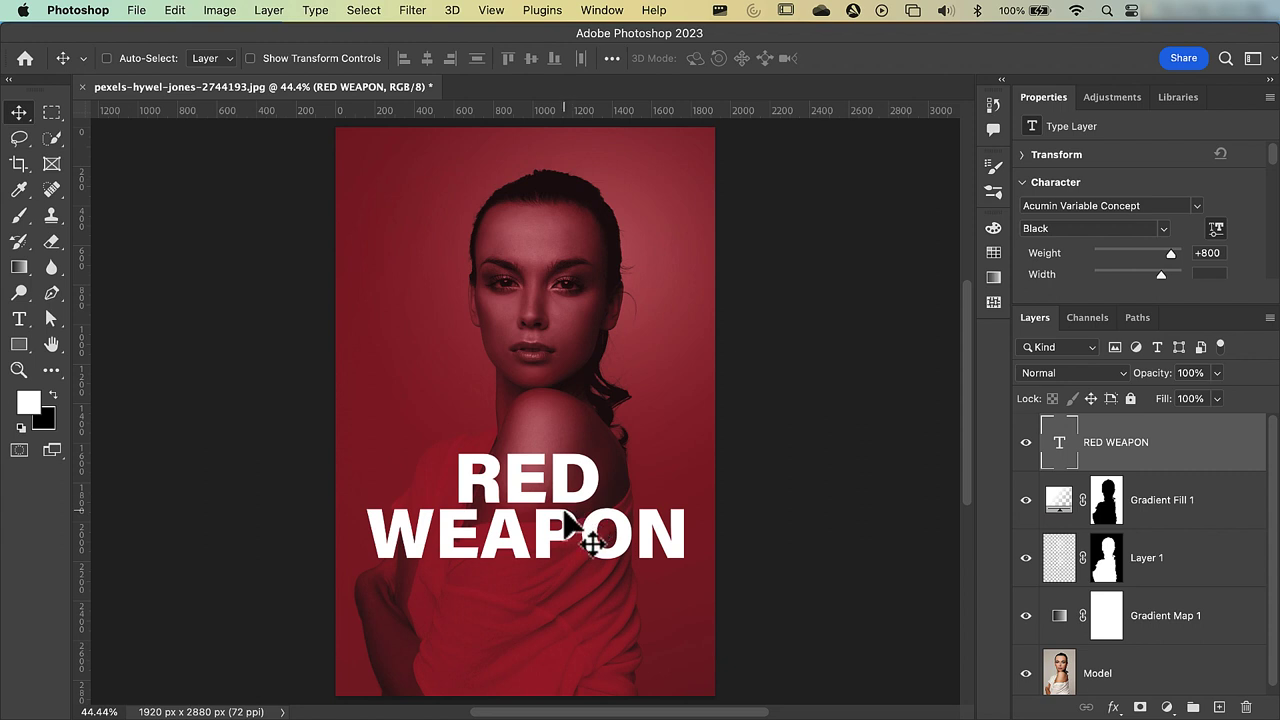
Select both lines of RED WEAPON and set leading to 280 pt and tracking to -20
click(20, 321)
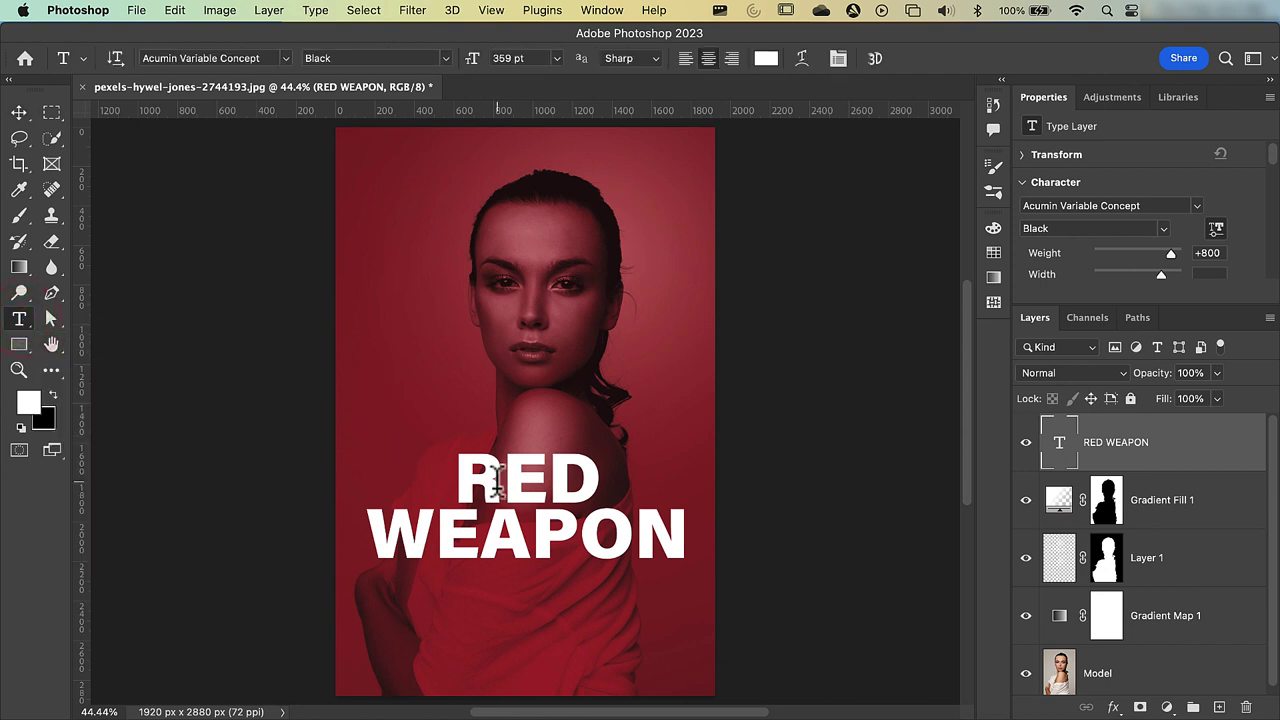
drag(457, 478, 677, 530)
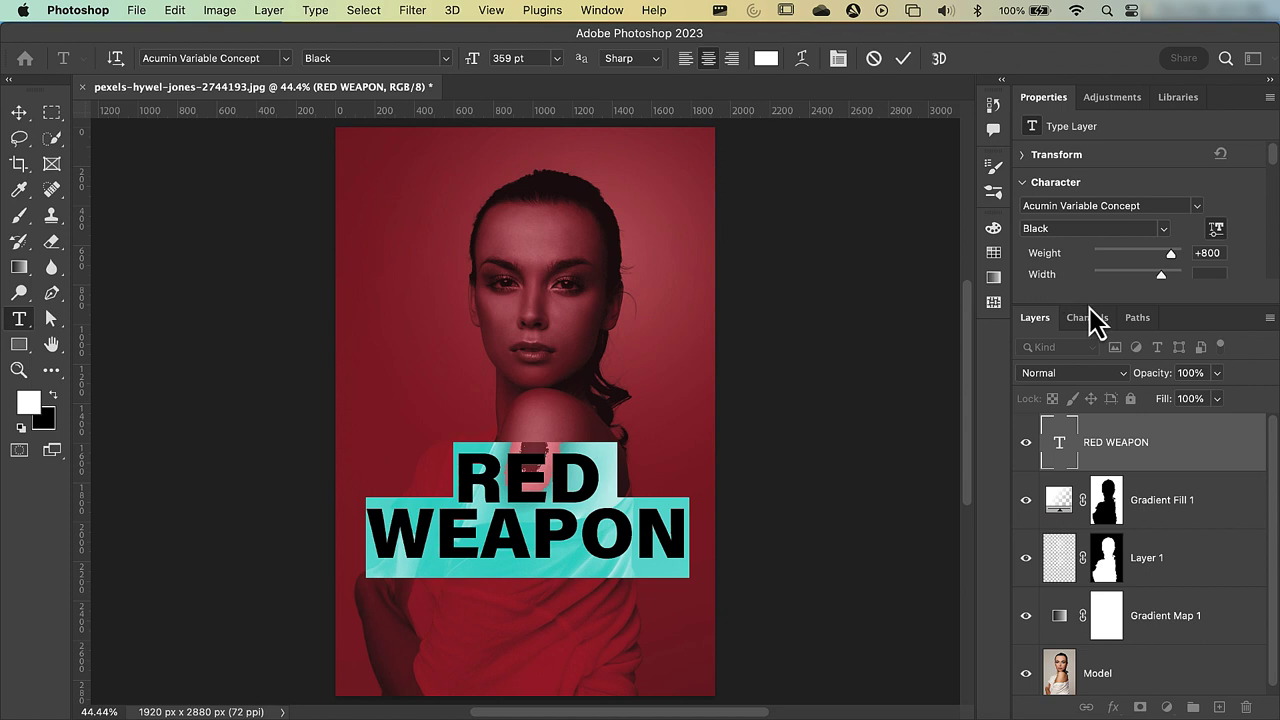
drag(1089, 306, 1107, 428)
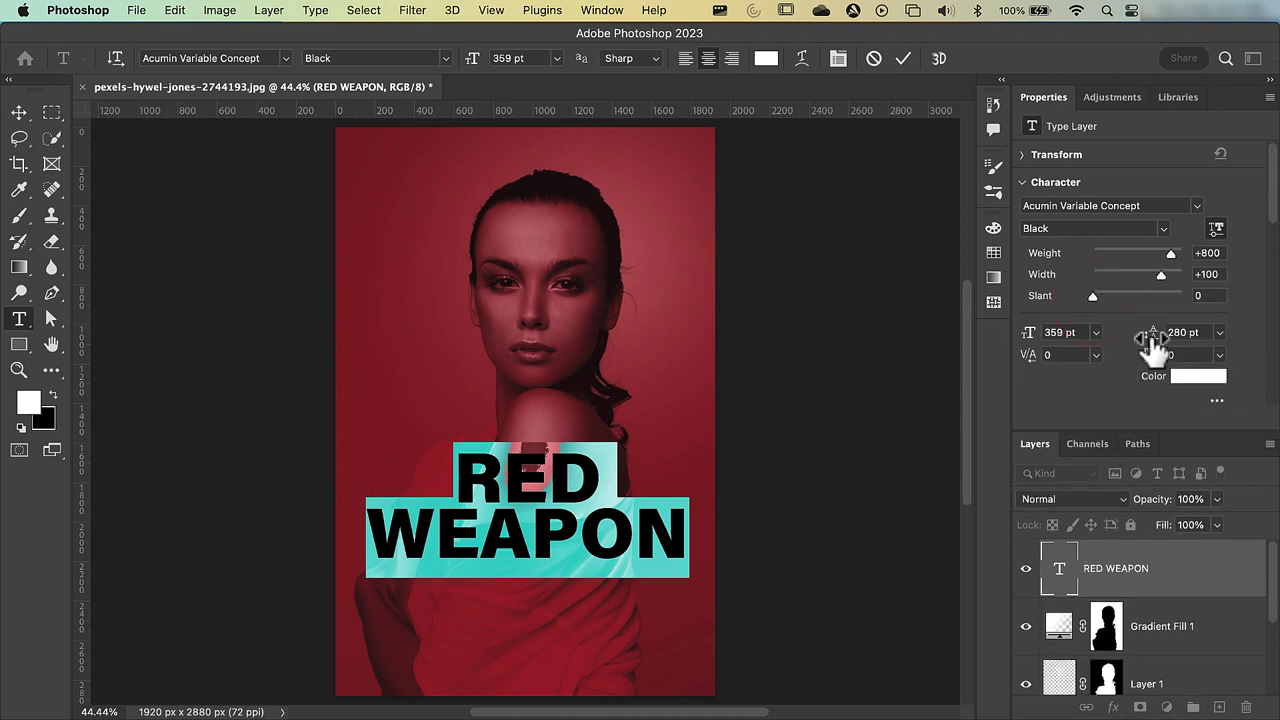
drag(1152, 343, 1190, 355)
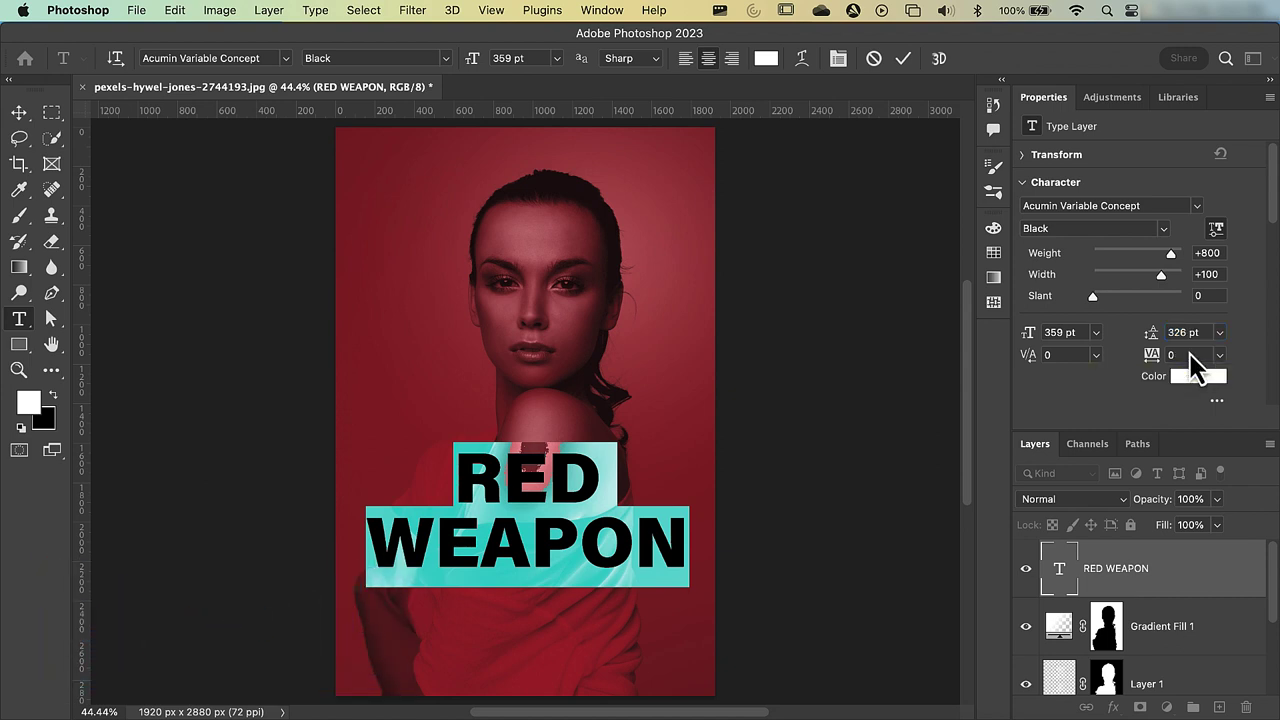
drag(1197, 368, 1150, 360)
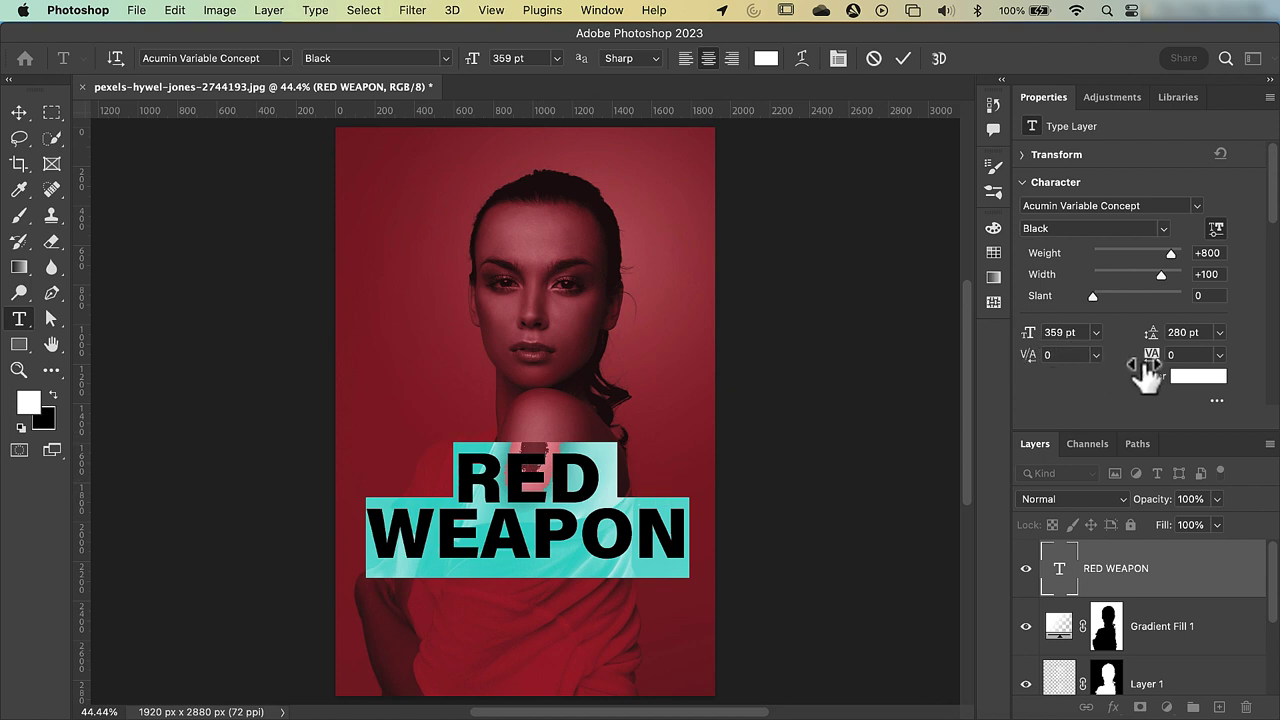
drag(1151, 366, 1155, 370)
key(Up)
key(Up)
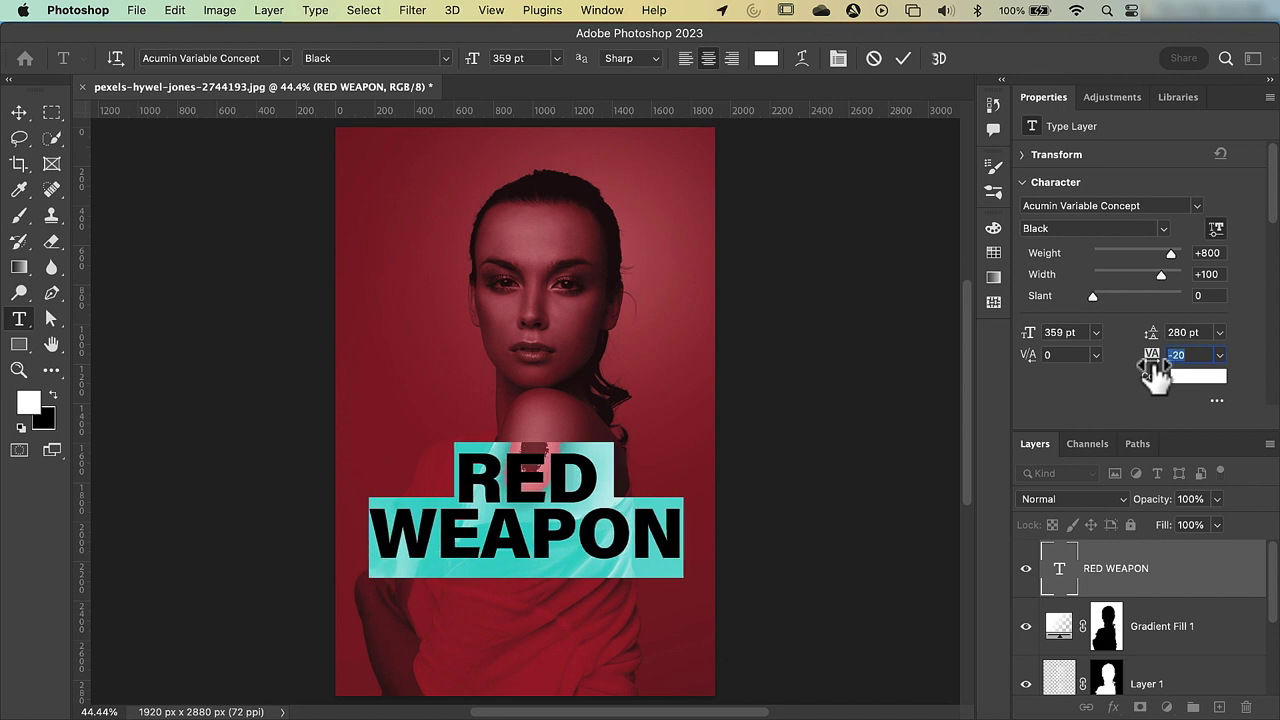
key(Return)
click(20, 116)
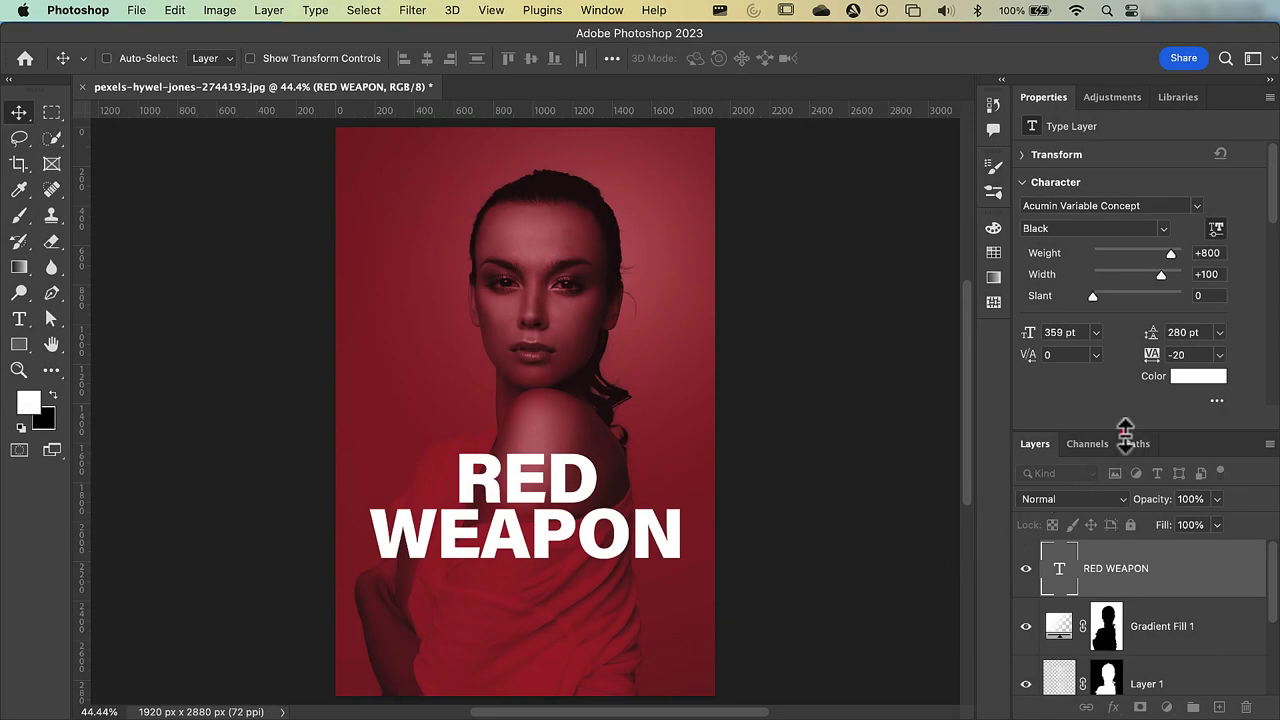
drag(1125, 435, 1111, 245)
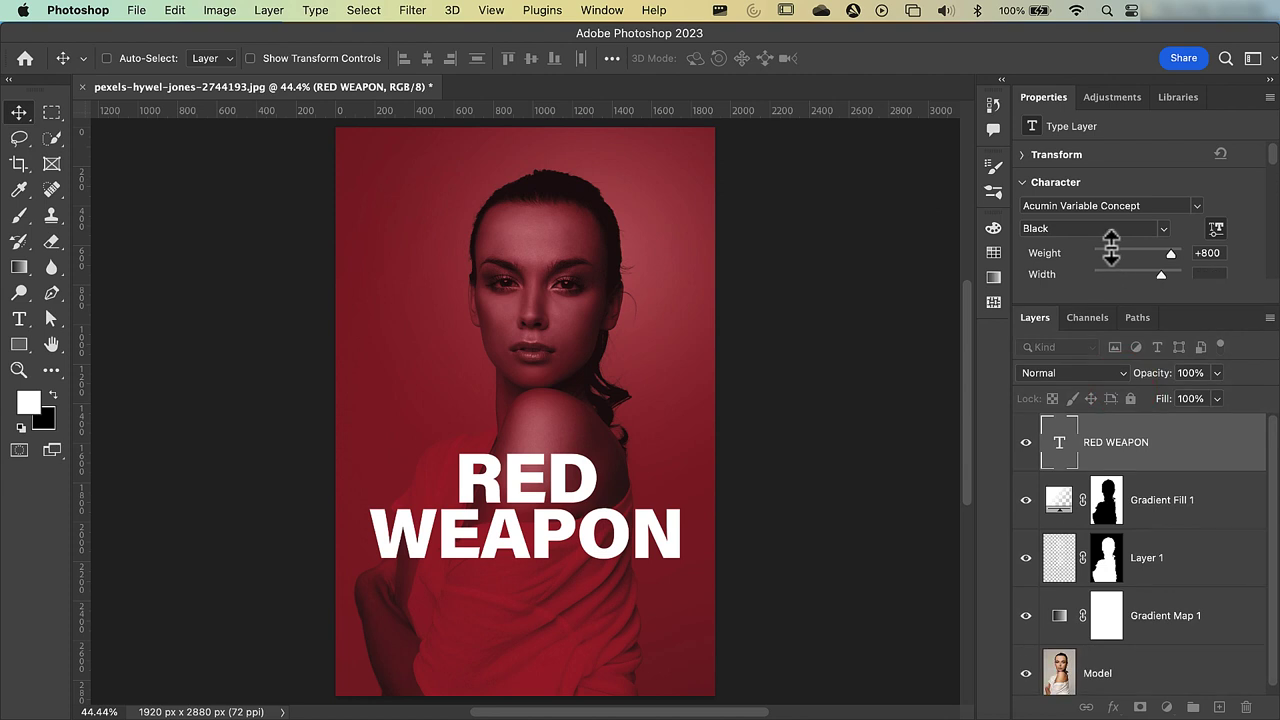
click(1028, 446)
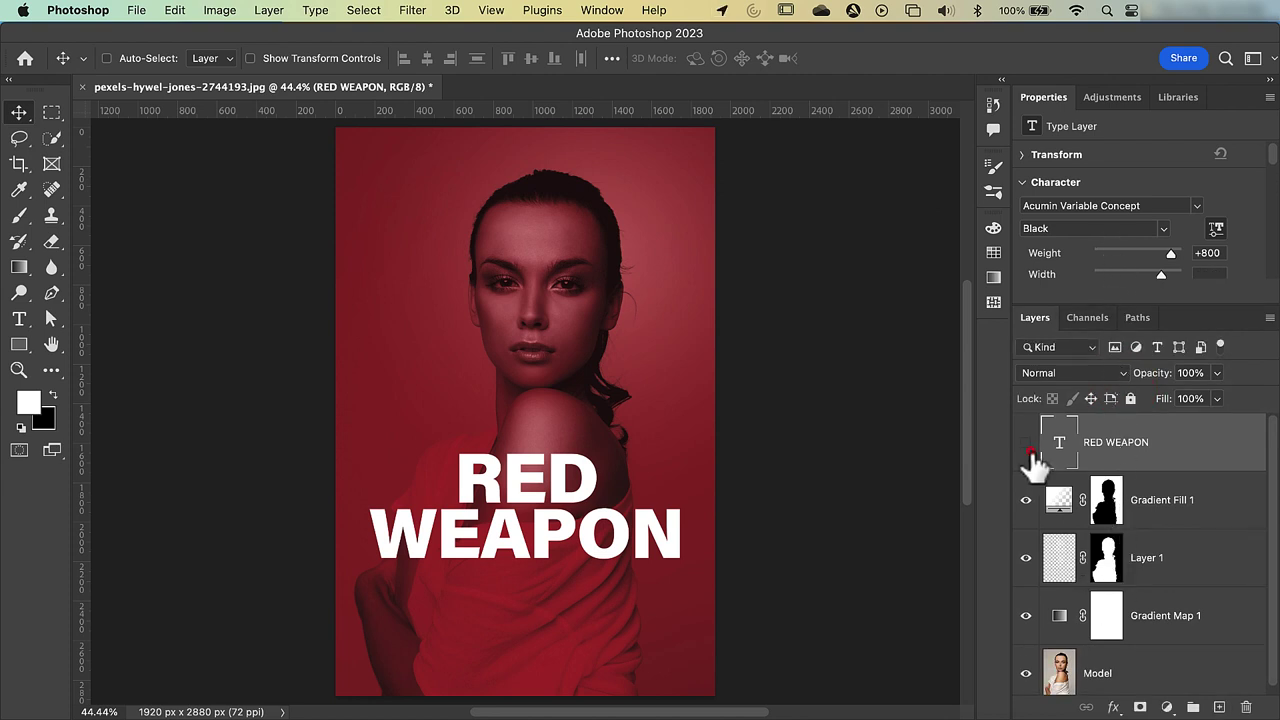
drag(1031, 452, 1026, 626)
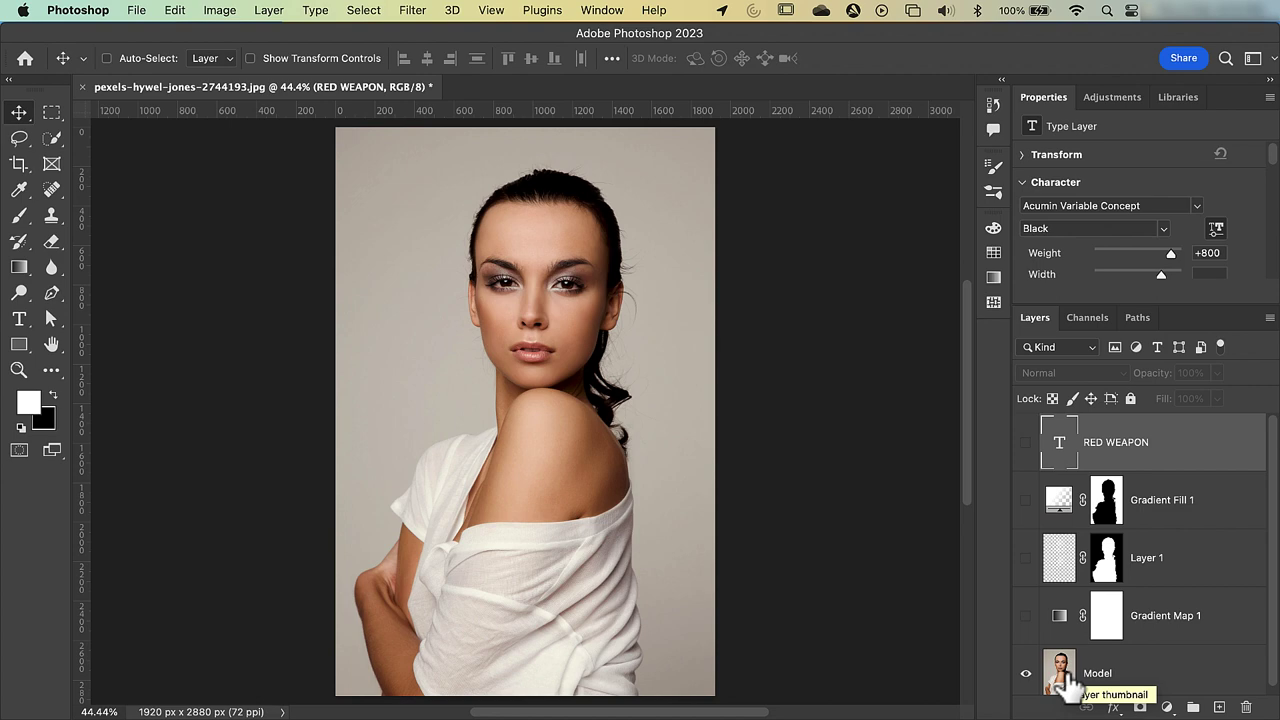
click(1026, 617)
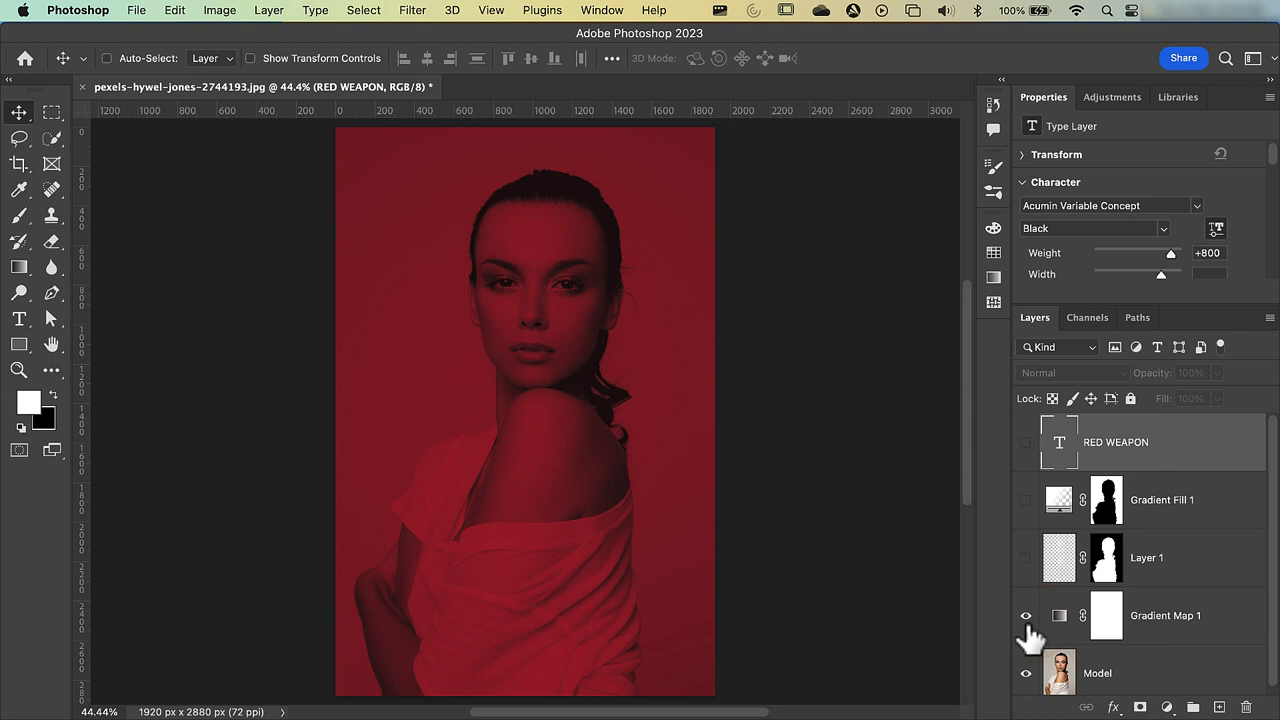
click(1026, 558)
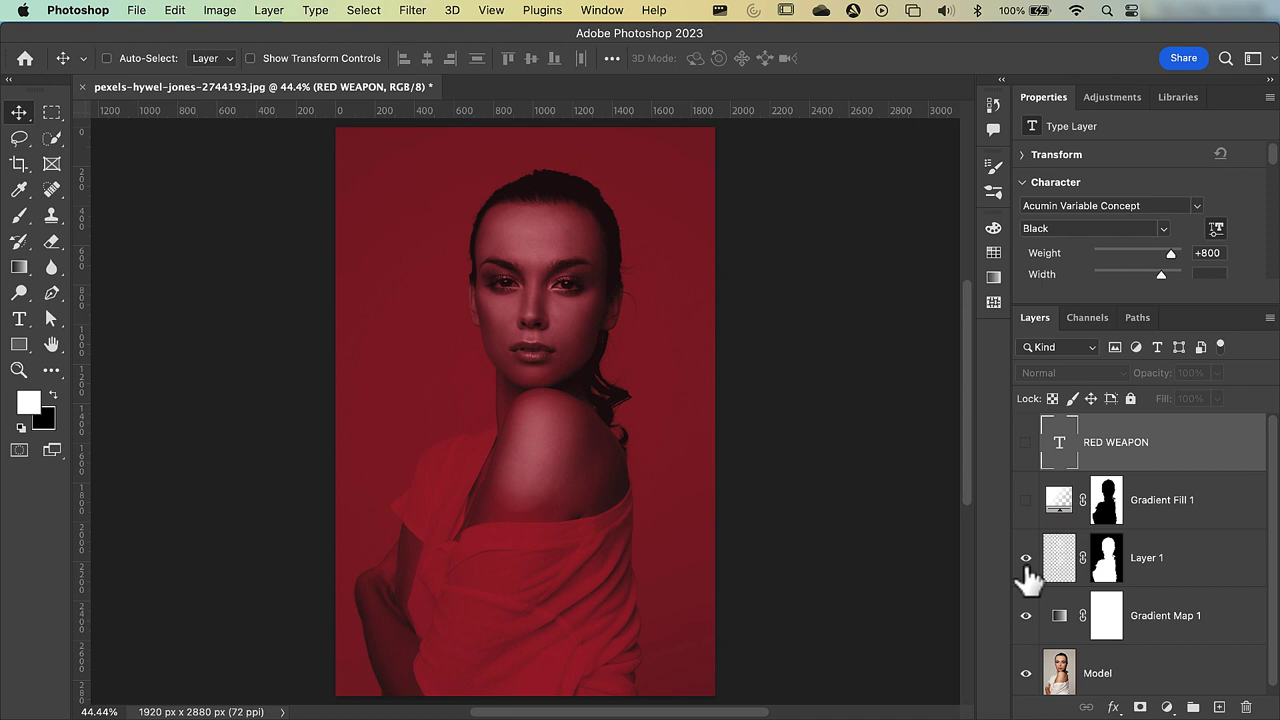
click(1025, 501)
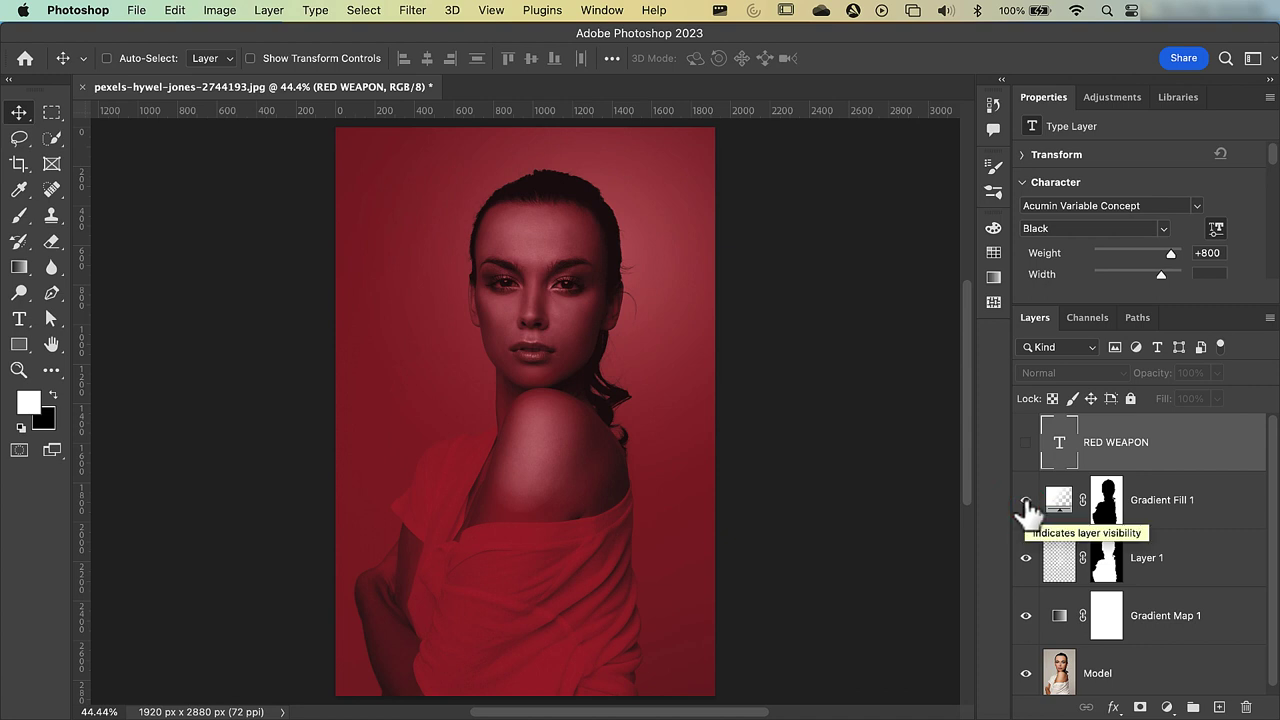
click(1025, 443)
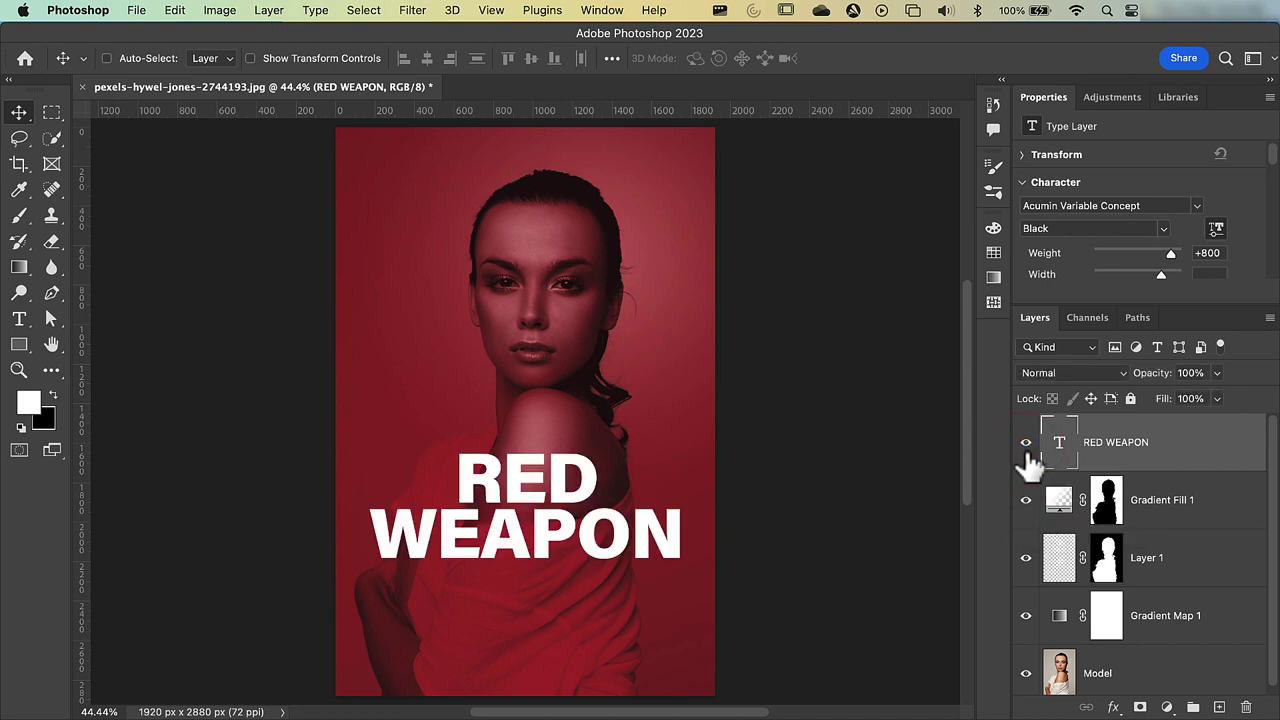